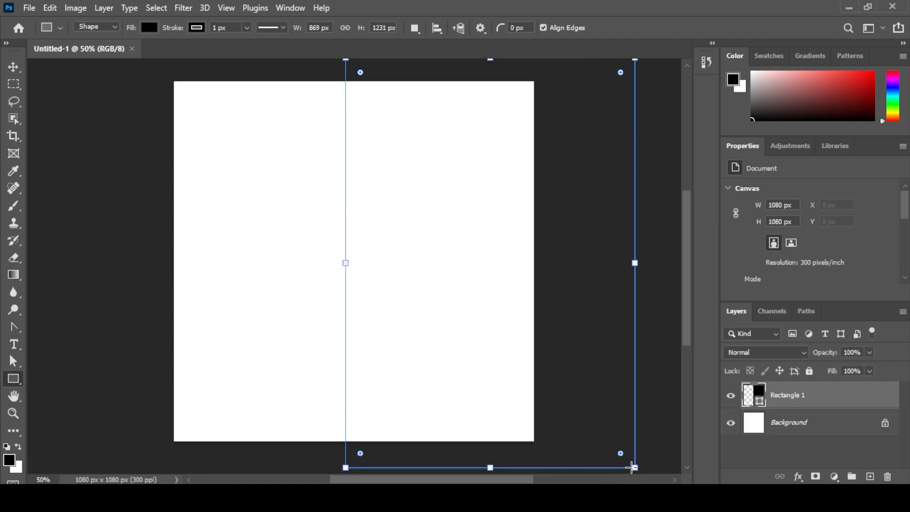
# Step: Convert the rectangle's upper-left corner into a smooth point with short direction handles using the Convert Point tool
pyautogui.click(21, 331)
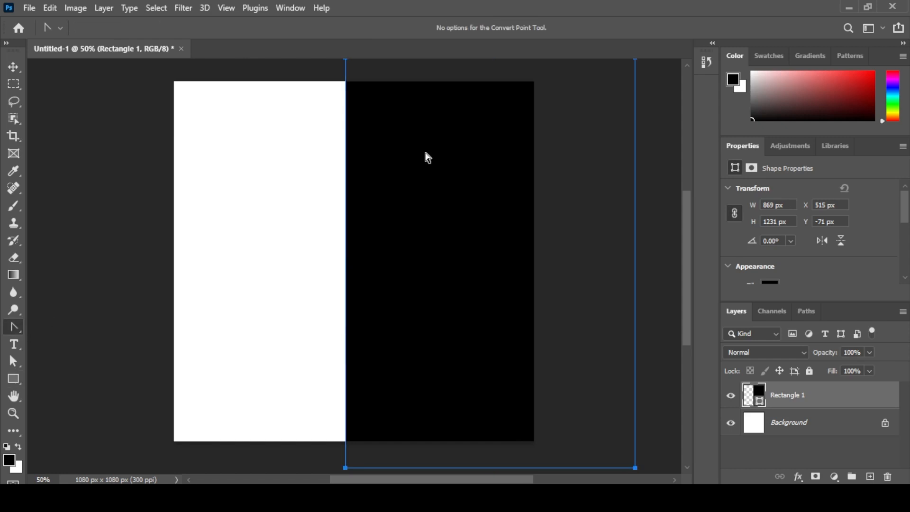
pyautogui.scroll(7, 375, 71)
pyautogui.moveTo(345, 77); pyautogui.dragTo(356, 196)
pyautogui.scroll(7, 335, 160)
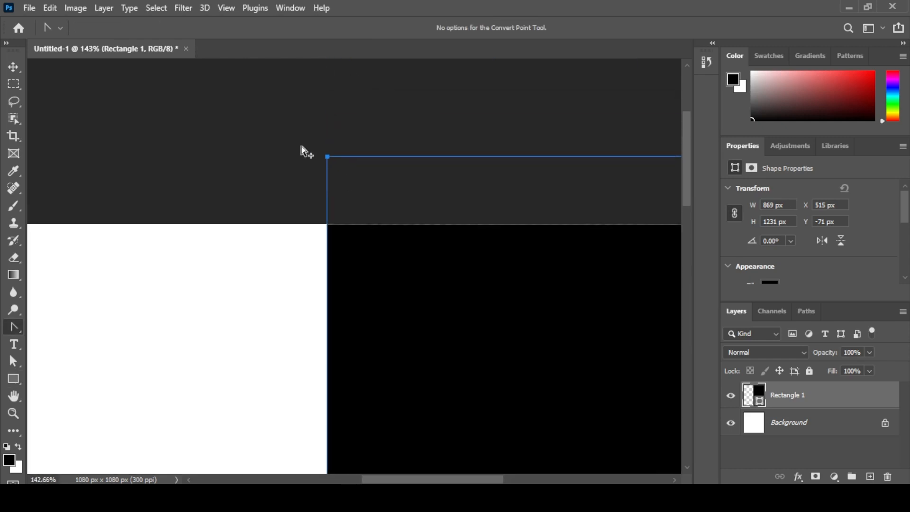
pyautogui.moveTo(335, 160); pyautogui.dragTo(328, 126)
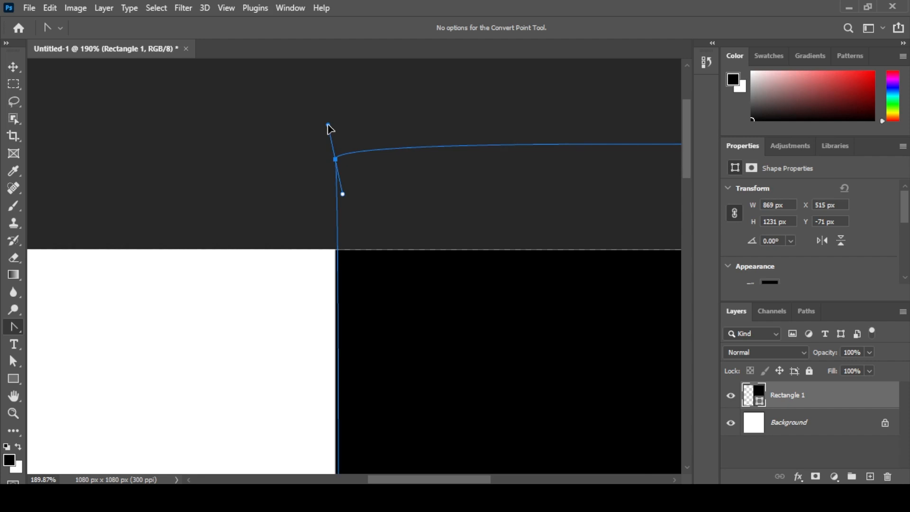
pyautogui.click(409, 194)
# Step: Convert the rectangle's lower-left corner into a smooth point with direction handles
pyautogui.scroll(-3, 377, 151)
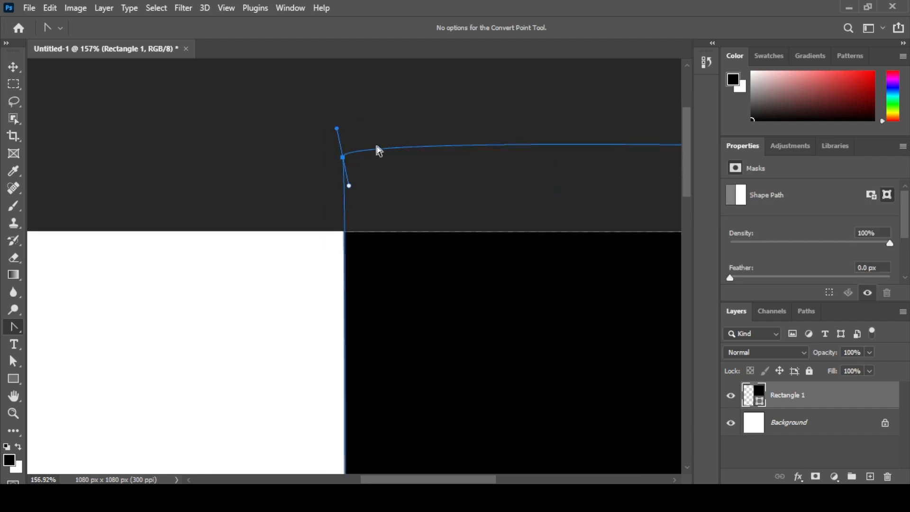
pyautogui.moveTo(424, 427); pyautogui.dragTo(402, 206)
pyautogui.moveTo(424, 341); pyautogui.dragTo(427, 109)
pyautogui.moveTo(383, 384); pyautogui.dragTo(369, 282)
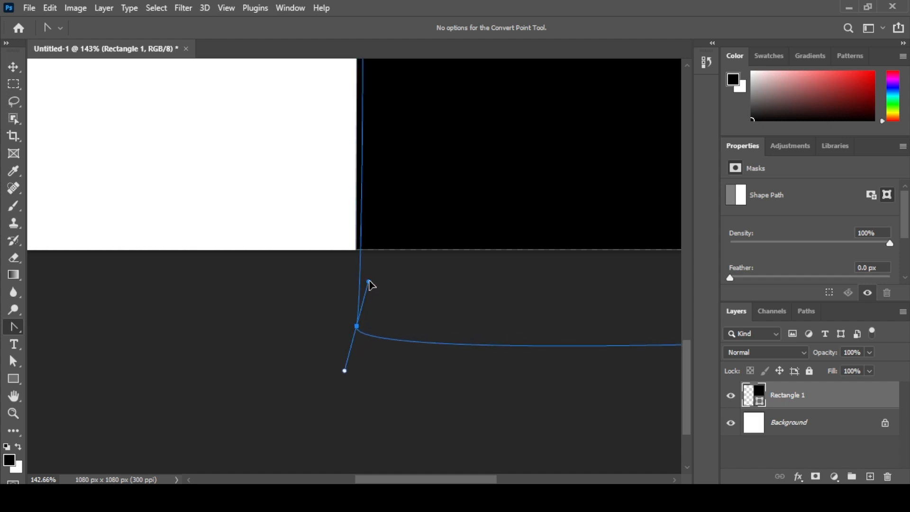
pyautogui.scroll(-5, 377, 374)
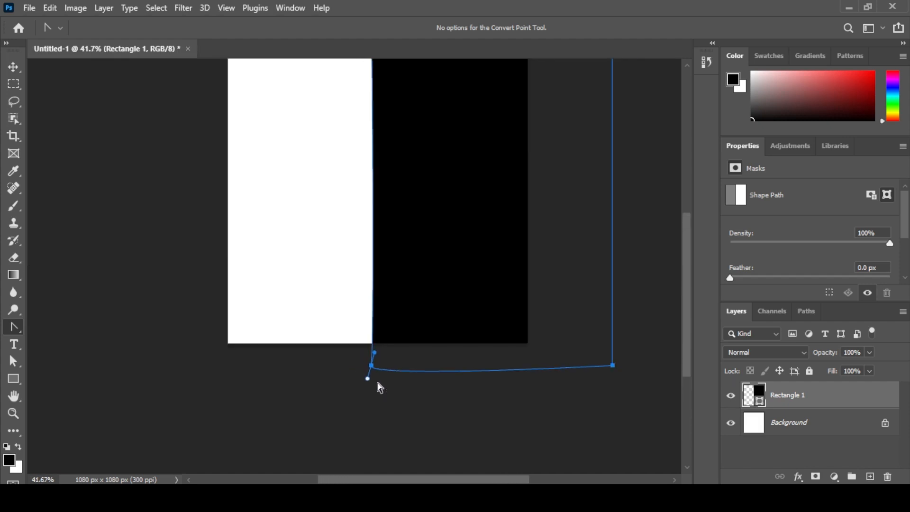
# Step: Bow the rectangle's left edge inward into an even arc by pulling both left corners' inner direction handles toward its interior
pyautogui.click(19, 362)
pyautogui.scroll(2, 349, 412)
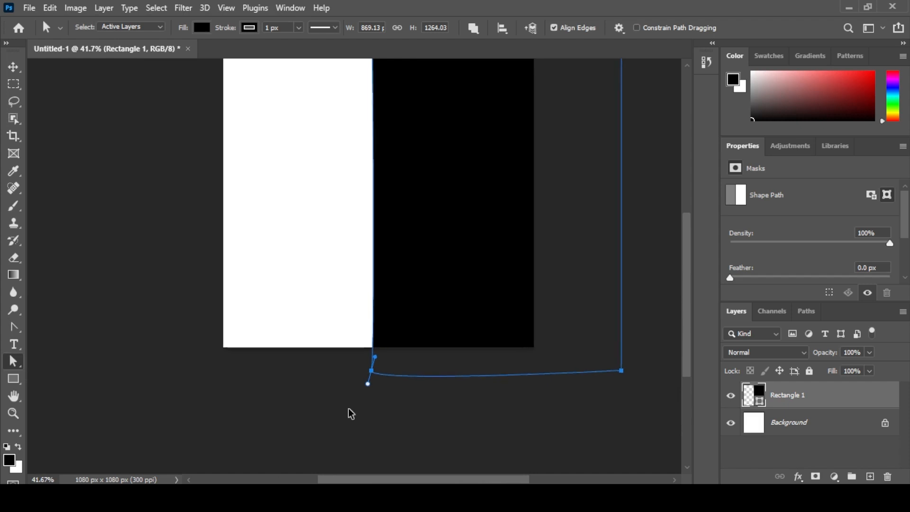
pyautogui.moveTo(351, 441); pyautogui.dragTo(409, 393)
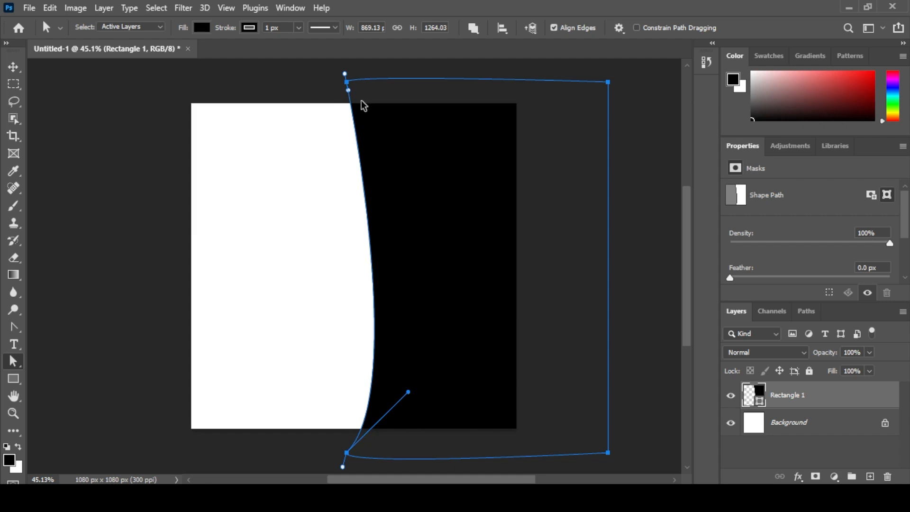
pyautogui.moveTo(350, 90); pyautogui.dragTo(409, 164)
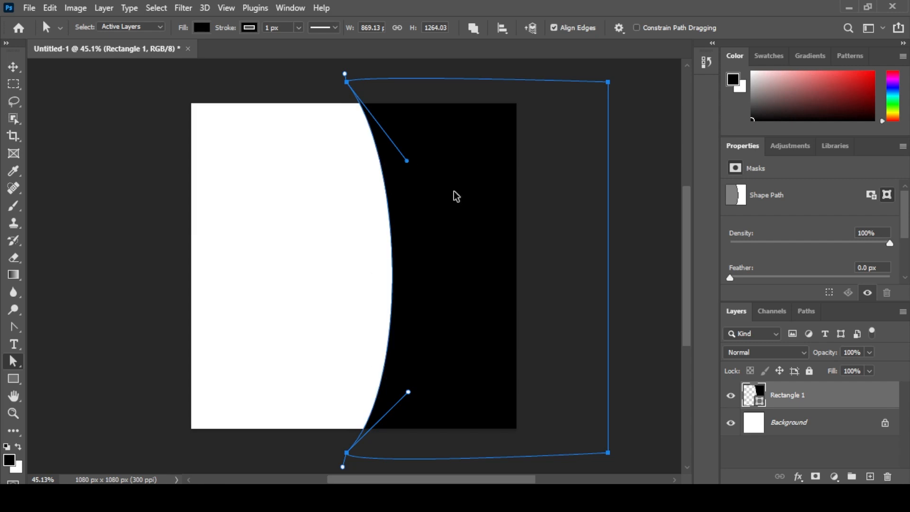
pyautogui.moveTo(408, 392); pyautogui.dragTo(416, 394)
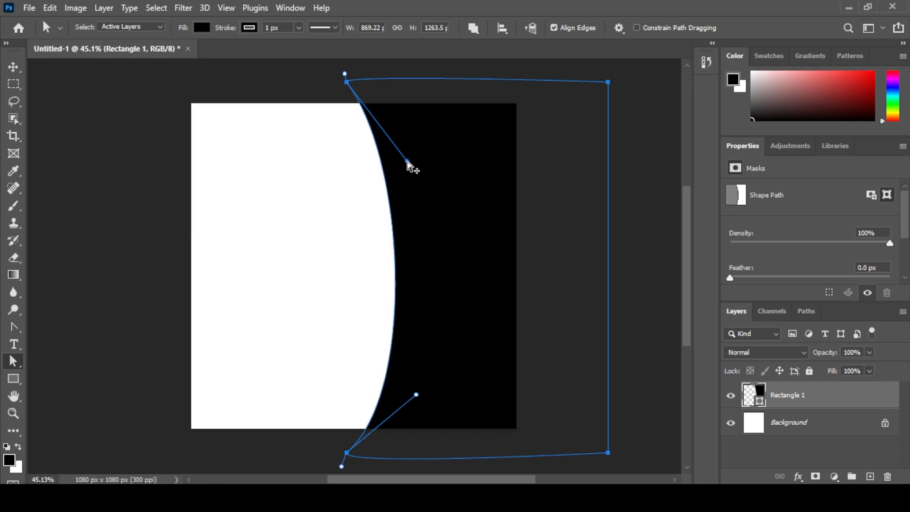
pyautogui.moveTo(408, 162); pyautogui.dragTo(406, 154)
pyautogui.click(572, 280)
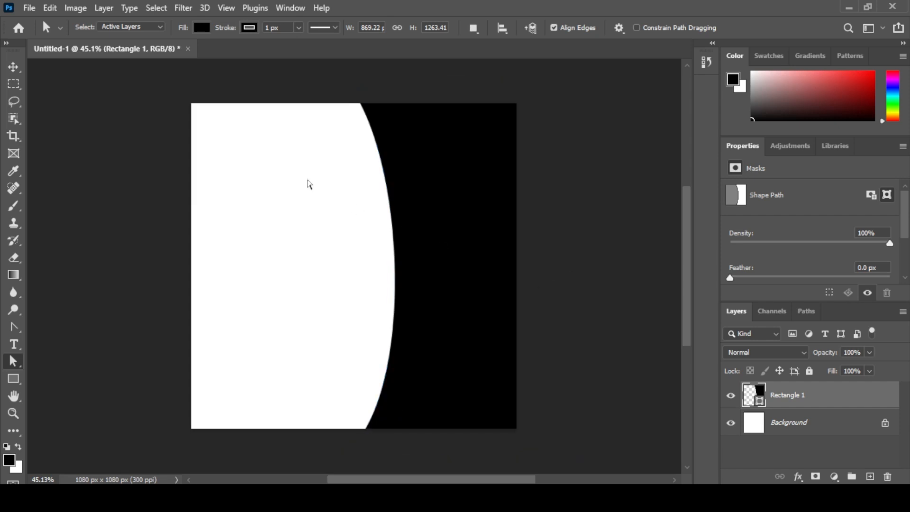
# Step: Change the curved shape's fill colour to navy blue 00097f
pyautogui.click(13, 67)
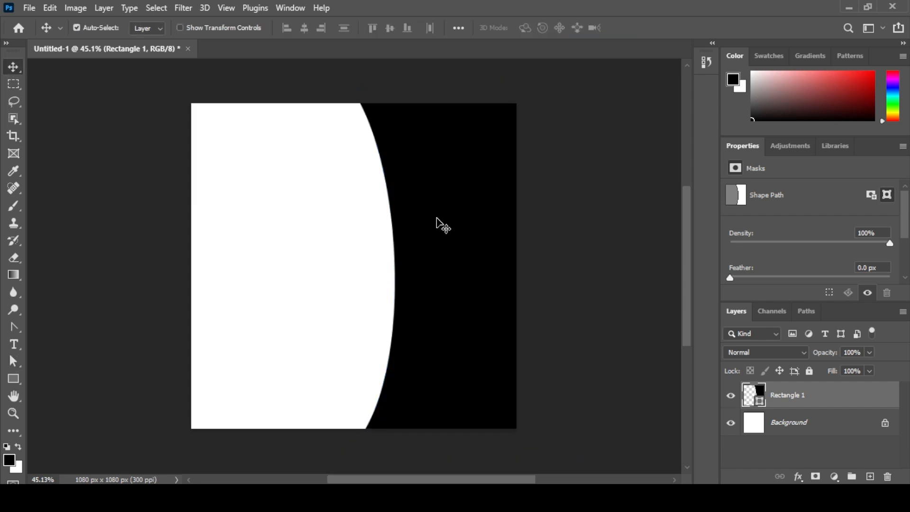
pyautogui.doubleClick(761, 401)
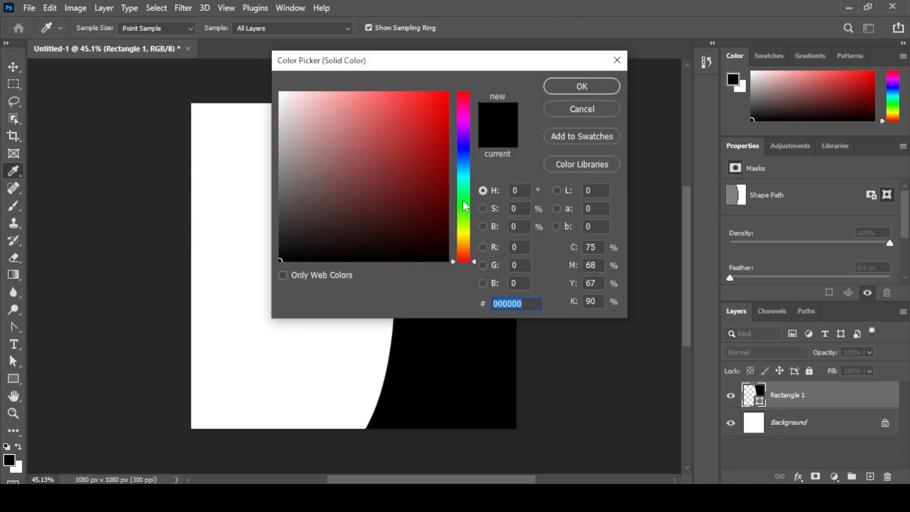
pyautogui.moveTo(469, 166)
pyautogui.mouseDown()
pyautogui.moveTo(470, 149)
pyautogui.moveTo(451, 167)
pyautogui.moveTo(455, 187)
pyautogui.moveTo(457, 177)
pyautogui.mouseUp()
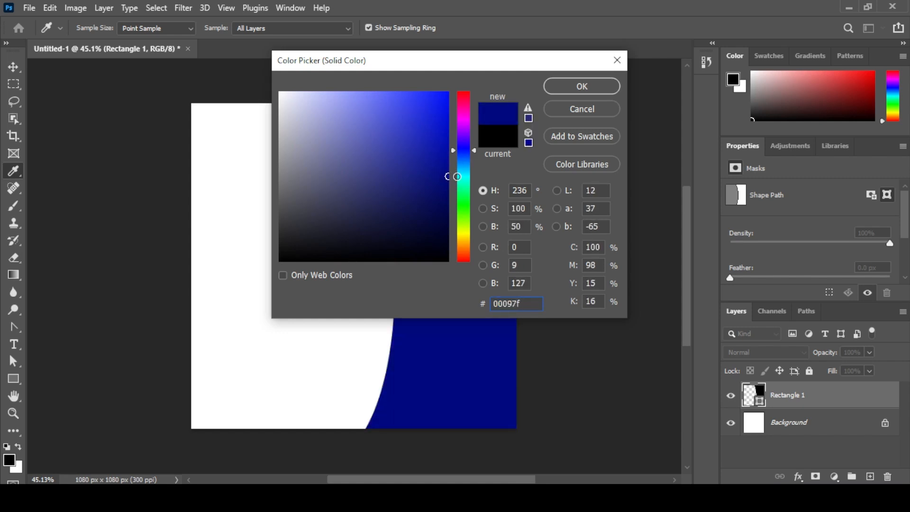
pyautogui.click(579, 87)
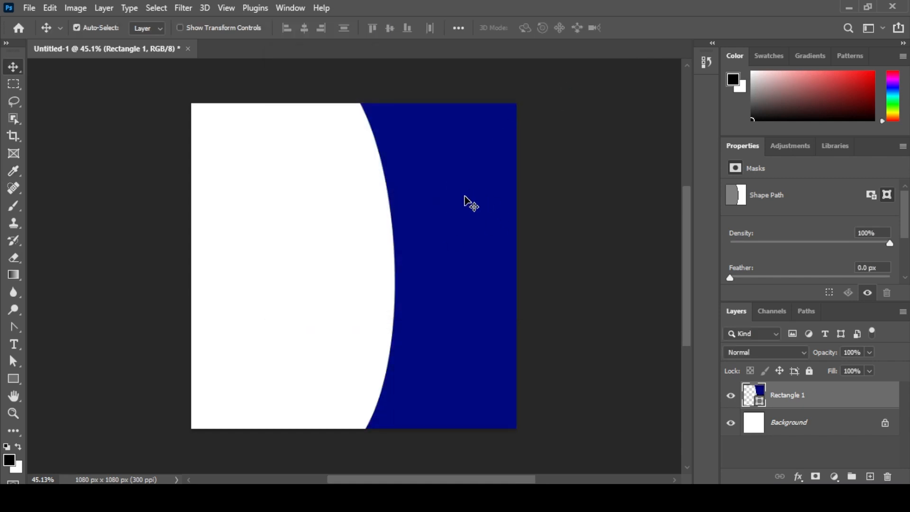
# Step: Nudge the blue shape right with Free Transform so its centre sits at X 959 px, Y 548 px
pyautogui.hotkey('ctrl', 't')
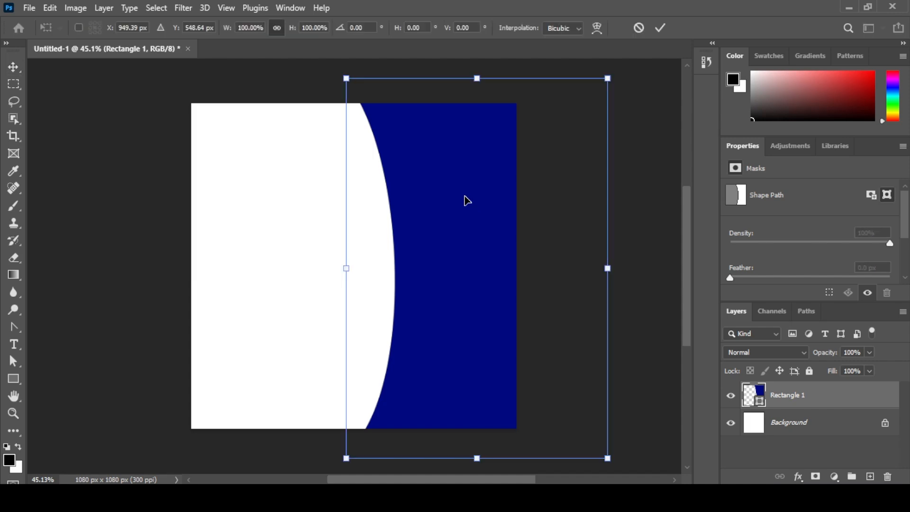
pyautogui.moveTo(467, 201); pyautogui.dragTo(467, 201)
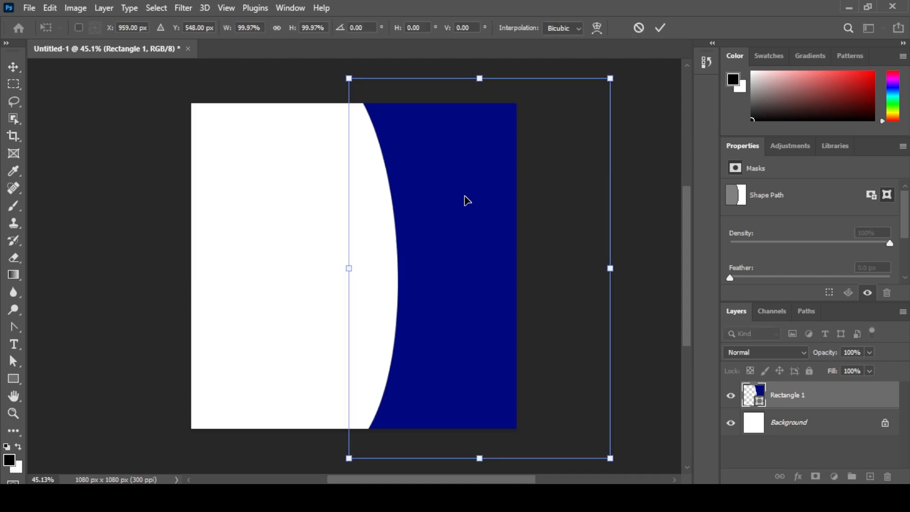
pyautogui.click(660, 27)
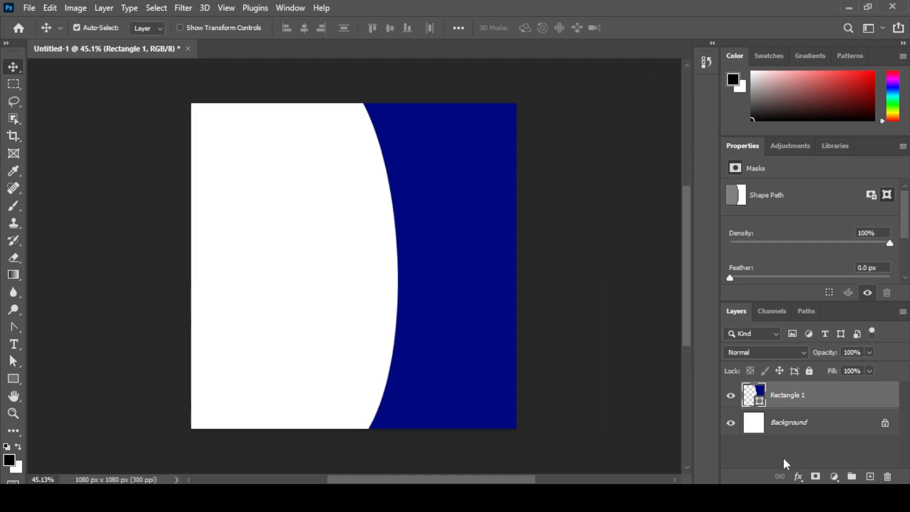
# Step: Add a 12 px yellow Stroke layer style positioned inside the blue shape
pyautogui.click(798, 476)
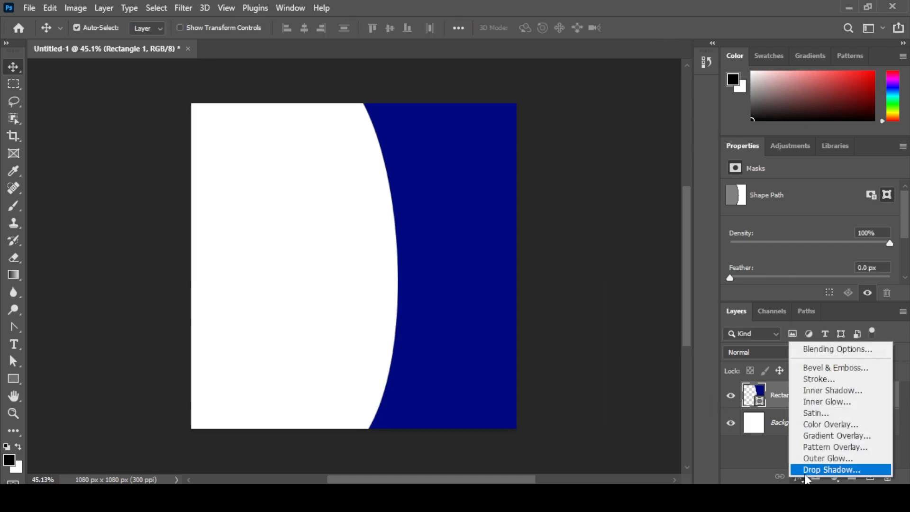
pyautogui.click(817, 379)
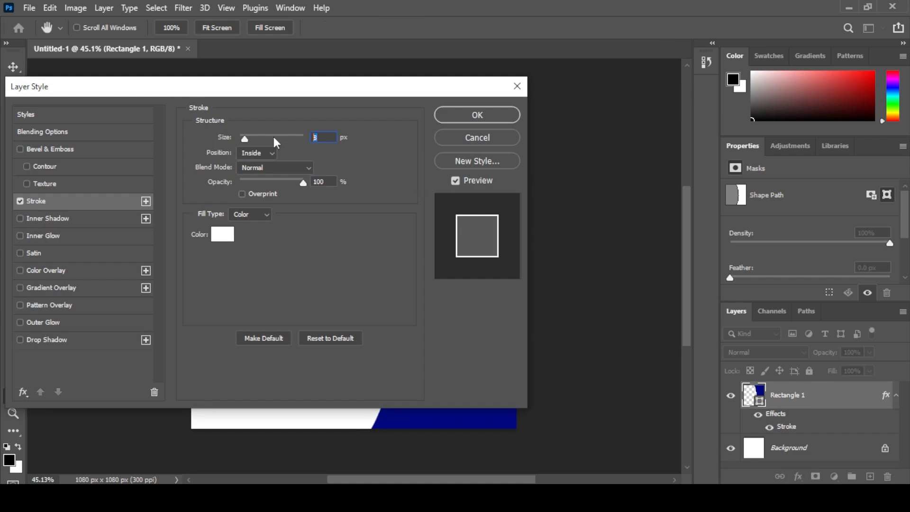
pyautogui.click(222, 234)
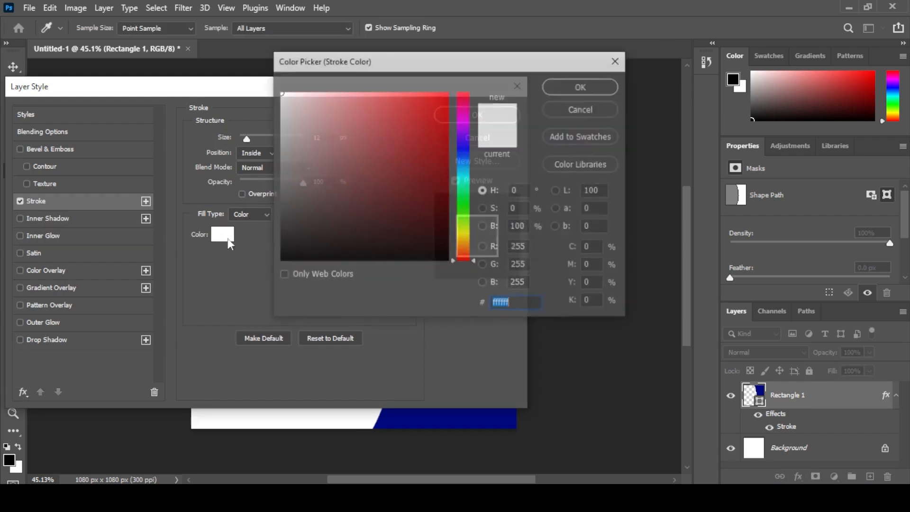
pyautogui.moveTo(477, 223); pyautogui.dragTo(472, 235)
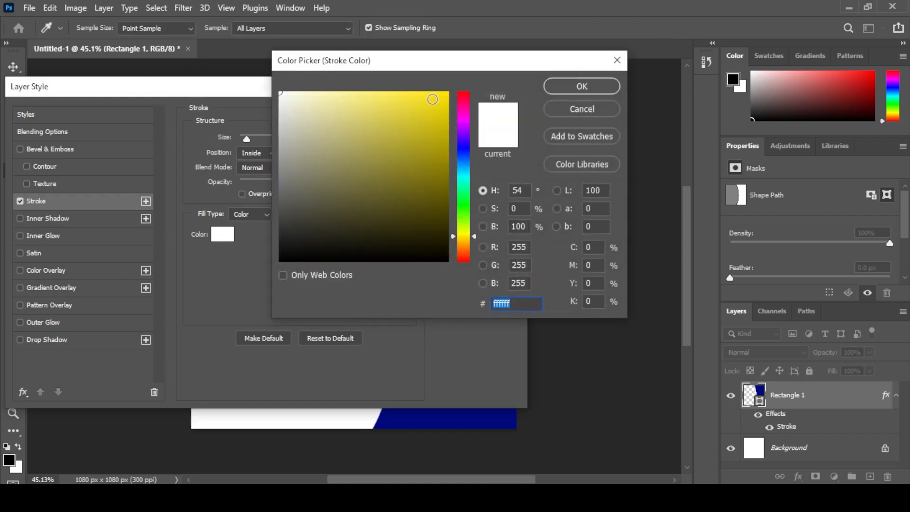
pyautogui.moveTo(432, 99); pyautogui.dragTo(452, 89)
pyautogui.click(587, 87)
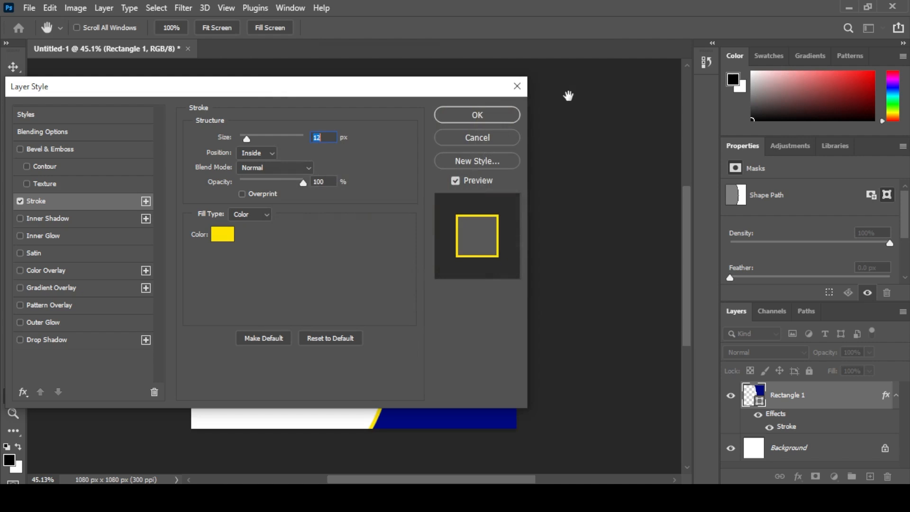
pyautogui.click(502, 113)
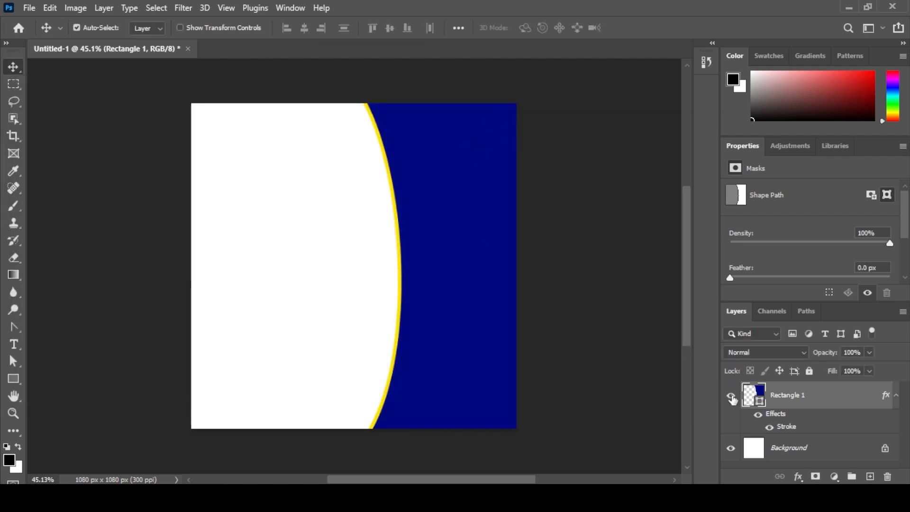
# Step: Thicken the blue shape's yellow stroke slightly and deselect the layer
pyautogui.doubleClick(791, 432)
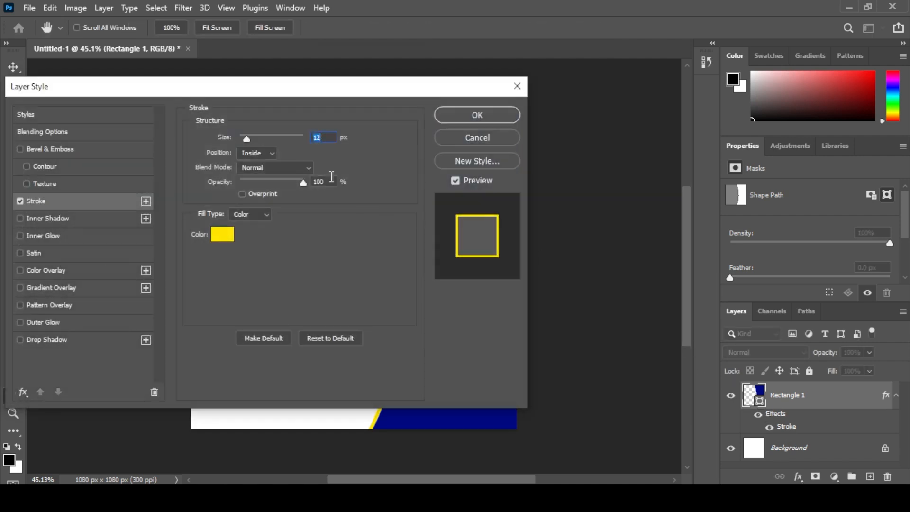
pyautogui.press('Return')
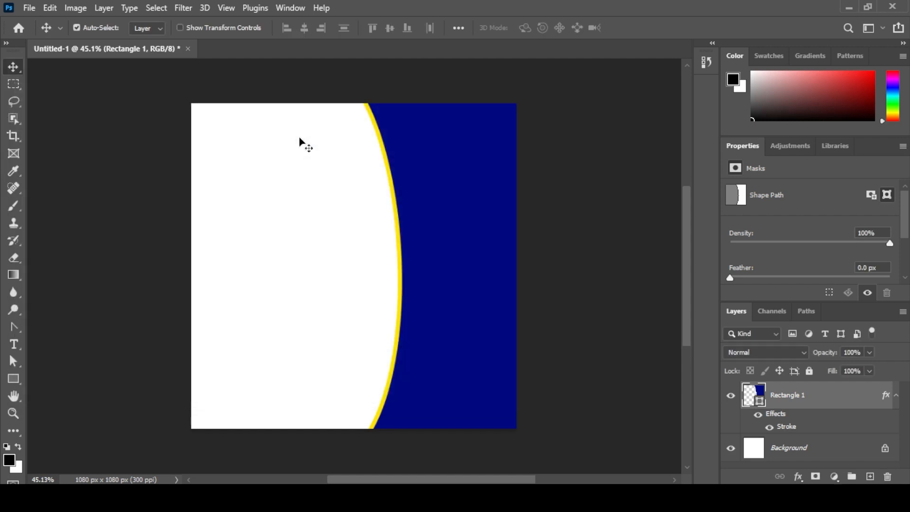
pyautogui.click(559, 264)
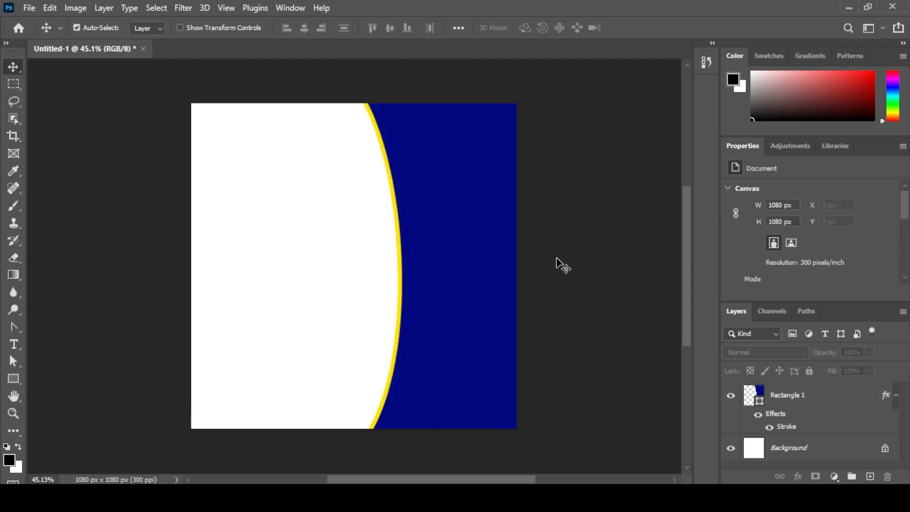
# Step: Place the Poster-Texture.png file from the file browser above Rectangle 1 and clip it to that shape
pyautogui.scroll(2, 563, 265)
pyautogui.scroll(-2, 563, 265)
pyautogui.scroll(2, 563, 265)
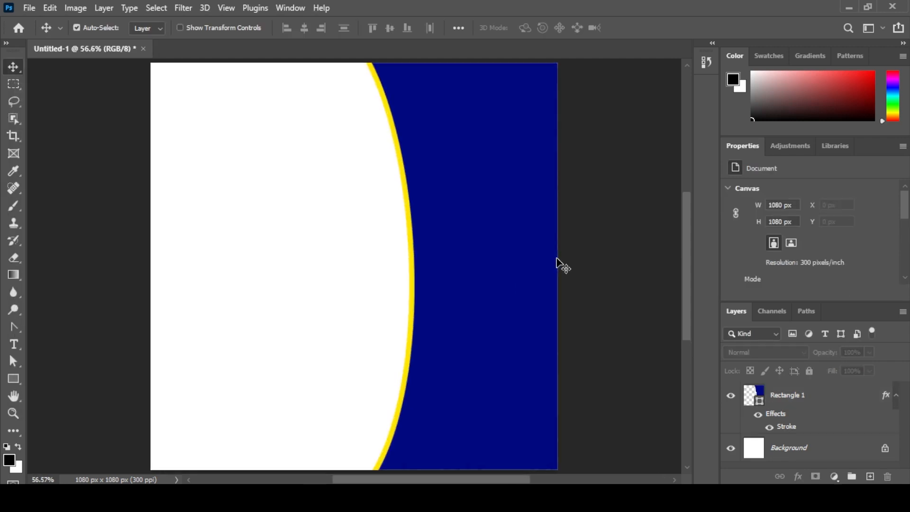
pyautogui.scroll(-1, 563, 265)
pyautogui.click(476, 249)
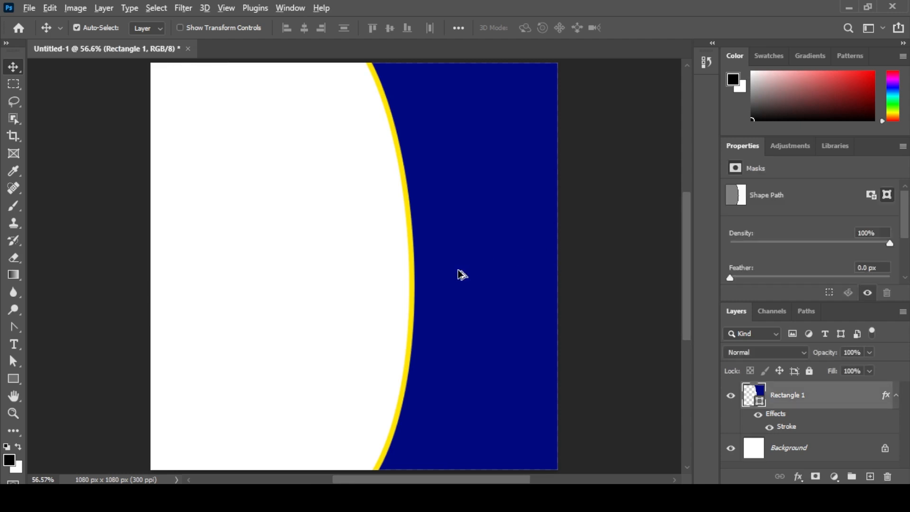
pyautogui.hotkey('alt', 'Tab')
pyautogui.press('Tab')
pyautogui.moveTo(297, 96); pyautogui.dragTo(329, 139)
pyautogui.hotkey('alt', 'Tab')
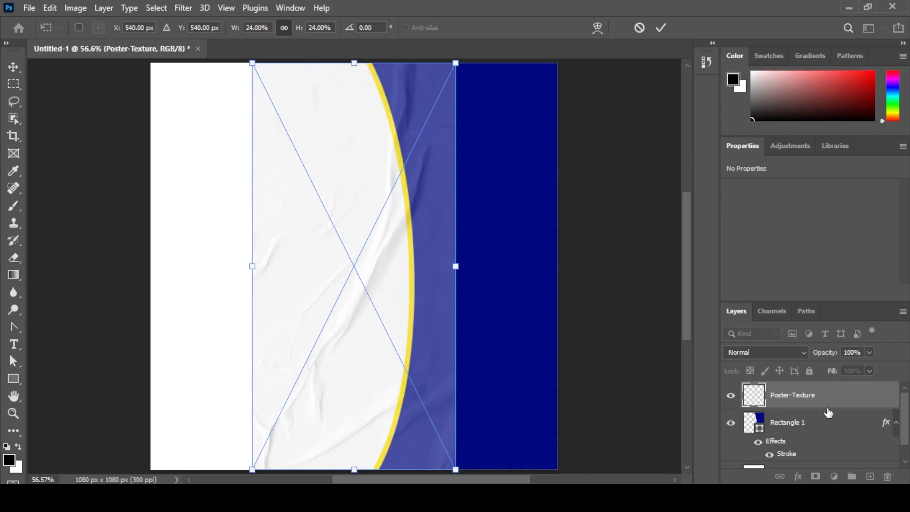
pyautogui.press('Return')
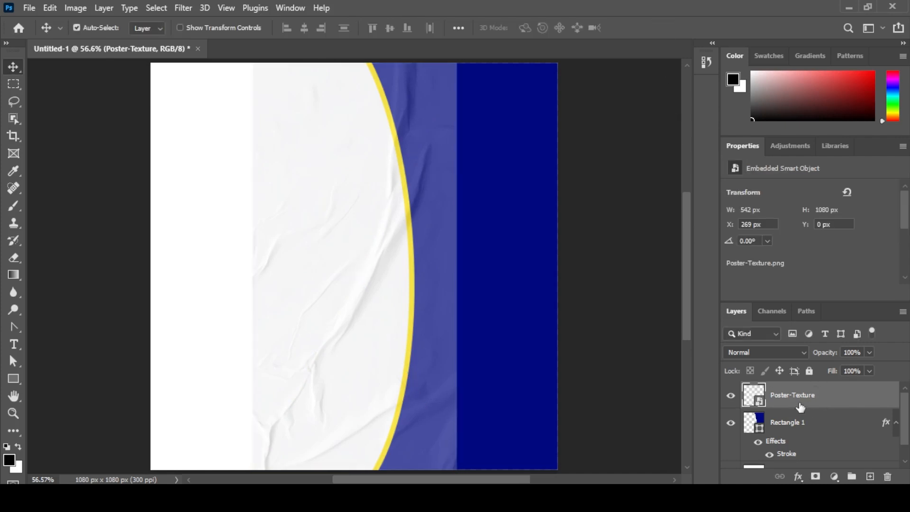
pyautogui.rightClick(798, 403)
pyautogui.click(697, 313)
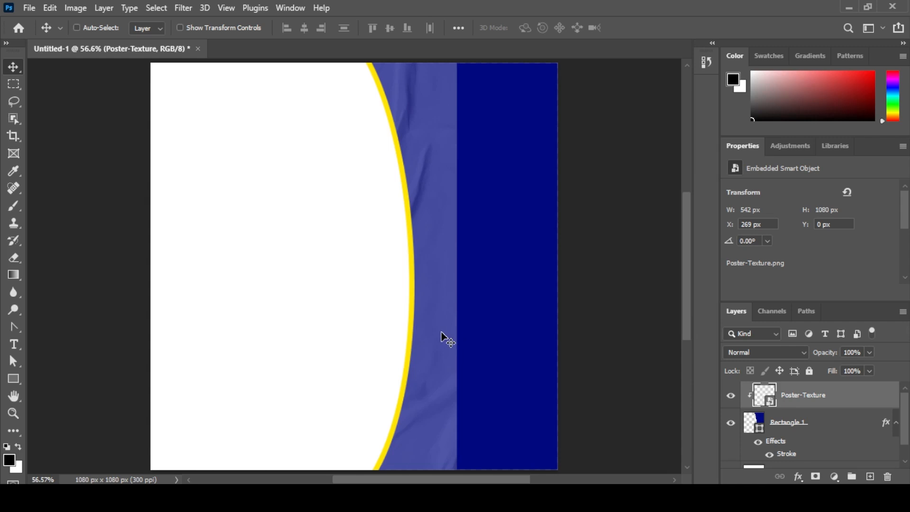
# Step: Move the clipped texture right to X 579 px so it covers the blue area, and lower its opacity to 36%
pyautogui.hotkey('ctrl', 't')
pyautogui.moveTo(445, 337); pyautogui.dragTo(558, 337)
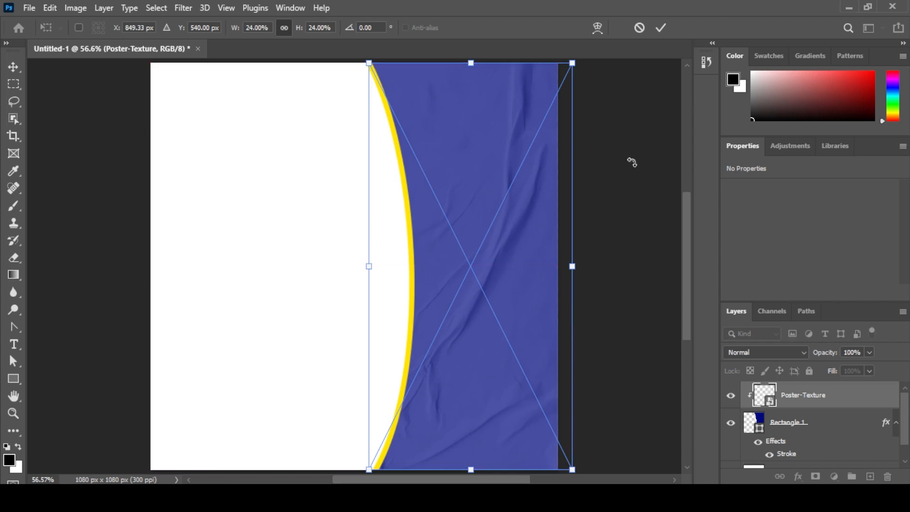
pyautogui.click(658, 29)
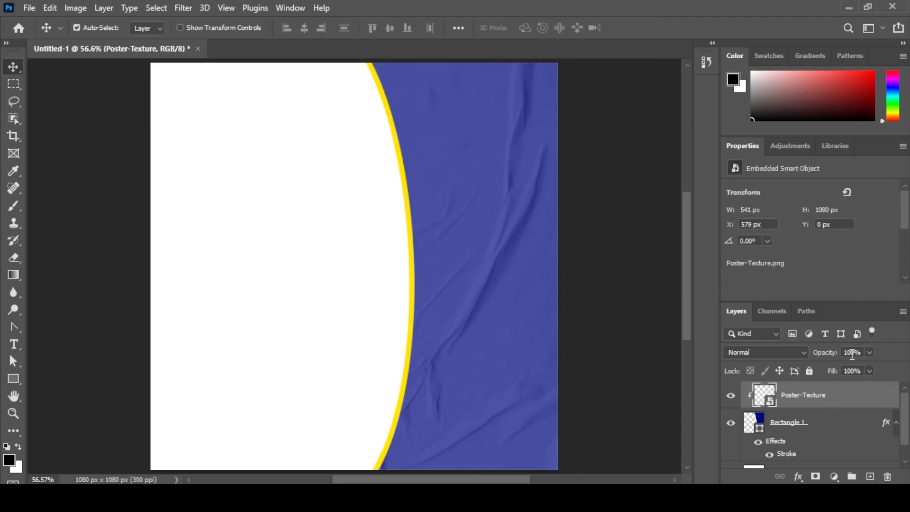
pyautogui.moveTo(831, 358); pyautogui.dragTo(782, 365)
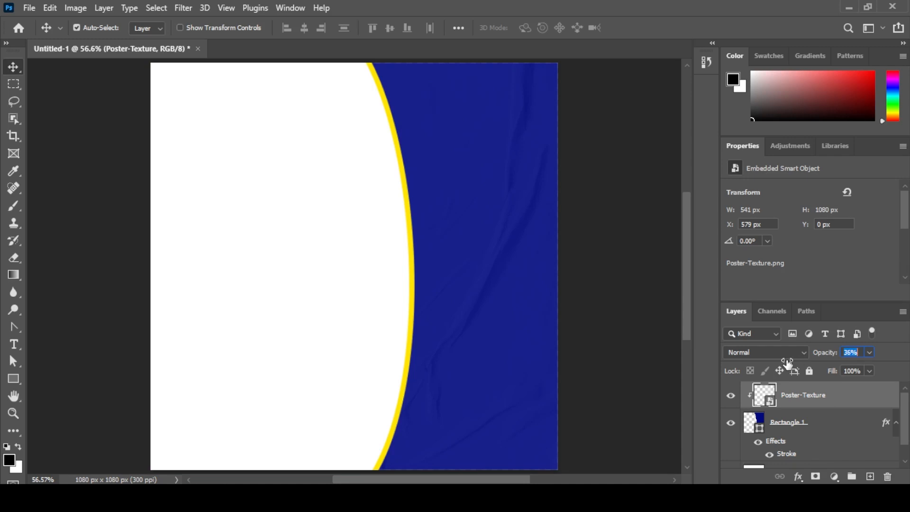
# Step: Lower the Poster-Texture layer's opacity to 22% and deselect it
pyautogui.moveTo(789, 363); pyautogui.dragTo(779, 369)
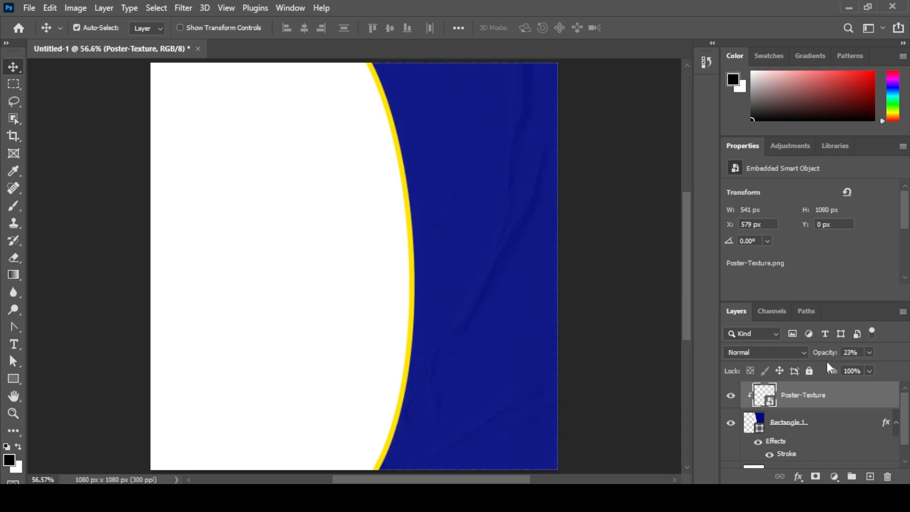
pyautogui.write('22')
pyautogui.press('Return')
pyautogui.click(605, 329)
pyautogui.hotkey('ctrl', '-')
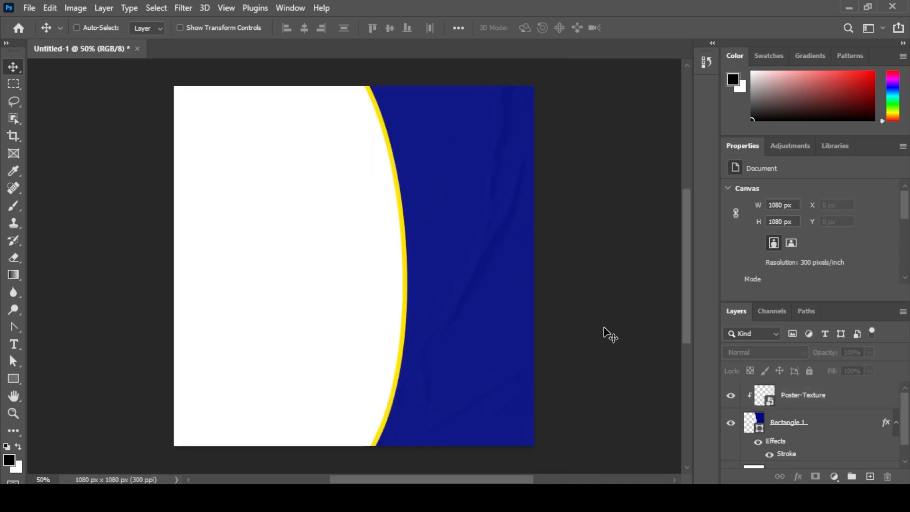
# Step: Draw a black circle about 508 px in diameter across the blue shape's curved edge
pyautogui.click(14, 378)
pyautogui.hotkey('shift', 'u')
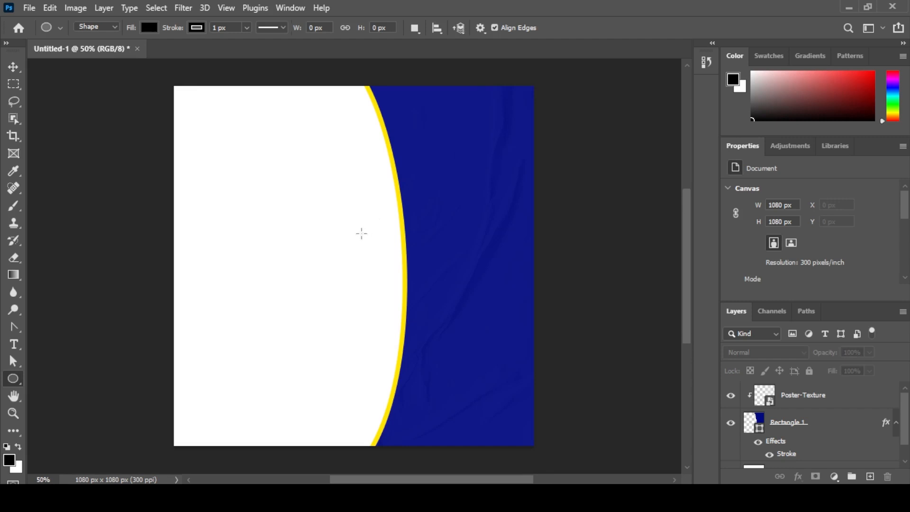
pyautogui.moveTo(361, 233); pyautogui.dragTo(444, 322)
pyautogui.press('v')
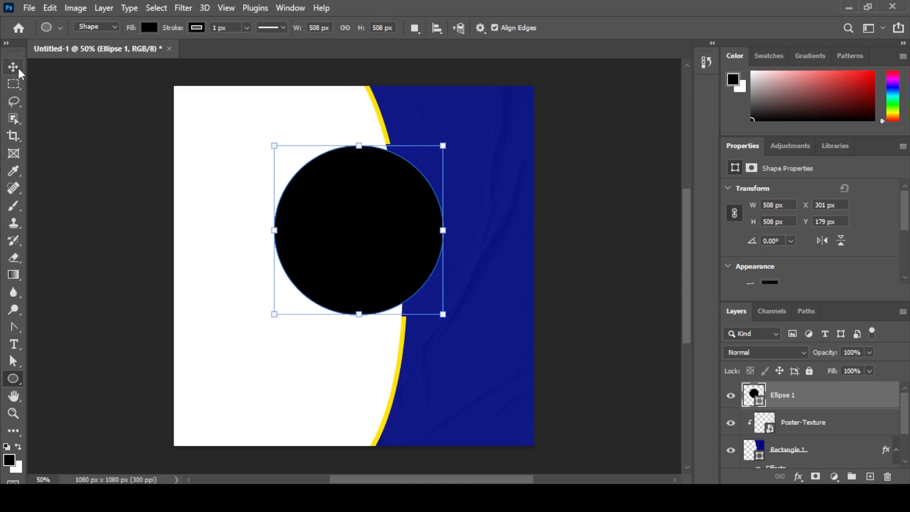
# Step: Move the circle to about X 482.5 px, Y 293.5 px and hide Rectangle 1's yellow Stroke effect
pyautogui.moveTo(402, 256)
pyautogui.mouseDown()
pyautogui.moveTo(437, 289)
pyautogui.moveTo(455, 291)
pyautogui.moveTo(440, 289)
pyautogui.mouseUp()
pyautogui.scroll(-2, 801, 456)
pyautogui.click(771, 434)
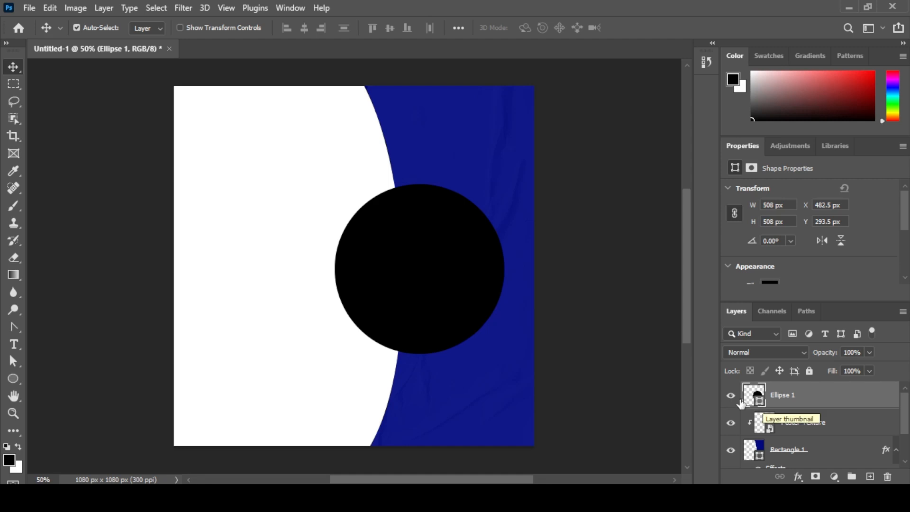
# Step: Place the girl image from the file browser and scale it to about 23% over the black circle
pyautogui.hotkey('alt', 'Tab')
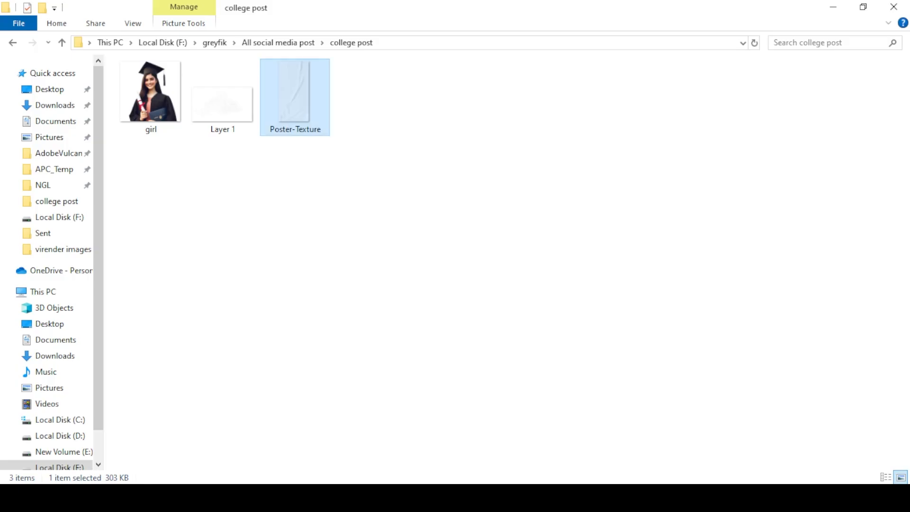
pyautogui.moveTo(156, 109); pyautogui.dragTo(359, 260)
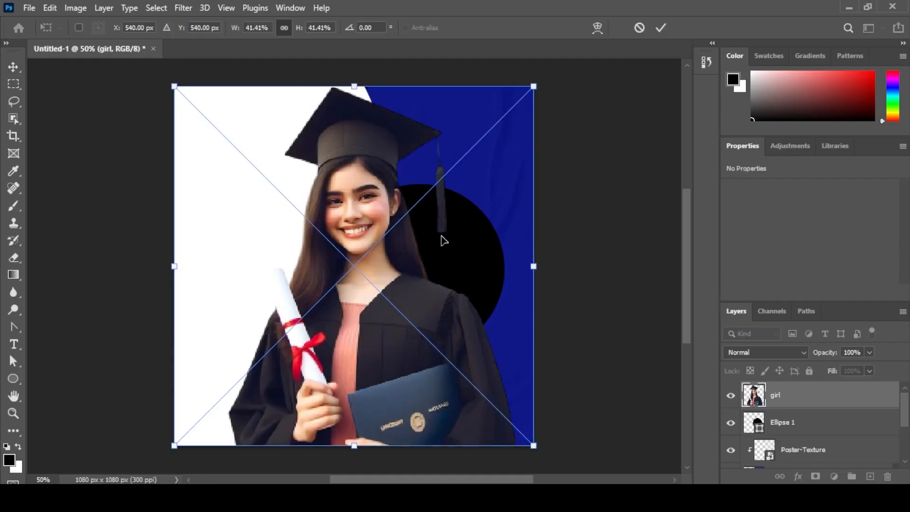
pyautogui.moveTo(532, 87); pyautogui.dragTo(453, 154)
pyautogui.moveTo(340, 307); pyautogui.dragTo(406, 271)
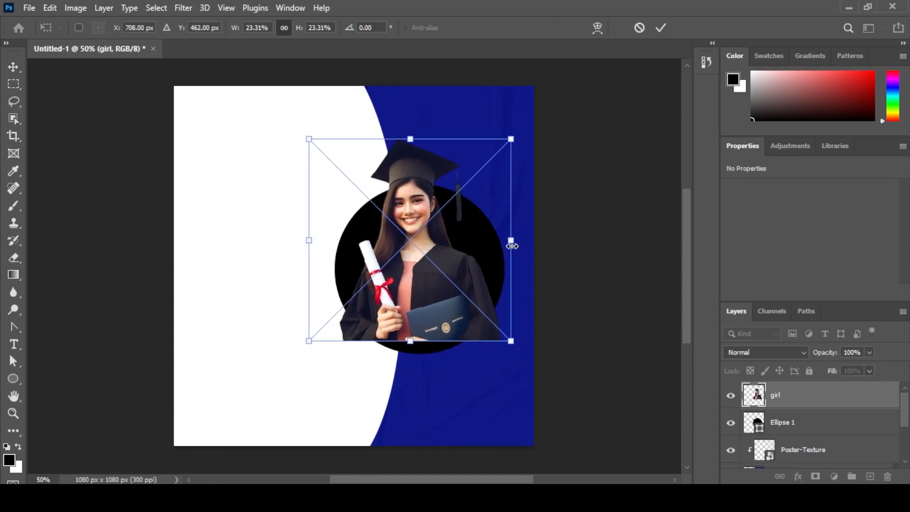
# Step: Enlarge the placed girl image to about 24.84%, align its bottom with the circle's lower edge, and commit the placement
pyautogui.moveTo(512, 138); pyautogui.dragTo(515, 135)
pyautogui.moveTo(403, 293); pyautogui.dragTo(405, 288)
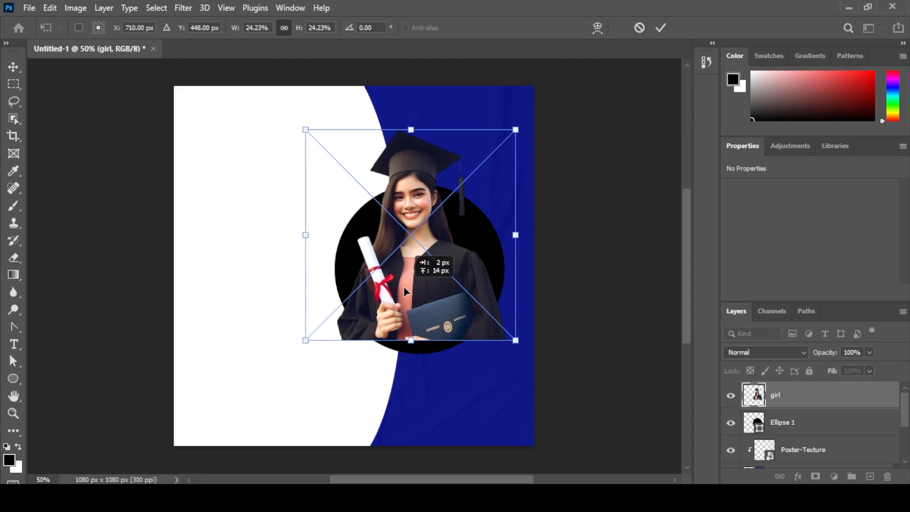
pyautogui.moveTo(403, 286); pyautogui.dragTo(403, 286)
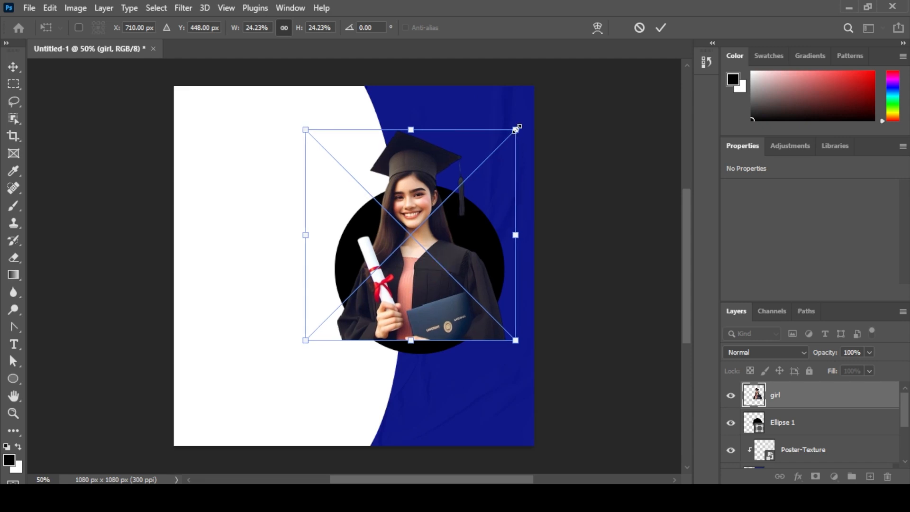
pyautogui.moveTo(518, 127); pyautogui.dragTo(521, 124)
pyautogui.moveTo(423, 284); pyautogui.dragTo(423, 291)
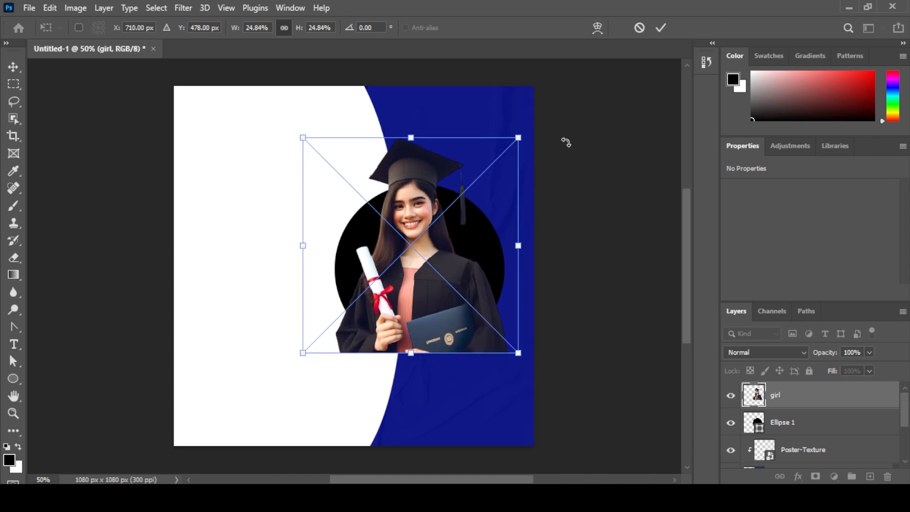
pyautogui.click(661, 28)
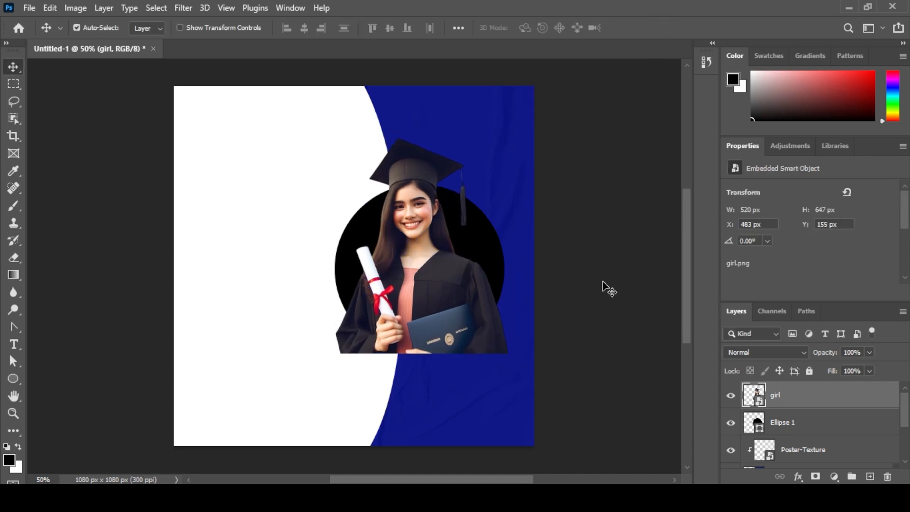
# Step: Clip the girl layer to Ellipse 1 and add an unclipped duplicate of it above
pyautogui.rightClick(800, 399)
pyautogui.click(698, 311)
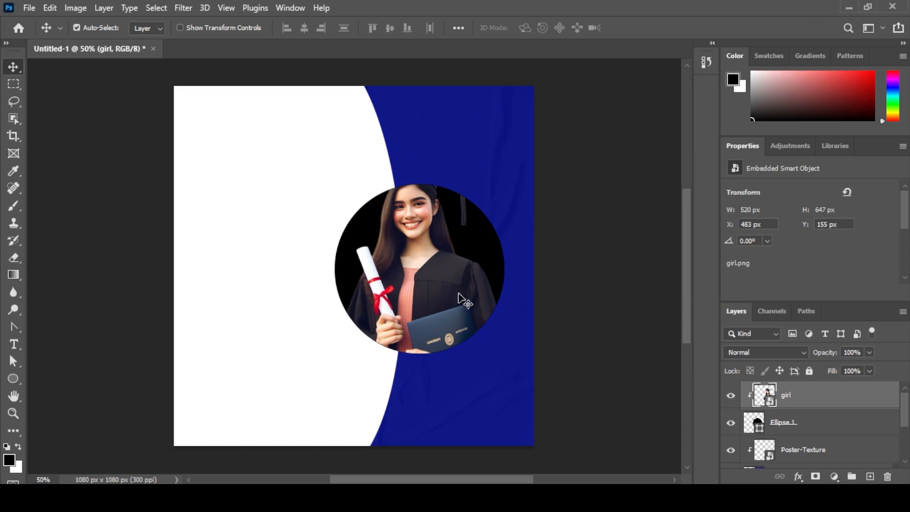
pyautogui.moveTo(827, 398); pyautogui.dragTo(870, 476)
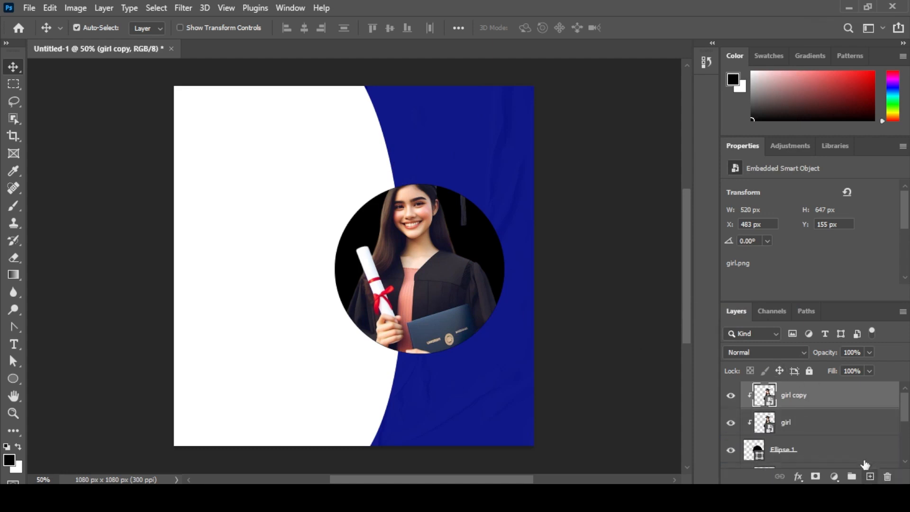
pyautogui.rightClick(797, 400)
pyautogui.click(673, 313)
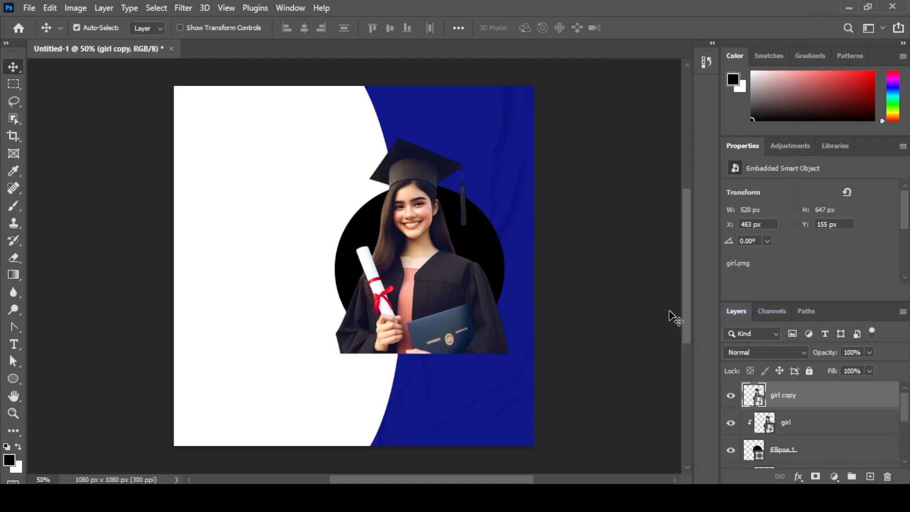
# Step: Add a layer mask to girl copy and paint out the gown extending beyond the circle's lower edge with a soft 300 px black brush
pyautogui.click(815, 476)
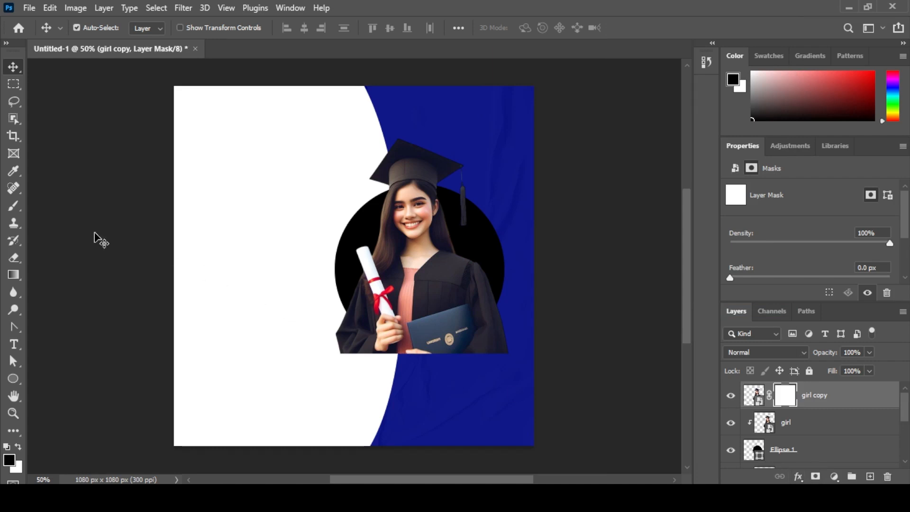
pyautogui.click(18, 209)
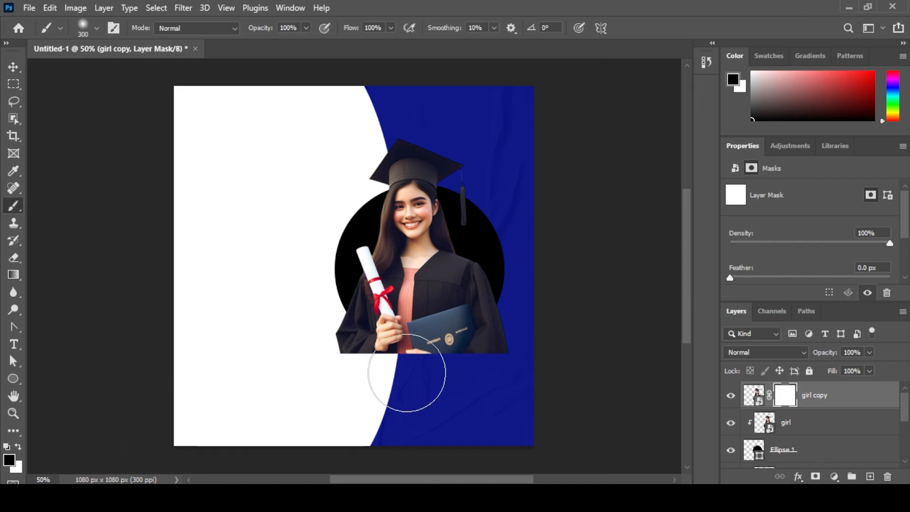
pyautogui.moveTo(485, 359)
pyautogui.mouseDown()
pyautogui.moveTo(506, 339)
pyautogui.moveTo(506, 354)
pyautogui.moveTo(510, 318)
pyautogui.moveTo(412, 375)
pyautogui.moveTo(422, 367)
pyautogui.moveTo(362, 376)
pyautogui.moveTo(309, 328)
pyautogui.moveTo(343, 353)
pyautogui.moveTo(308, 297)
pyautogui.moveTo(322, 325)
pyautogui.moveTo(383, 359)
pyautogui.moveTo(510, 323)
pyautogui.moveTo(518, 305)
pyautogui.mouseUp()
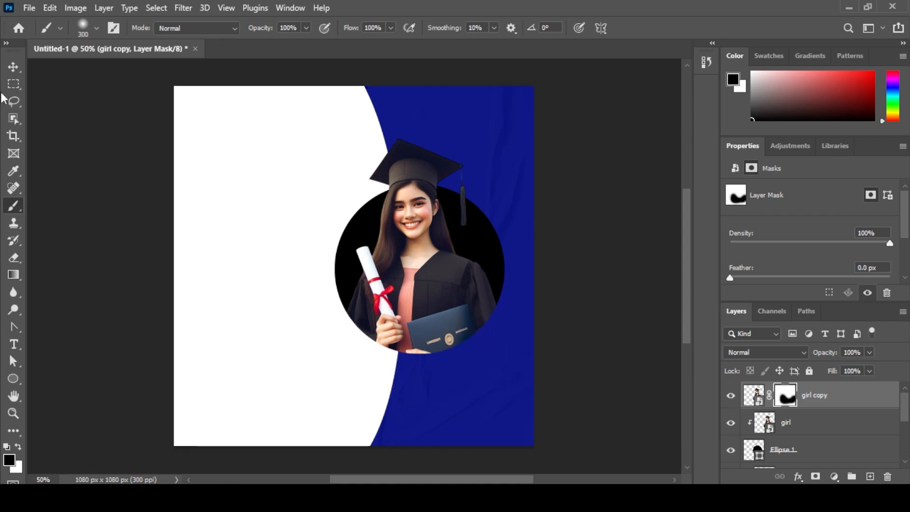
# Step: Scale girl copy, girl and Ellipse 1 together to about 105%, keeping them over the curved edge
pyautogui.click(14, 67)
pyautogui.keyDown('shift'); pyautogui.click(802, 457); pyautogui.keyUp('shift')
pyautogui.hotkey('ctrl', 't')
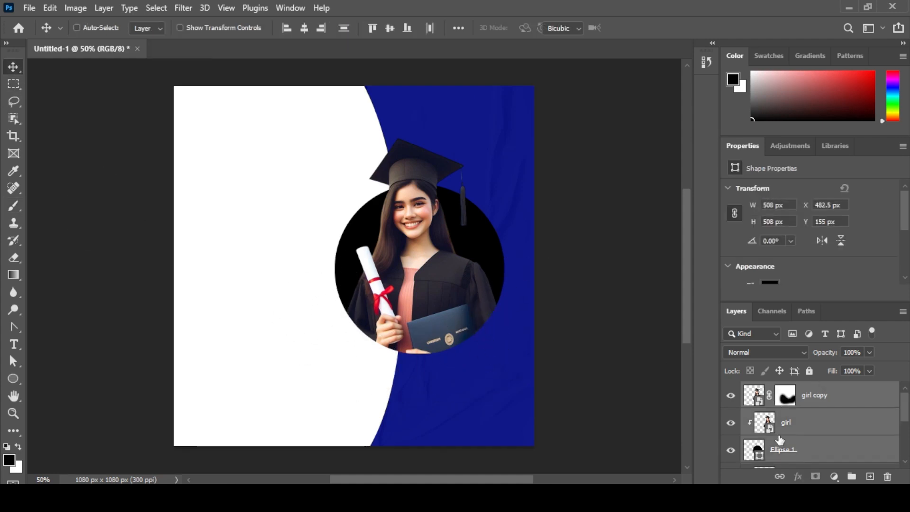
pyautogui.moveTo(508, 354); pyautogui.dragTo(513, 358)
pyautogui.moveTo(448, 328); pyautogui.dragTo(453, 331)
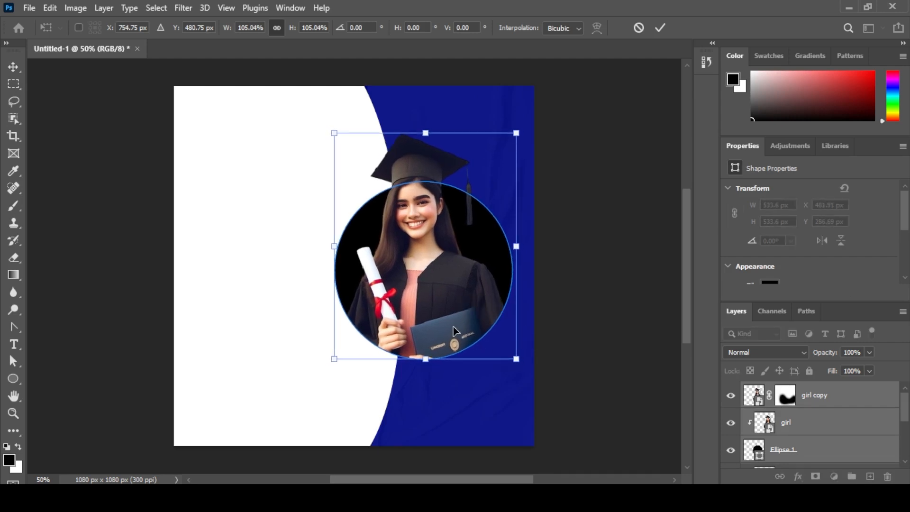
pyautogui.click(660, 27)
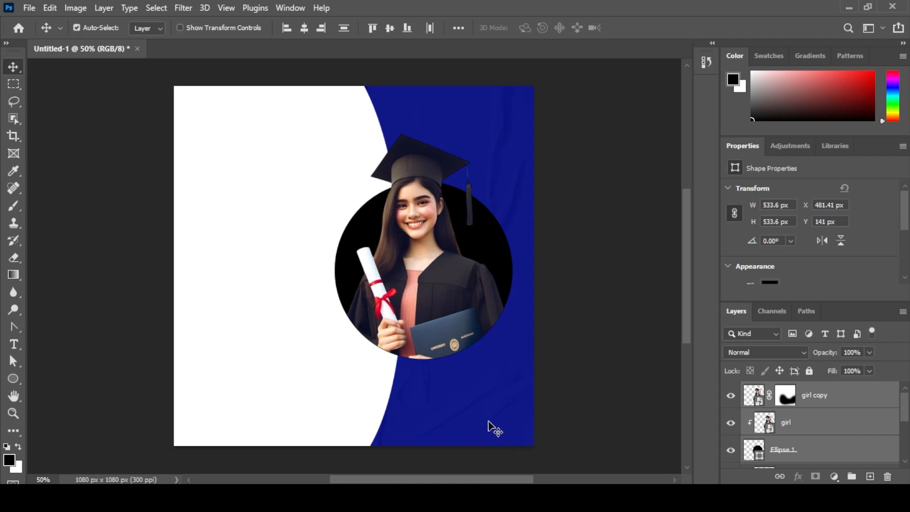
# Step: Add Poster-Texture and Rectangle 1 to the selected layers and shift the whole group right by about 20 px
pyautogui.scroll(-3, 796, 437)
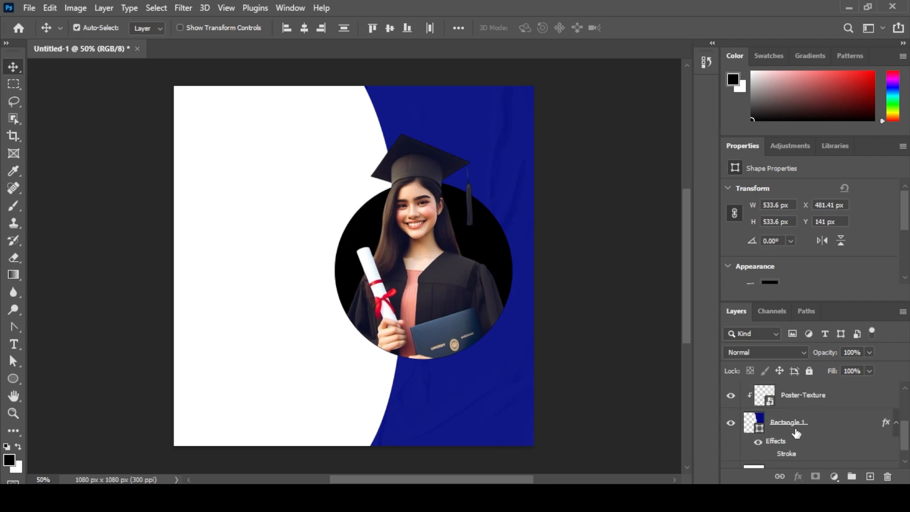
pyautogui.scroll(3, 798, 432)
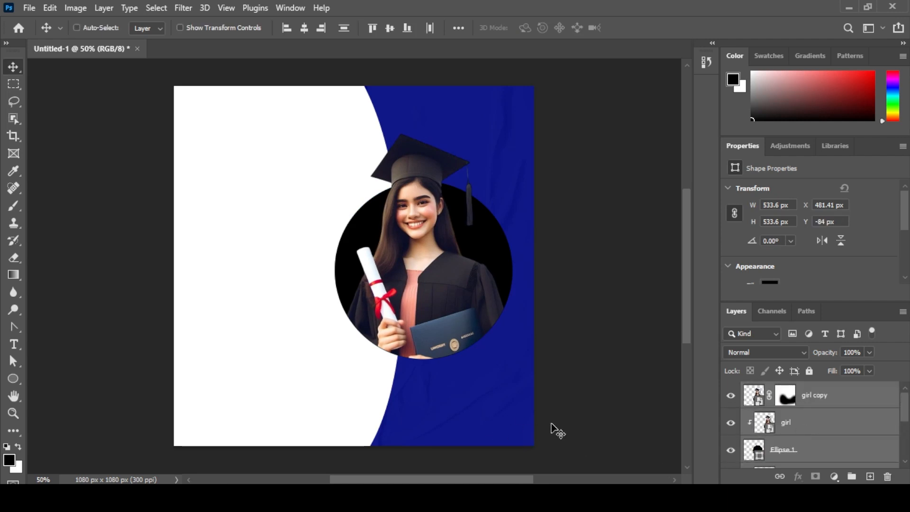
pyautogui.hotkey('ctrl', 't')
pyautogui.hotkey('shift', 'Right')
pyautogui.hotkey('shift', 'Right')
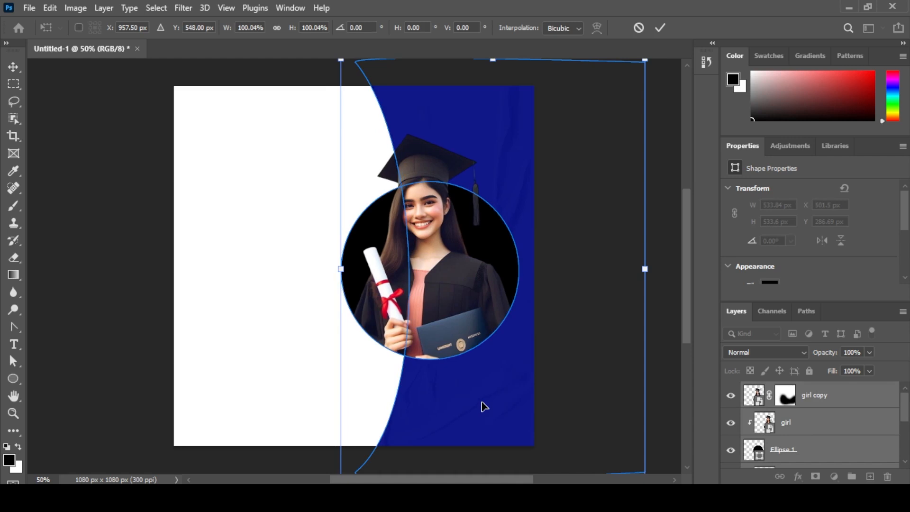
pyautogui.press('Return')
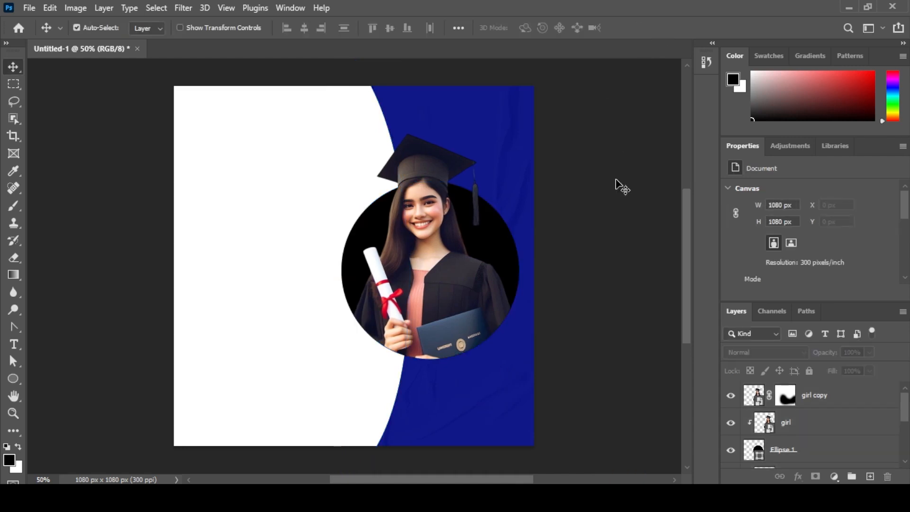
# Step: Change the fill color of the circle behind the graduate to white
pyautogui.hotkey('ctrl', '+')
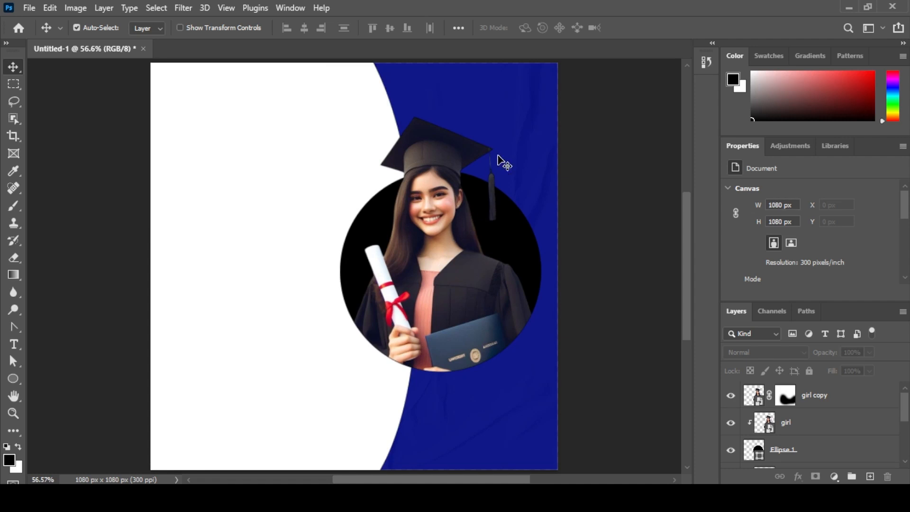
pyautogui.click(514, 237)
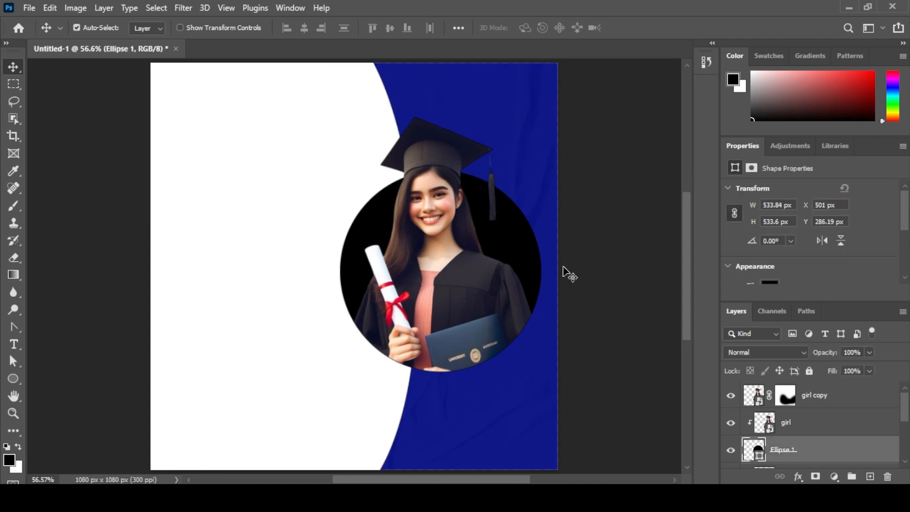
pyautogui.doubleClick(757, 454)
pyautogui.moveTo(290, 99); pyautogui.dragTo(296, 88)
pyautogui.click(580, 87)
pyautogui.press('v')
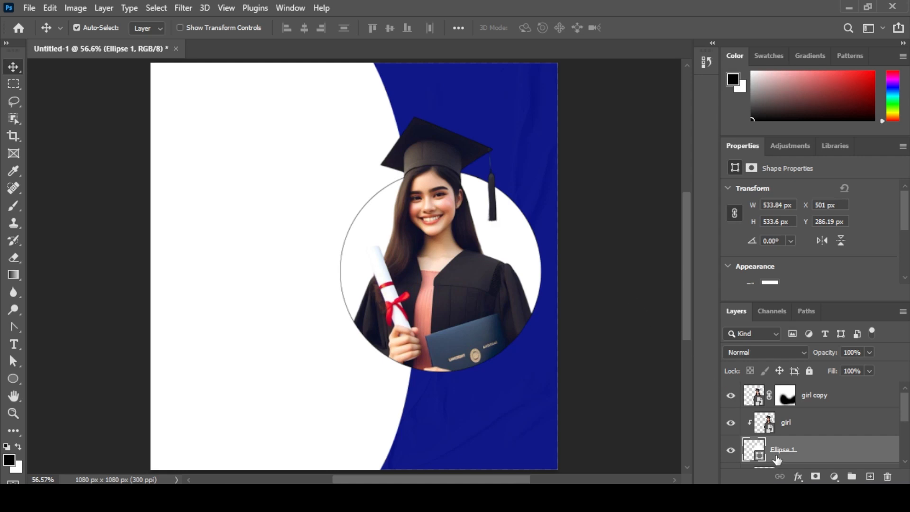
# Step: Give the circle a white 10 px shape stroke and deselect it
pyautogui.click(13, 379)
pyautogui.click(197, 27)
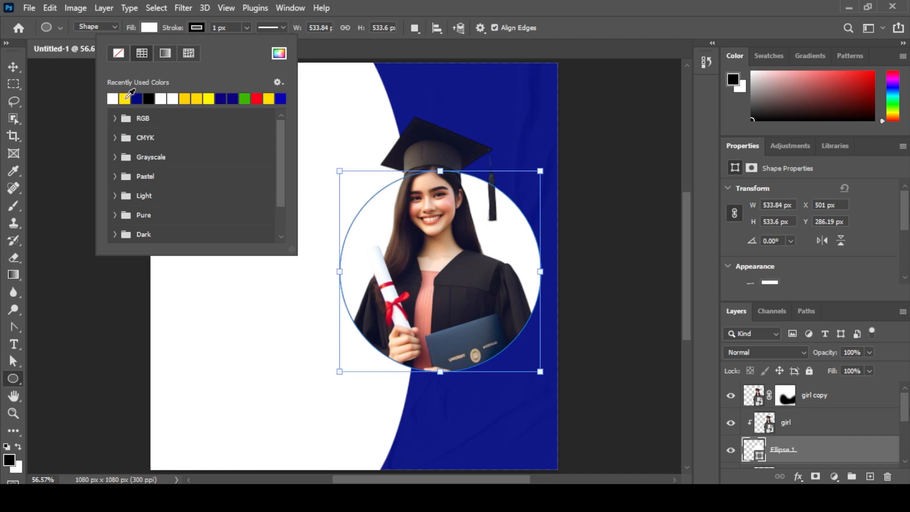
pyautogui.click(125, 98)
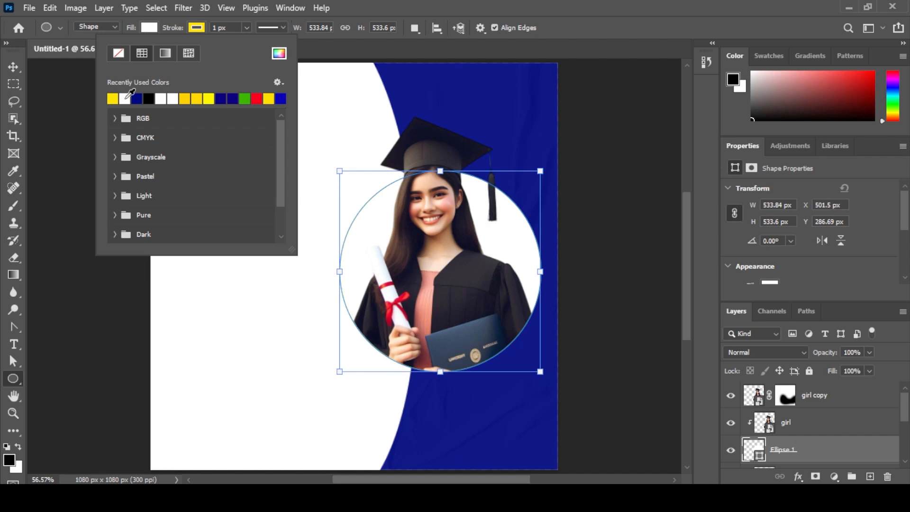
pyautogui.click(125, 98)
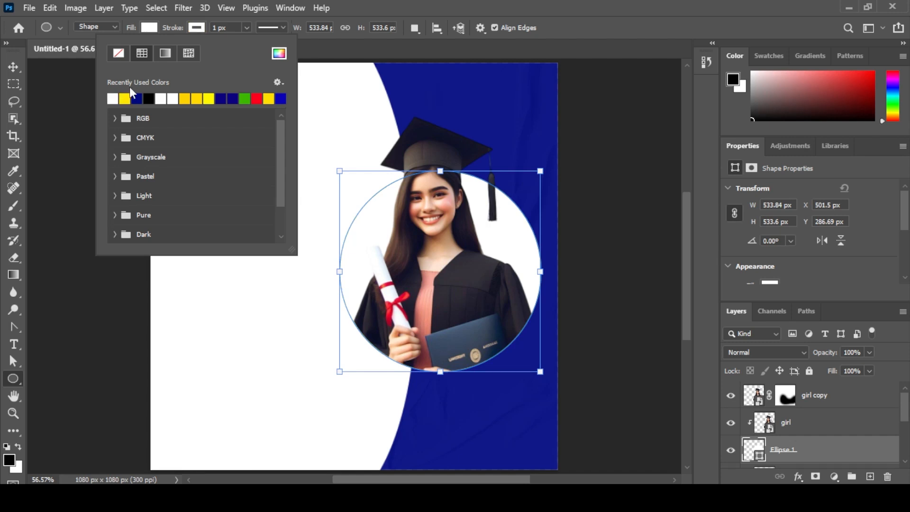
pyautogui.click(232, 27)
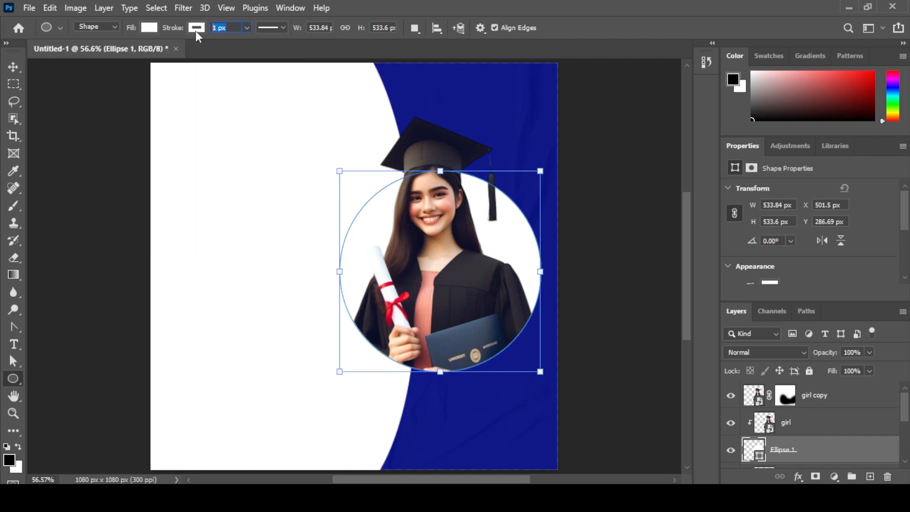
pyautogui.write('10')
pyautogui.press('Return')
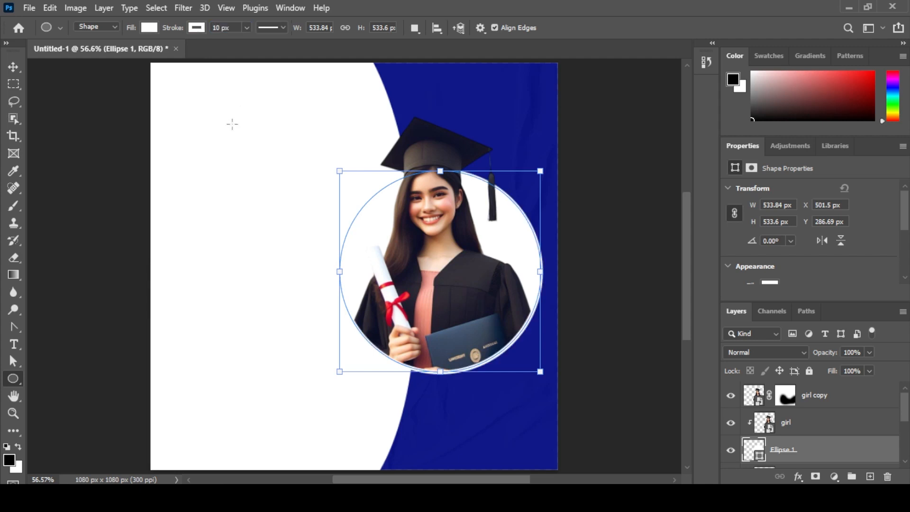
pyautogui.click(230, 124)
pyautogui.press('Escape')
pyautogui.press('v')
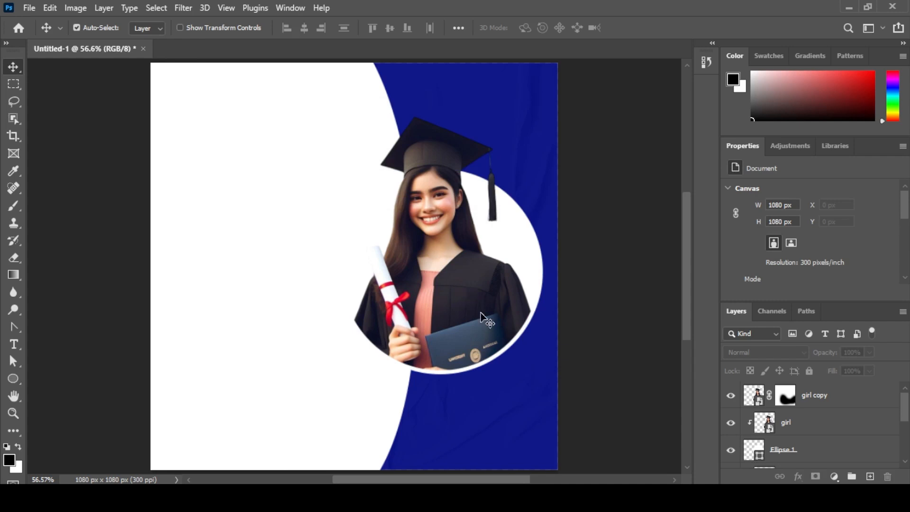
# Step: Add a drop shadow to Ellipse 1 with 2% spread and 20 px size, and deselect the layer
pyautogui.click(794, 453)
pyautogui.click(798, 476)
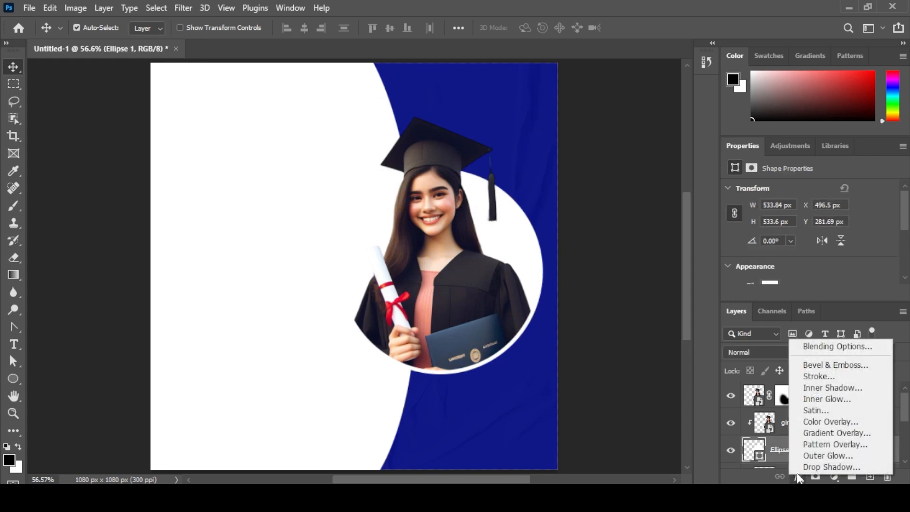
pyautogui.click(801, 467)
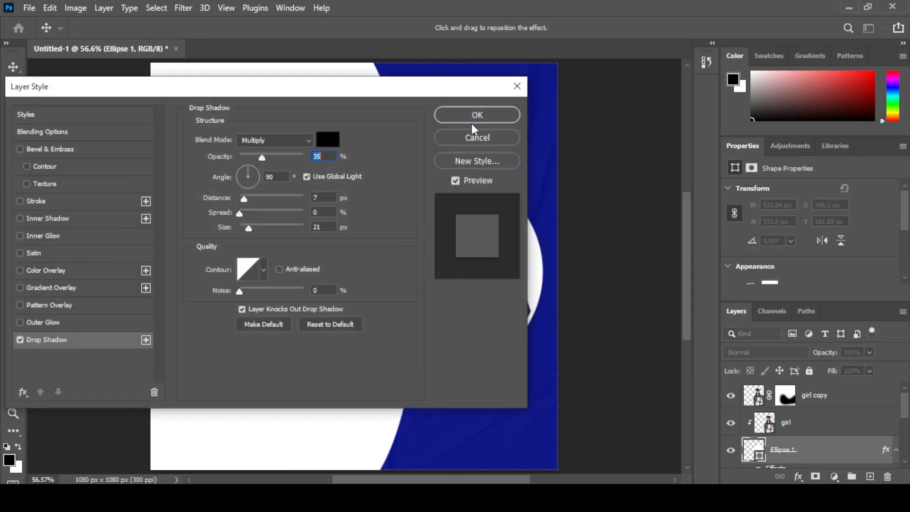
pyautogui.click(329, 226)
pyautogui.write('20')
pyautogui.click(322, 212)
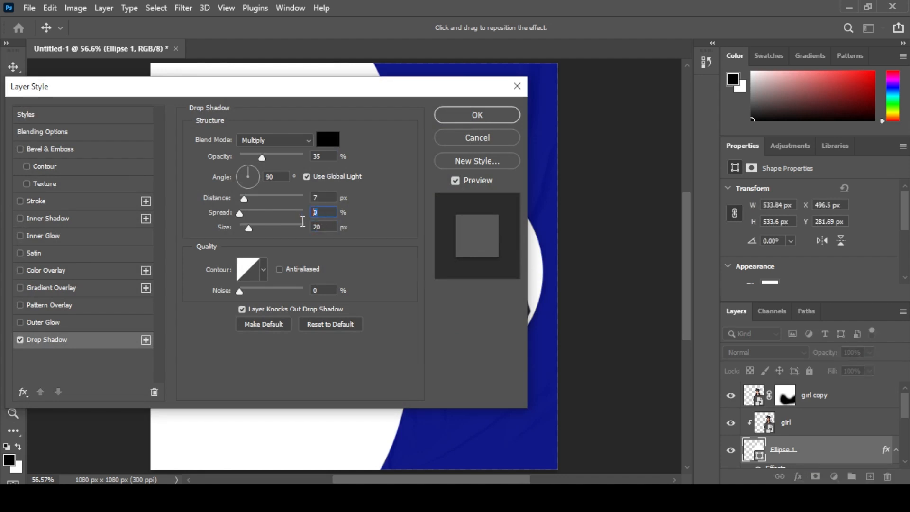
pyautogui.write('2')
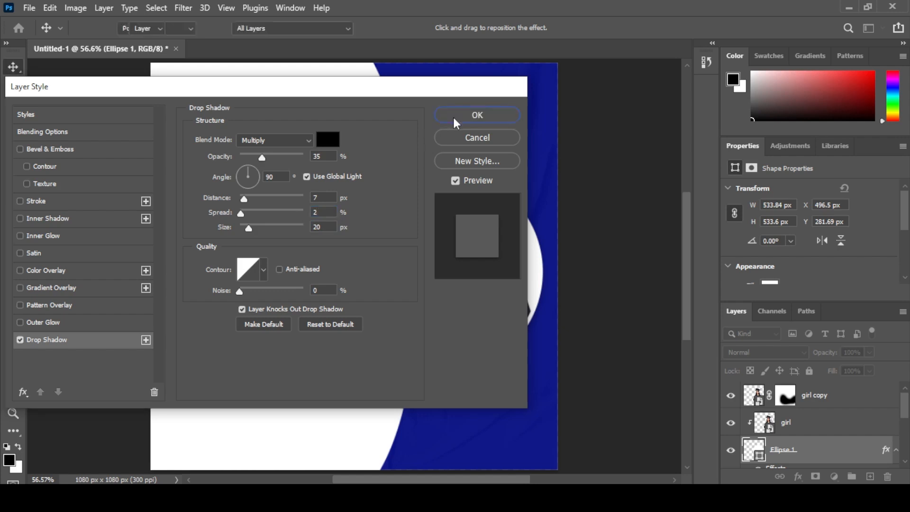
pyautogui.click(454, 115)
pyautogui.click(611, 237)
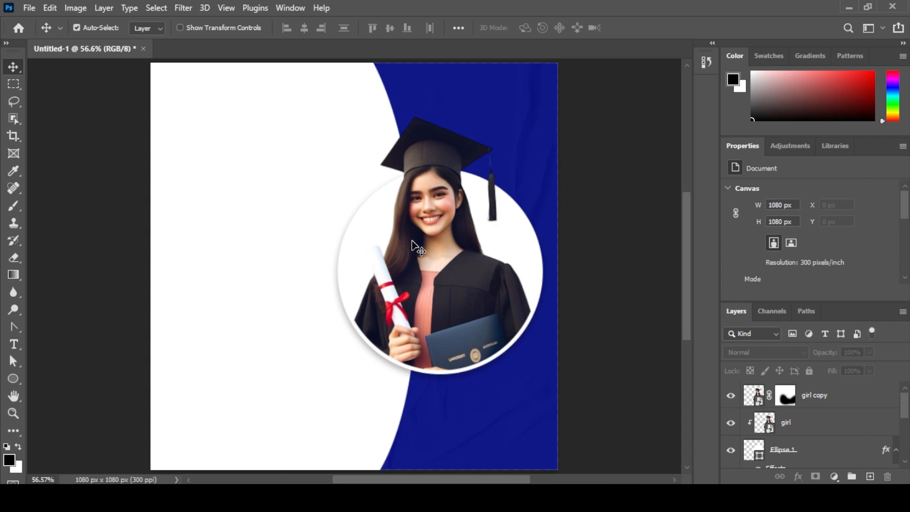
# Step: Add the two-line text "LOGO HERE" and place it in the upper-left corner of the poster
pyautogui.click(11, 349)
pyautogui.click(87, 345)
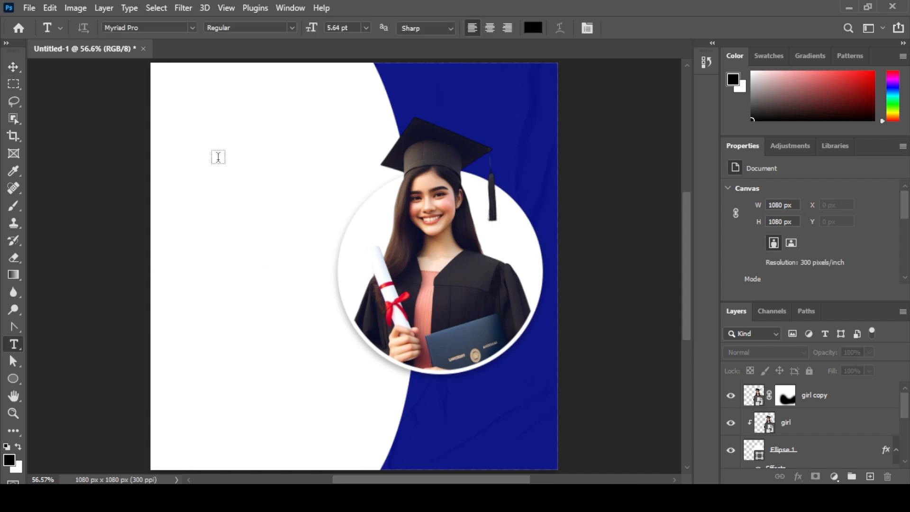
pyautogui.click(212, 125)
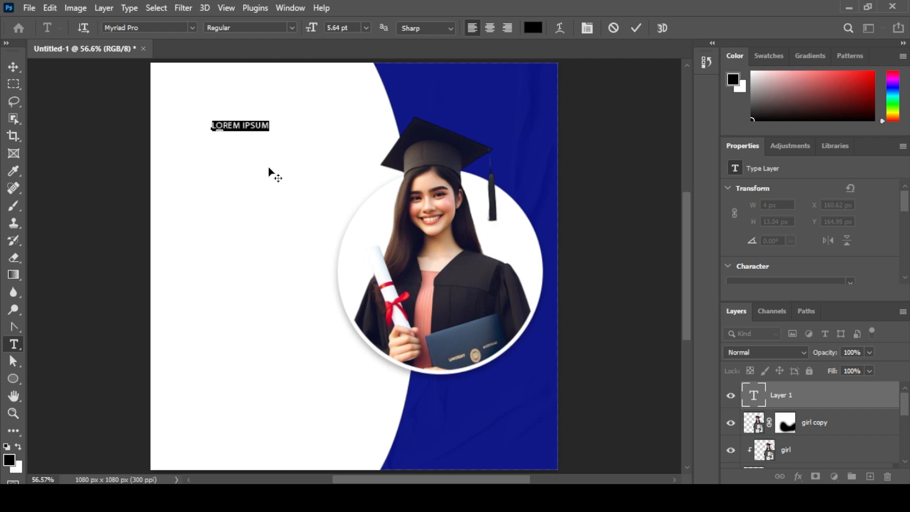
pyautogui.press('BackSpace')
pyautogui.write('LOGO ')
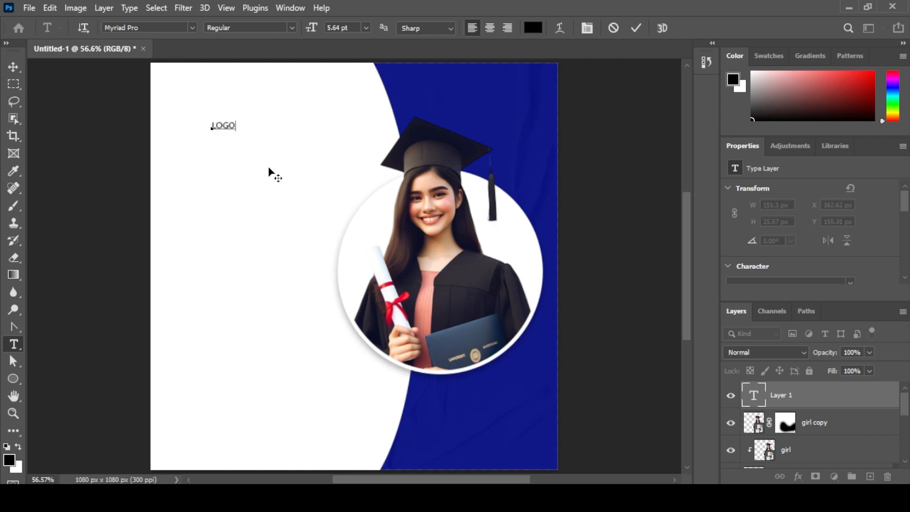
pyautogui.write('HERE')
pyautogui.click(13, 66)
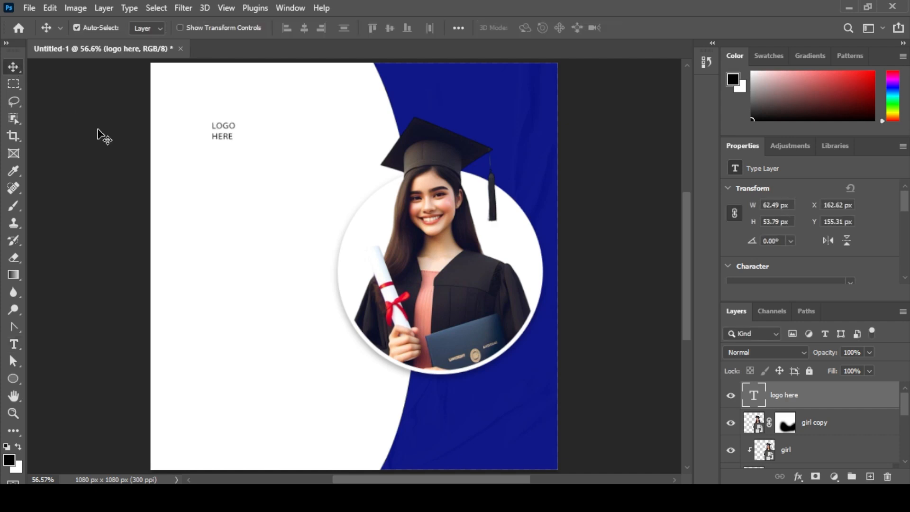
pyautogui.moveTo(216, 127); pyautogui.dragTo(180, 80)
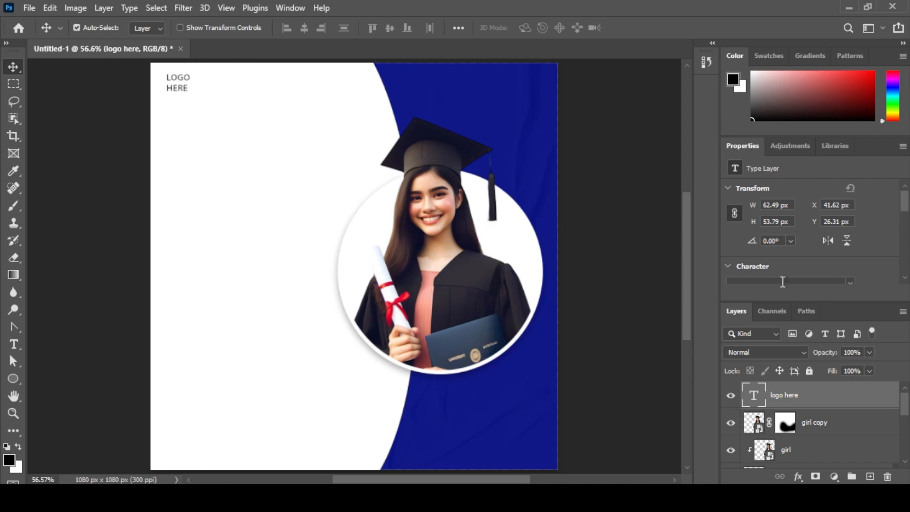
# Step: Format the logo text as 6 pt Bold in navy #101887 sampled from the curved shape
pyautogui.scroll(-3, 786, 255)
pyautogui.moveTo(766, 259); pyautogui.dragTo(721, 255)
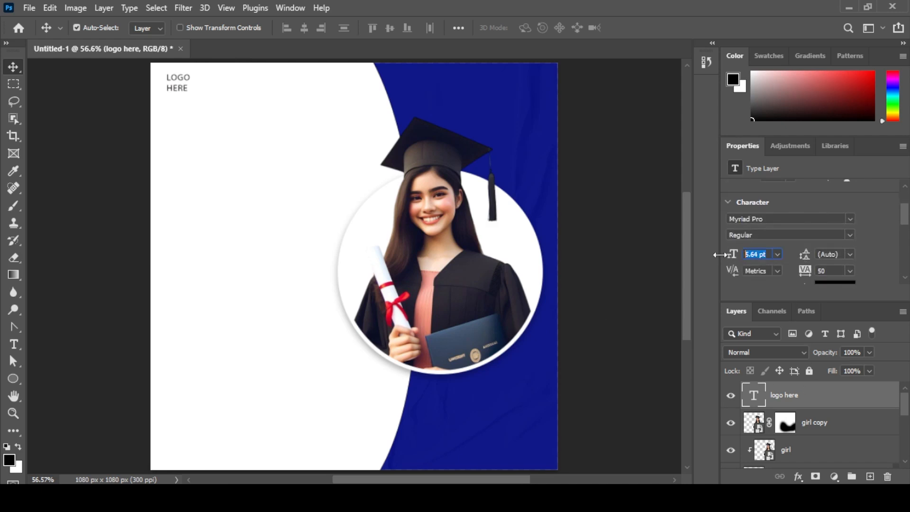
pyautogui.write('6')
pyautogui.press('Return')
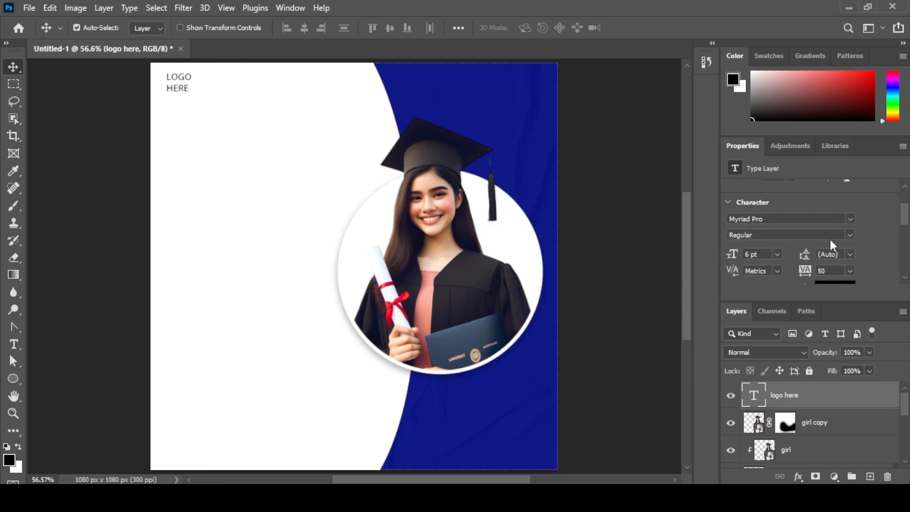
pyautogui.click(850, 235)
pyautogui.click(796, 267)
pyautogui.click(834, 282)
pyautogui.click(542, 369)
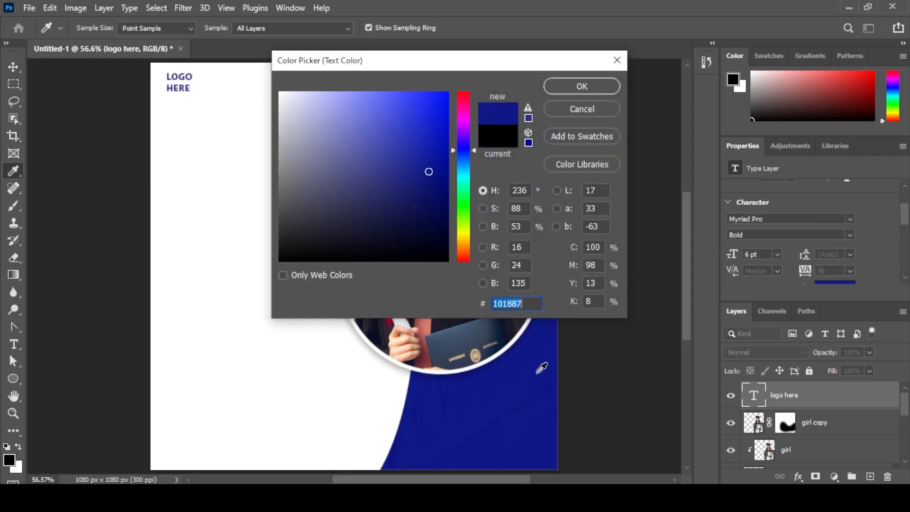
pyautogui.click(582, 87)
pyautogui.click(635, 163)
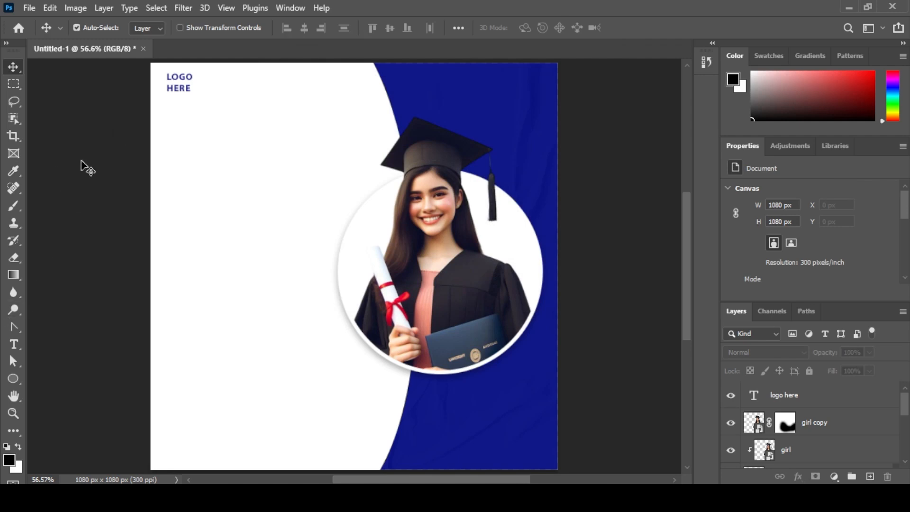
# Step: Add the text "ADMISSION" on the white area between the logo text and the graduate's circle
pyautogui.click(14, 345)
pyautogui.click(229, 182)
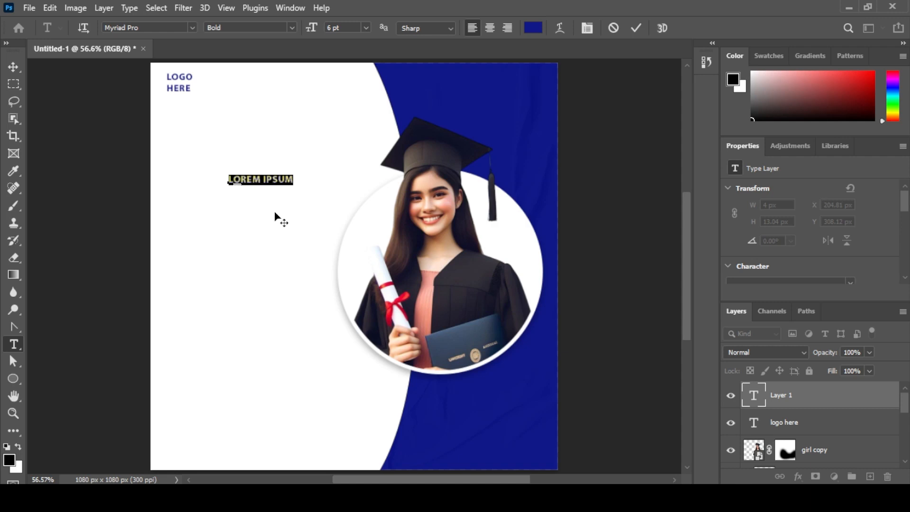
pyautogui.write('ADM')
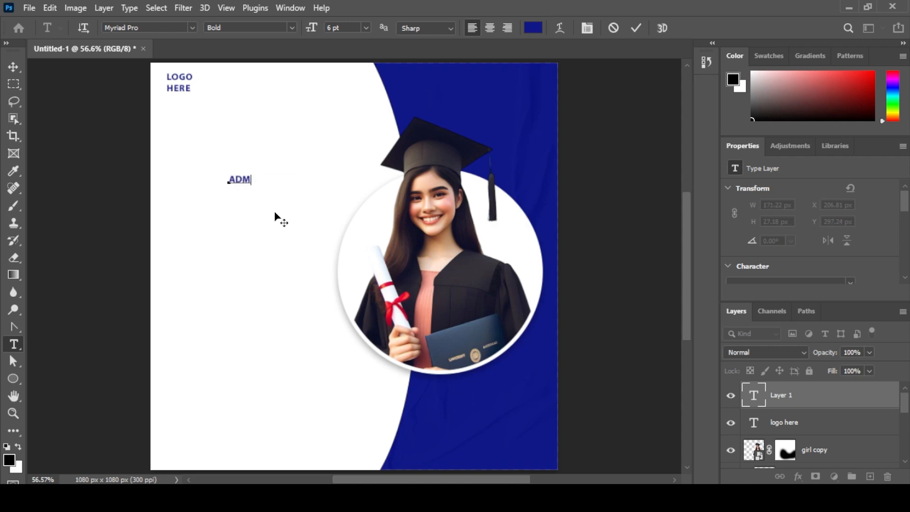
pyautogui.write('ISSIO NN')
pyautogui.click(13, 67)
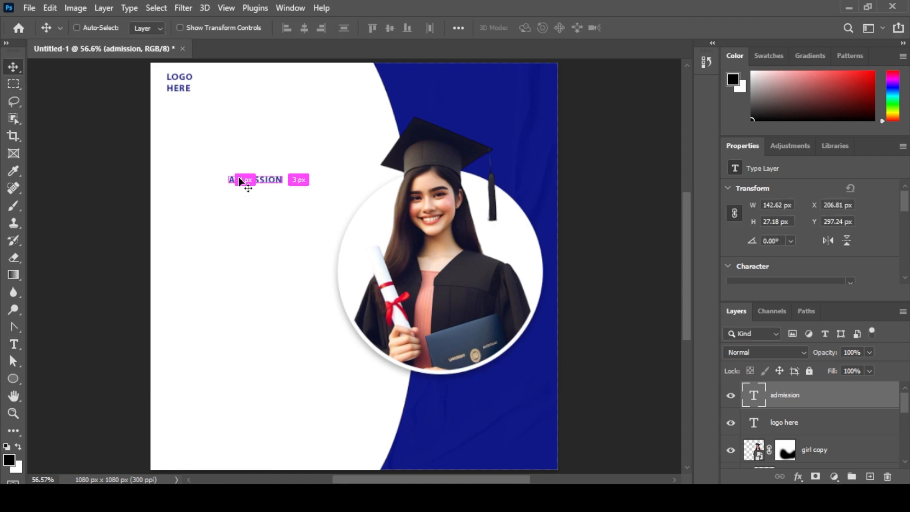
# Step: Scale the ADMISSION text to about 300% and align its left edge with the logo text above
pyautogui.hotkey('ctrl', 't')
pyautogui.moveTo(284, 186); pyautogui.dragTo(337, 210)
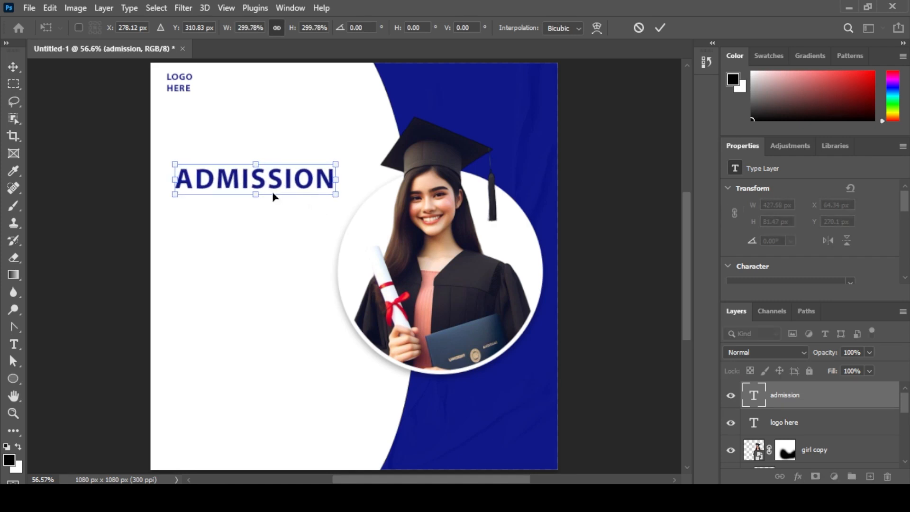
pyautogui.moveTo(262, 182); pyautogui.dragTo(253, 158)
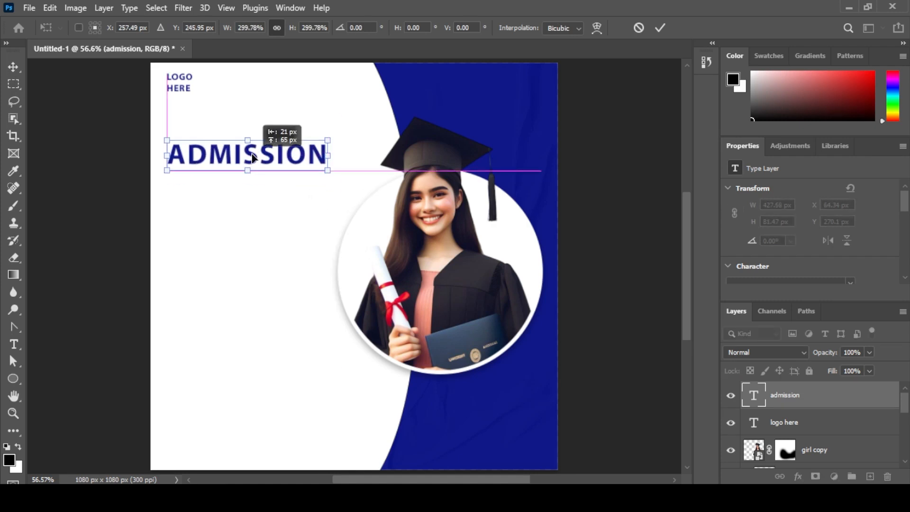
pyautogui.click(660, 27)
pyautogui.click(442, 113)
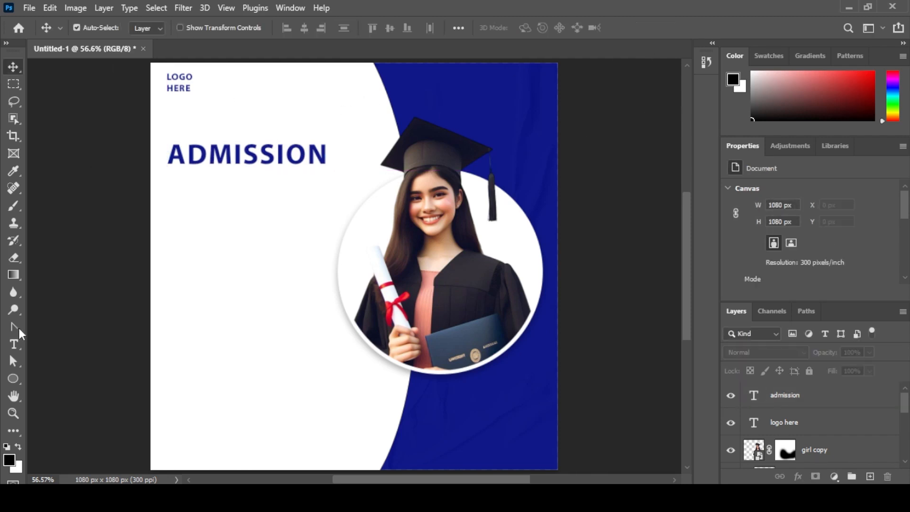
# Step: Draw an ellipse about 111 x 125 px on the navy area below the graduate, with yellow fill and stroke
pyautogui.click(15, 373)
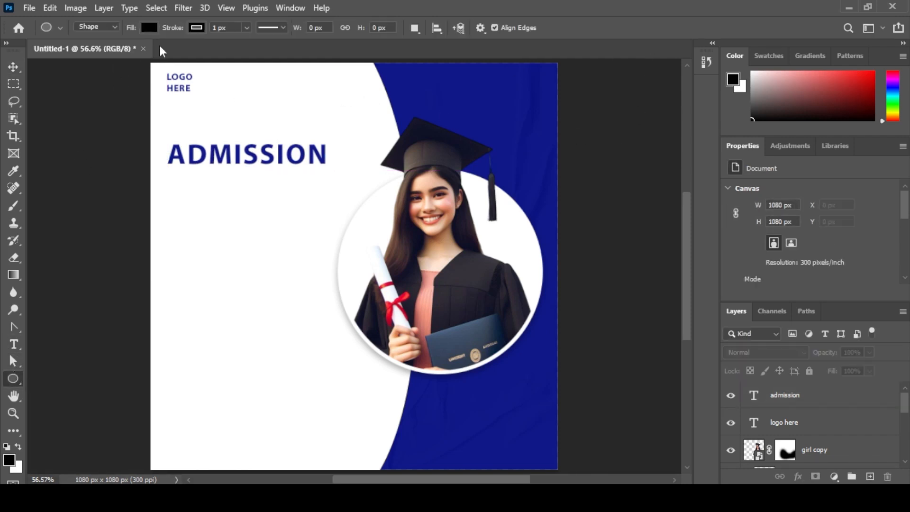
pyautogui.click(149, 27)
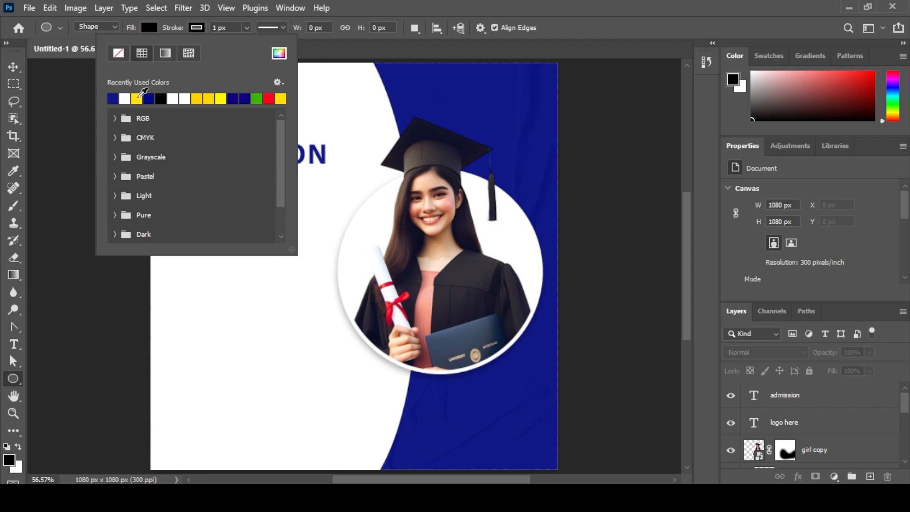
pyautogui.click(137, 98)
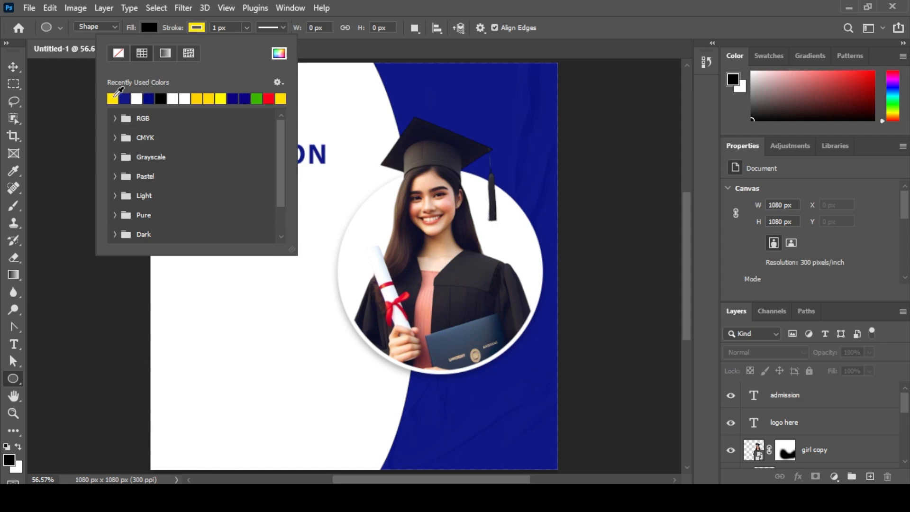
pyautogui.click(14, 67)
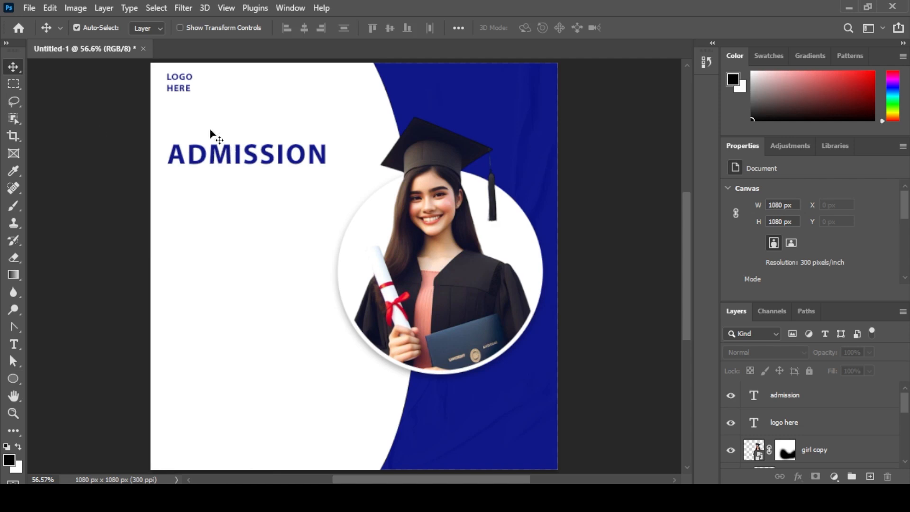
pyautogui.click(14, 377)
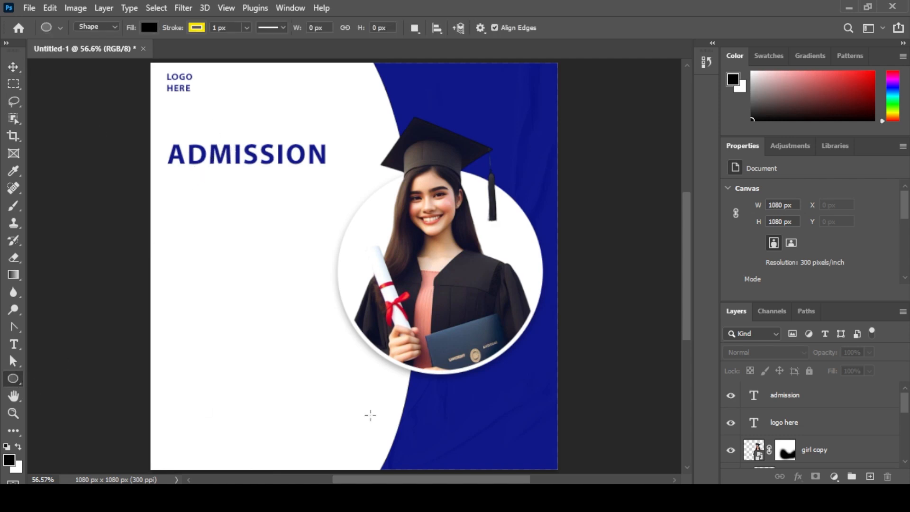
pyautogui.moveTo(453, 392); pyautogui.dragTo(495, 438)
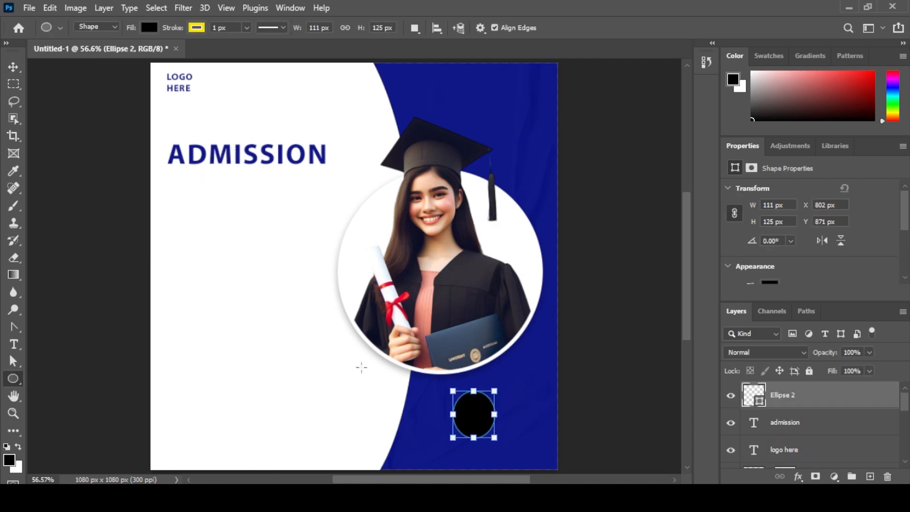
pyautogui.click(149, 28)
pyautogui.click(75, 91)
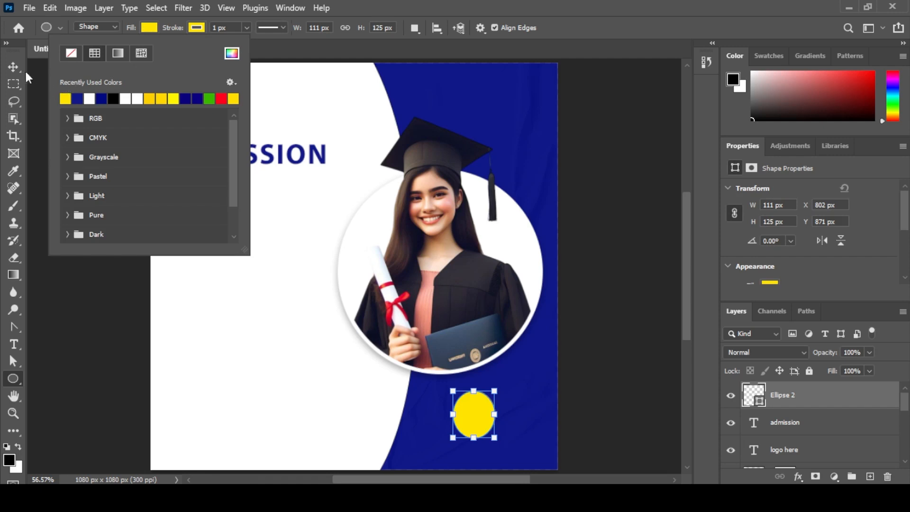
pyautogui.press('v')
pyautogui.click(75, 164)
# Step: Try recoloring the ADMISSION text with the yellow sampled from the small ellipse
pyautogui.click(266, 154)
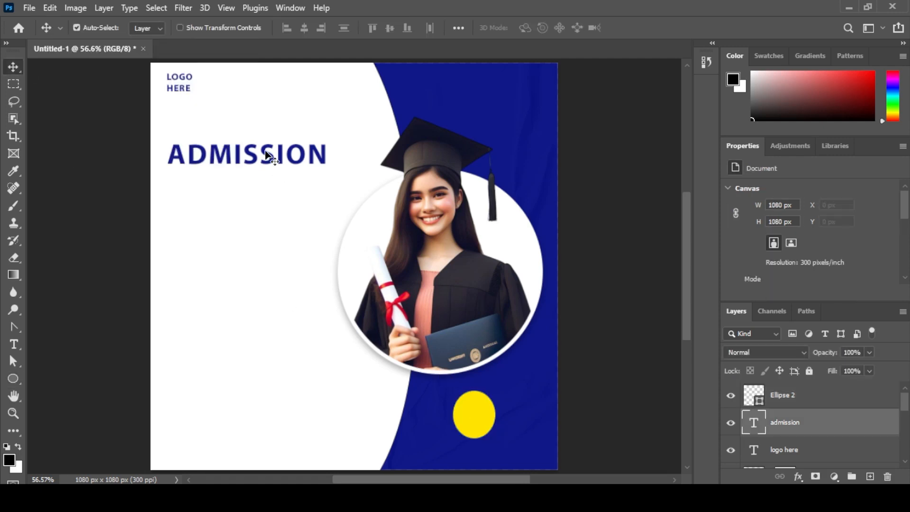
pyautogui.scroll(-5, 846, 251)
pyautogui.click(835, 255)
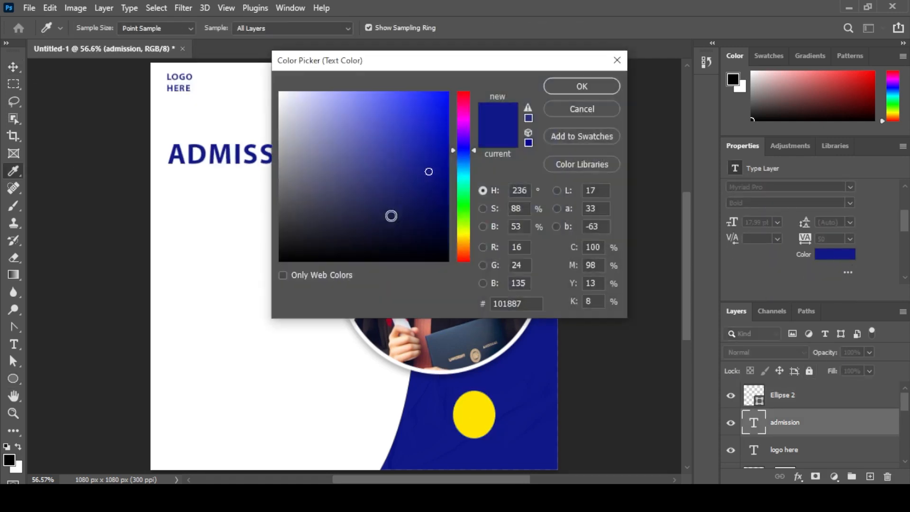
pyautogui.click(484, 416)
pyautogui.click(588, 89)
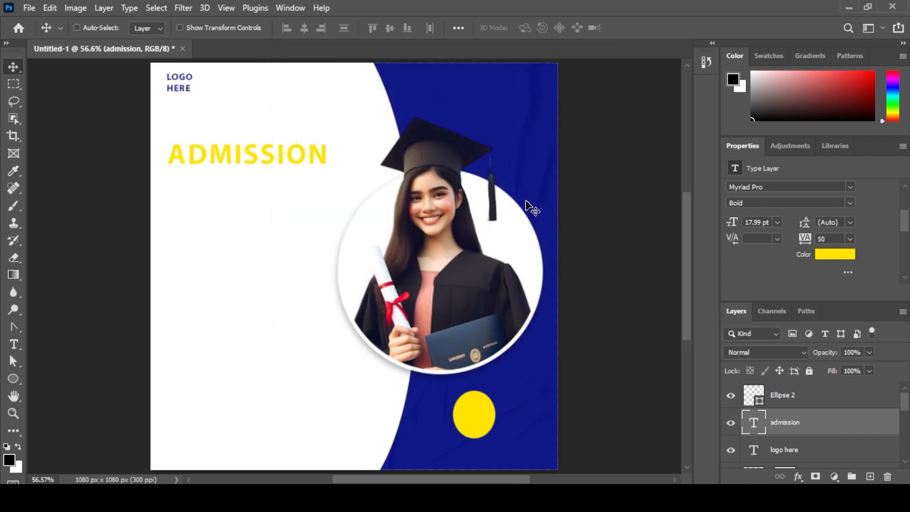
pyautogui.hotkey('ctrl', 'z')
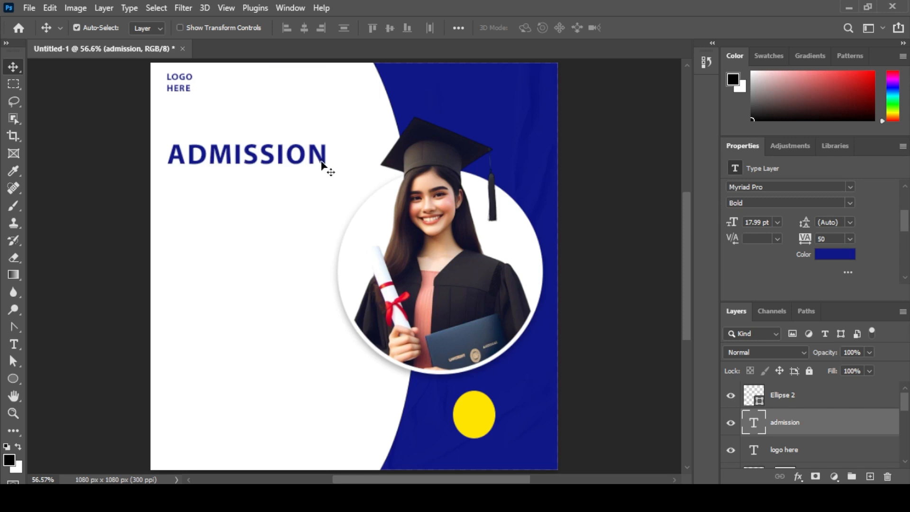
# Step: Change the ADMISSION text's font to Poppins Bold
pyautogui.click(782, 186)
pyautogui.write('po')
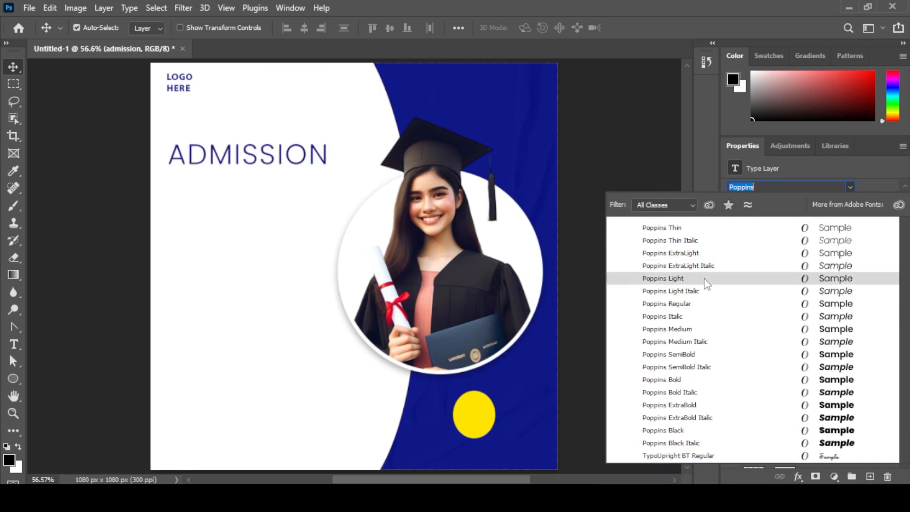
pyautogui.click(701, 381)
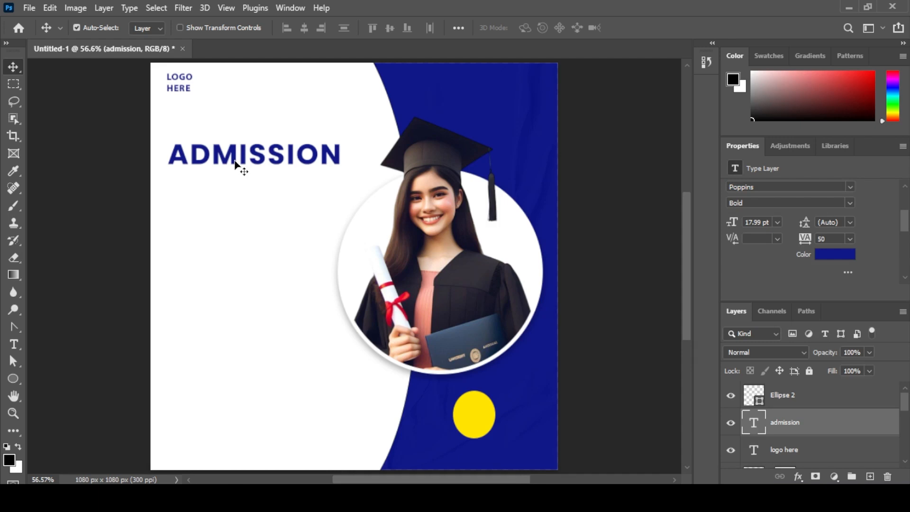
# Step: Duplicate the ADMISSION text just below itself and change the copy's wording to "OPEN NOW"
pyautogui.moveTo(236, 164); pyautogui.dragTo(234, 198)
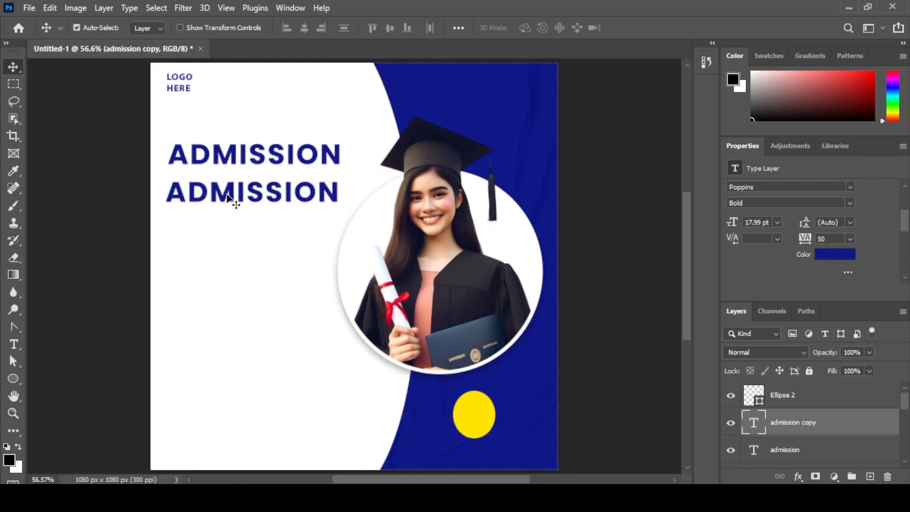
pyautogui.doubleClick(227, 191)
pyautogui.write('OPEN')
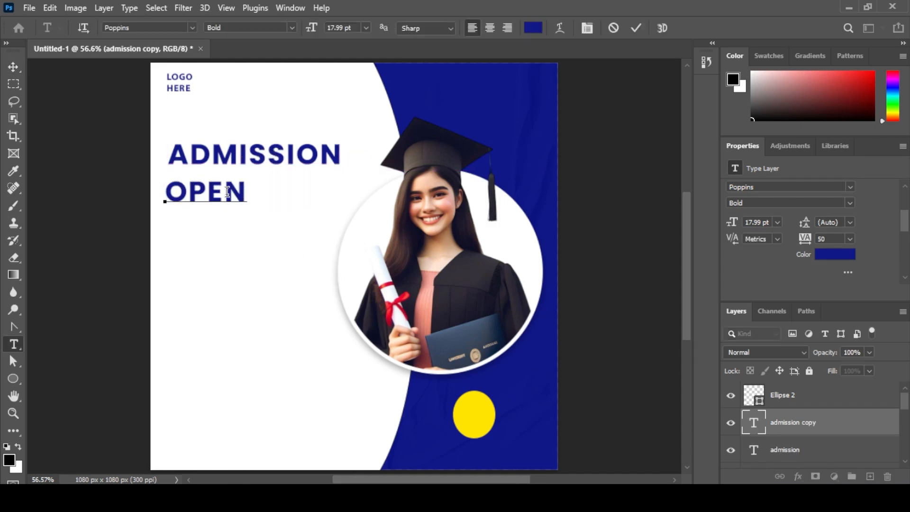
pyautogui.write(' NOW')
pyautogui.click(13, 66)
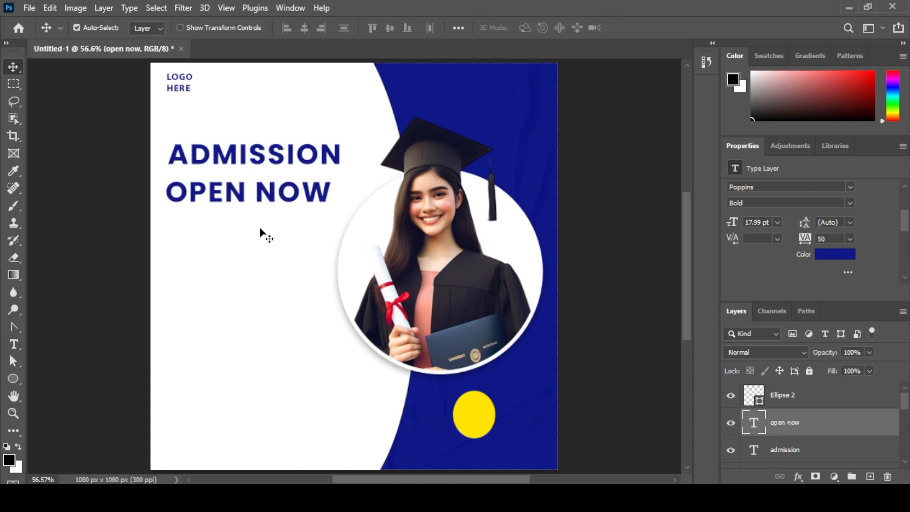
# Step: Fit OPEN NOW closely under ADMISSION, scaled to the same width, and set its font weight to Medium
pyautogui.hotkey('ctrl', 't')
pyautogui.moveTo(232, 204); pyautogui.dragTo(234, 196)
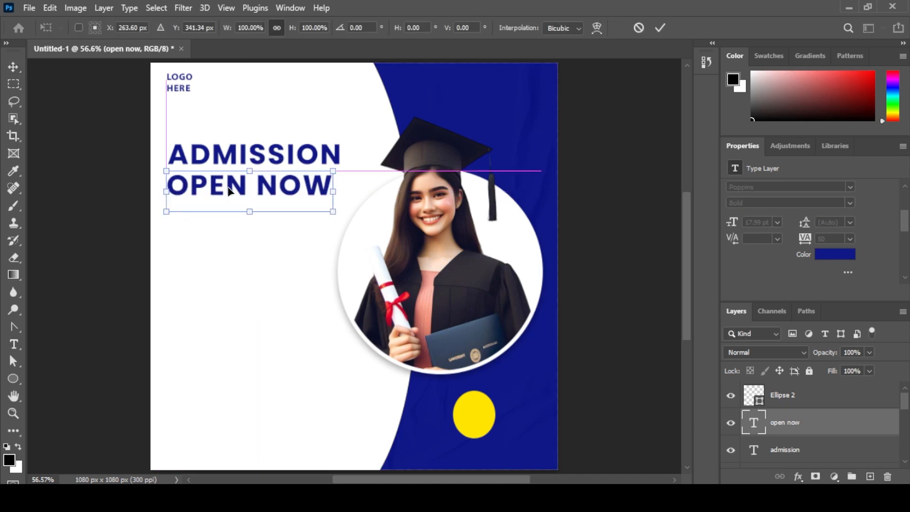
pyautogui.moveTo(335, 212); pyautogui.dragTo(341, 213)
pyautogui.click(660, 28)
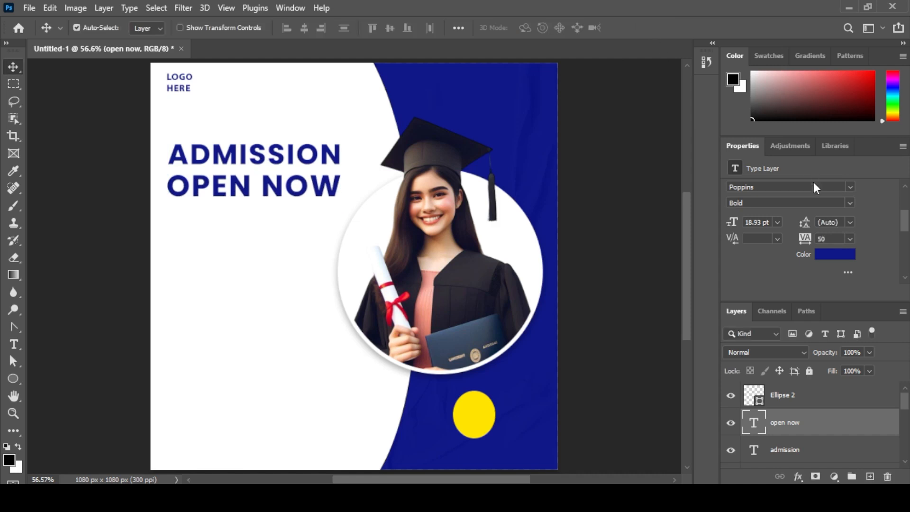
pyautogui.click(850, 203)
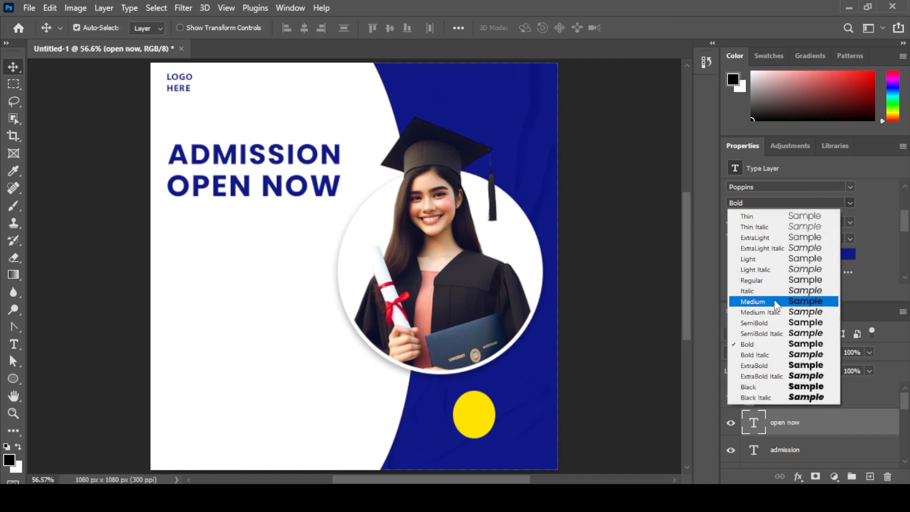
pyautogui.click(749, 302)
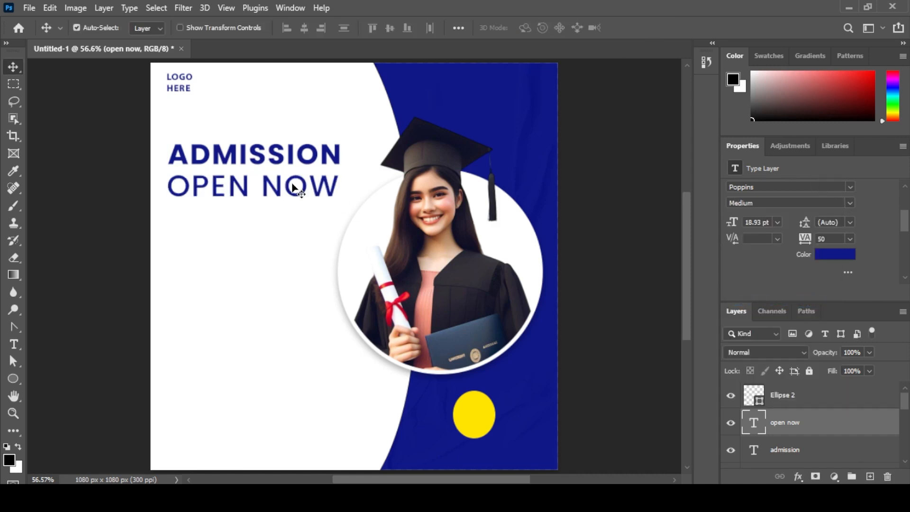
pyautogui.click(841, 254)
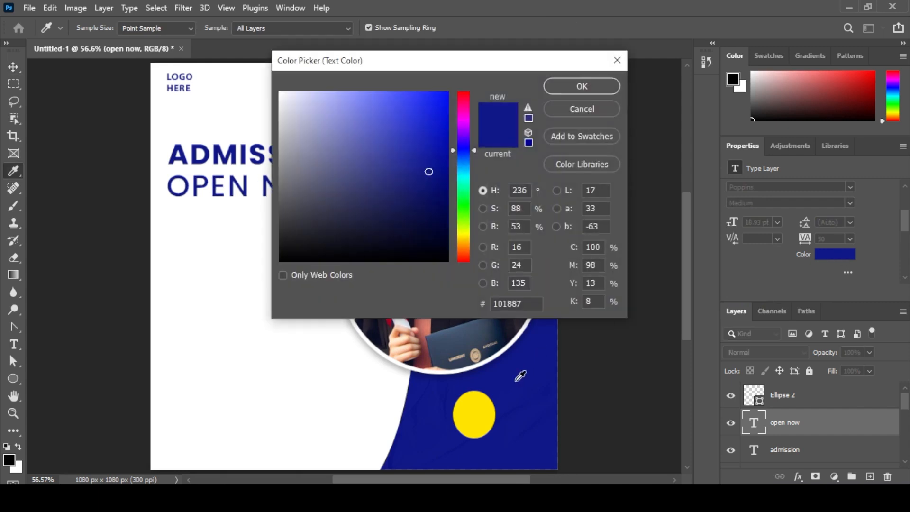
pyautogui.click(484, 400)
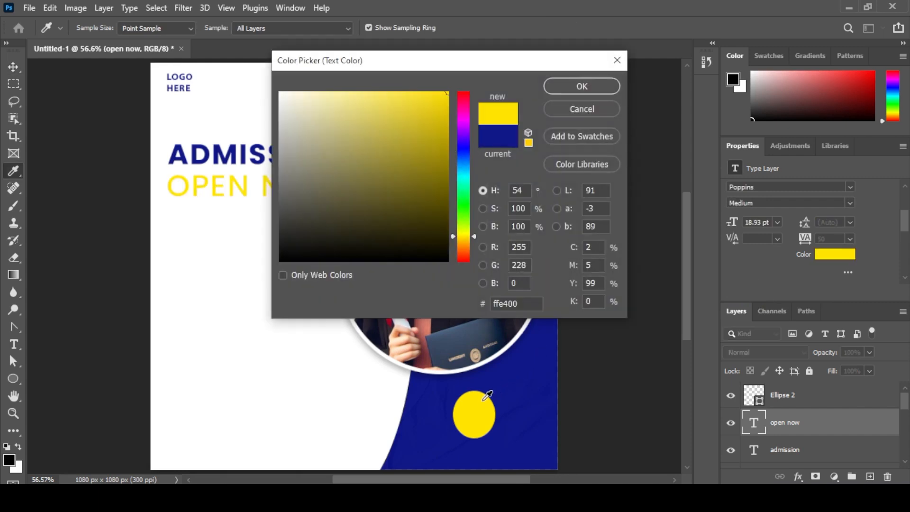
pyautogui.click(584, 109)
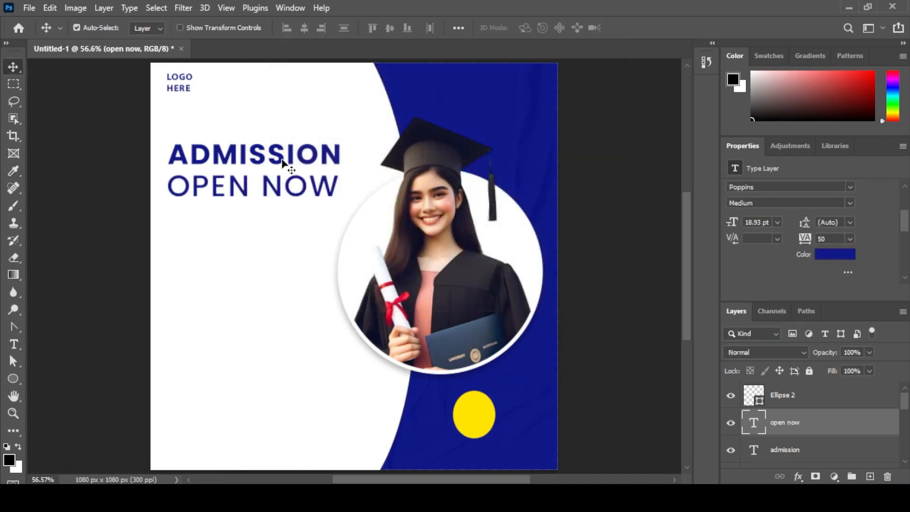
# Step: Recolor the ADMISSION text with the yellow ffe400 sampled from the small ellipse
pyautogui.click(284, 158)
pyautogui.click(836, 254)
pyautogui.click(472, 411)
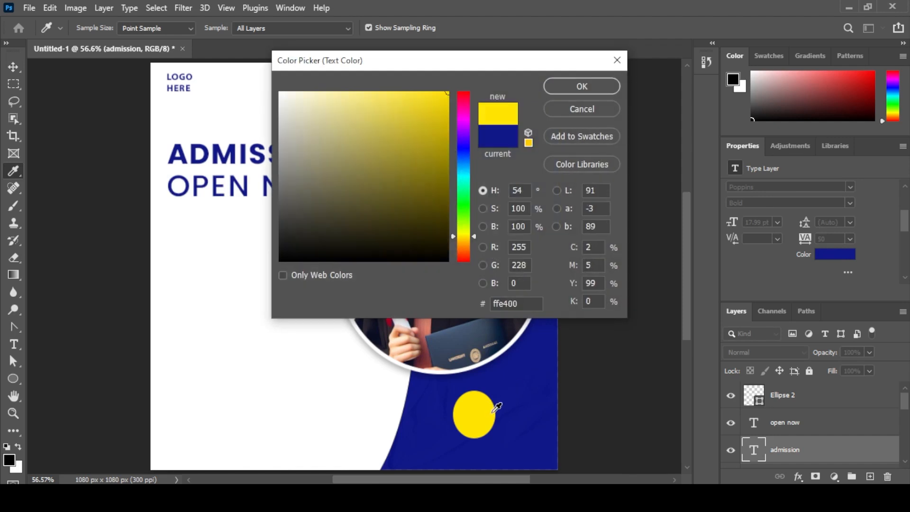
pyautogui.press('Return')
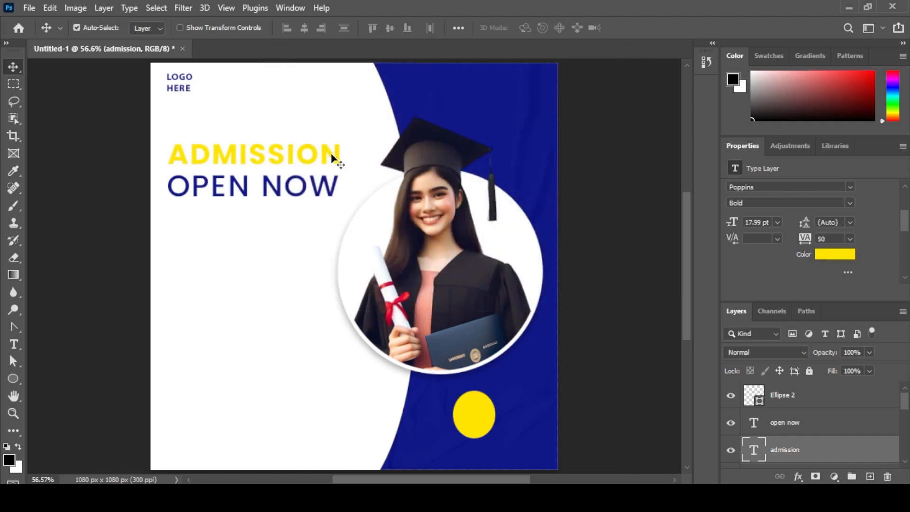
# Step: Add a drop shadow to the ADMISSION text with 16% opacity and a size of 1 px
pyautogui.click(798, 476)
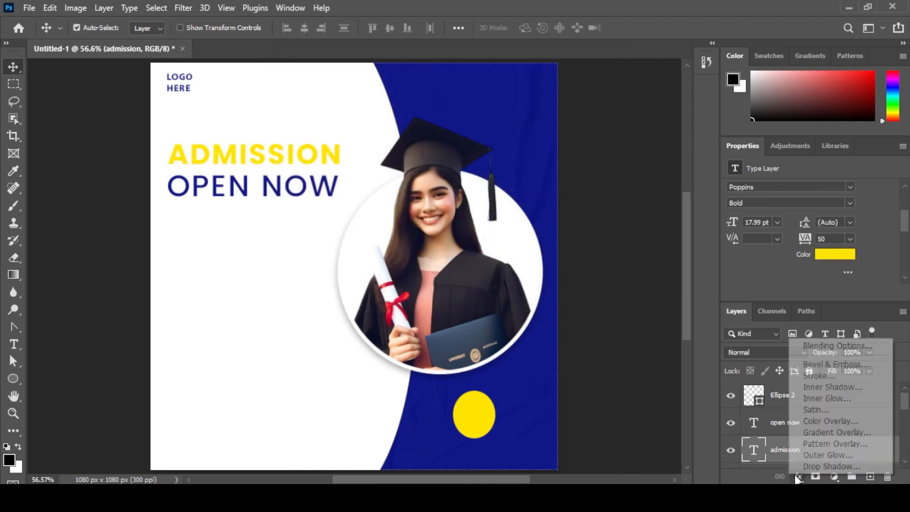
pyautogui.click(827, 466)
pyautogui.moveTo(259, 86); pyautogui.dragTo(661, 97)
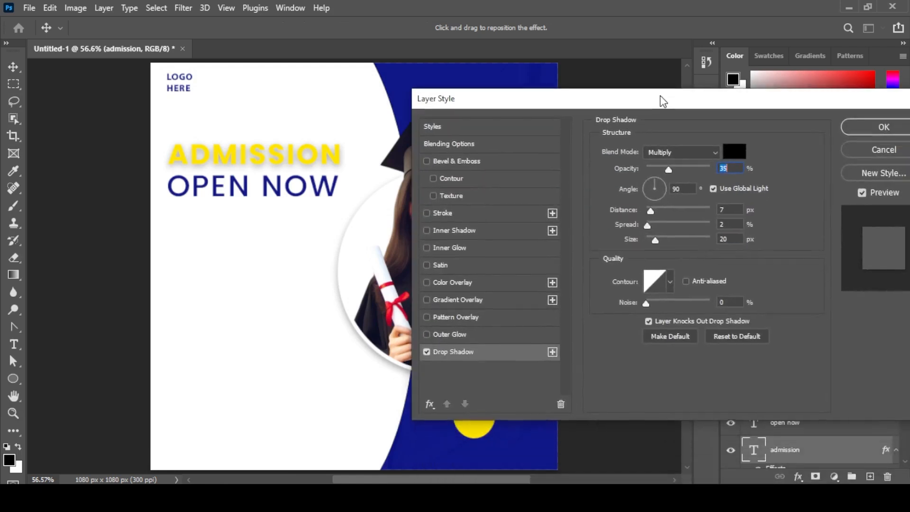
pyautogui.moveTo(670, 169); pyautogui.dragTo(656, 170)
pyautogui.moveTo(655, 238); pyautogui.dragTo(649, 240)
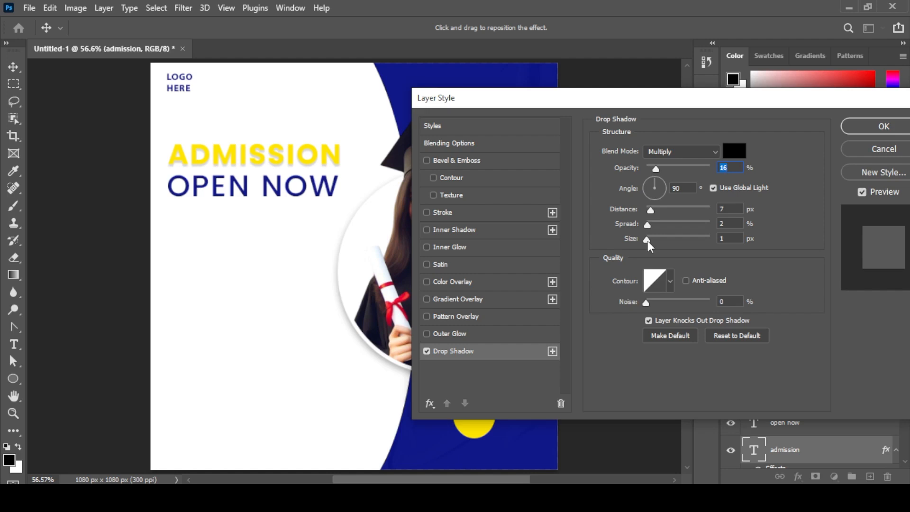
pyautogui.click(647, 241)
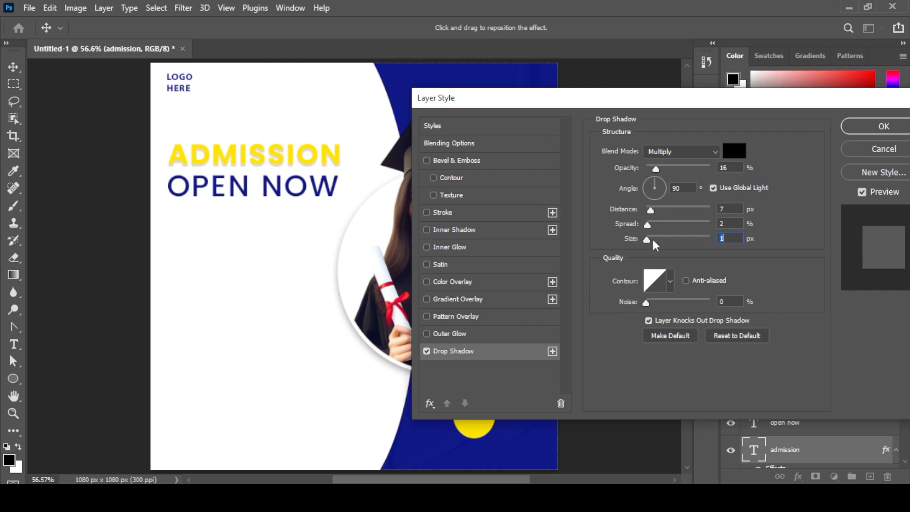
# Step: Set the ADMISSION shadow's distance to 4 px and spread to 0%, adjust its opacity, and apply the effect
pyautogui.moveTo(652, 212); pyautogui.dragTo(644, 227)
pyautogui.click(649, 214)
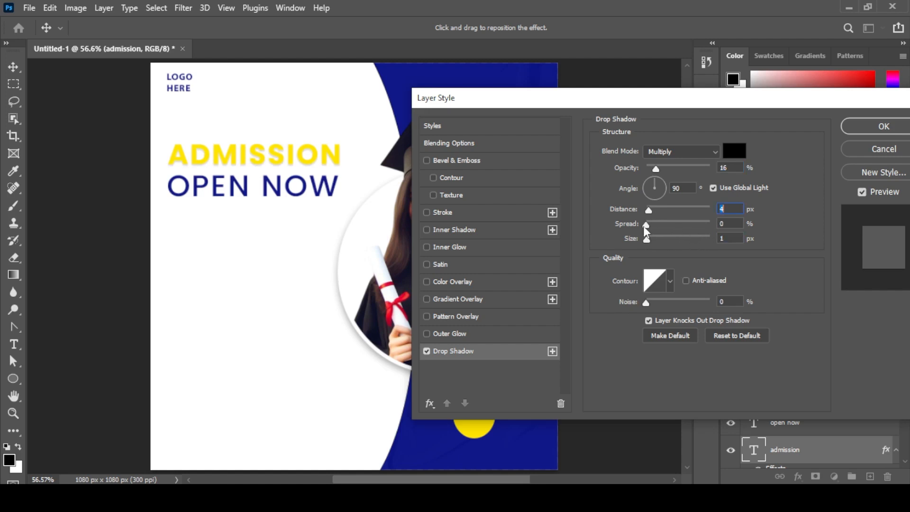
pyautogui.click(728, 168)
pyautogui.write('12')
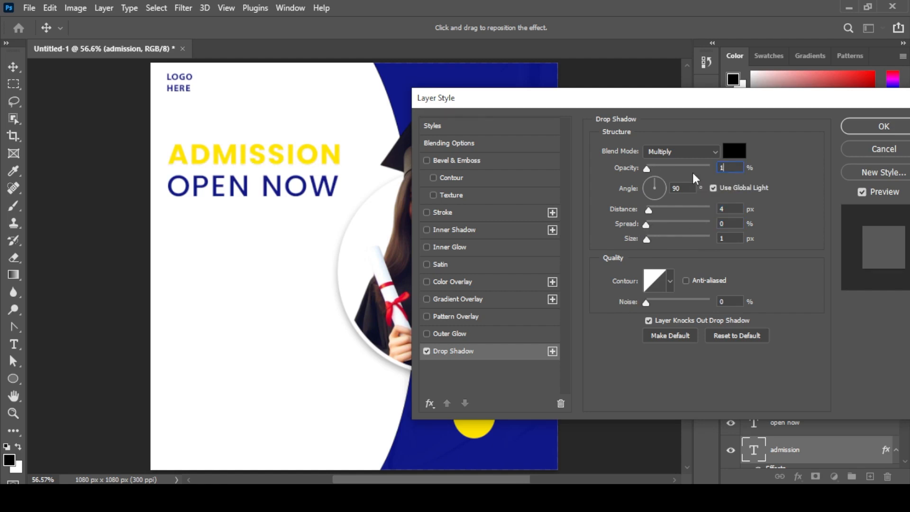
pyautogui.write('5')
pyautogui.press('Return')
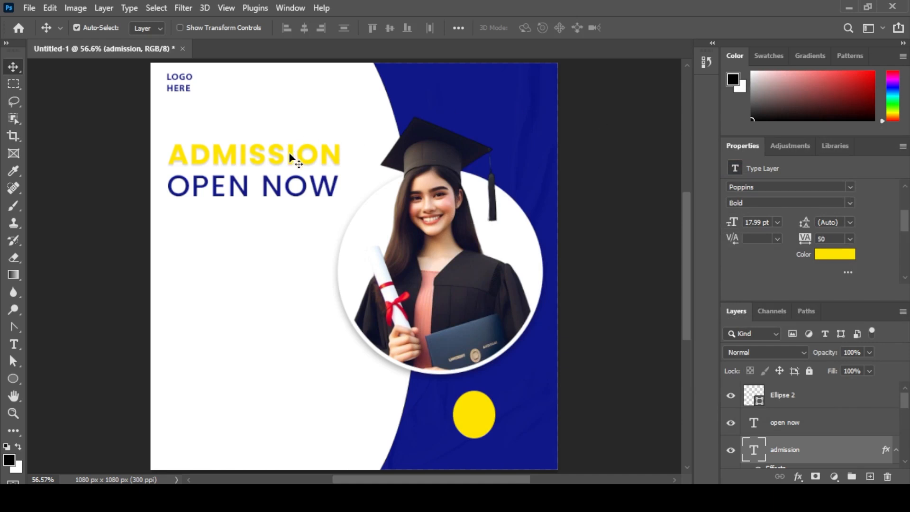
# Step: Add a stroke effect to the ADMISSION text and set its color to white (ffffff)
pyautogui.click(794, 477)
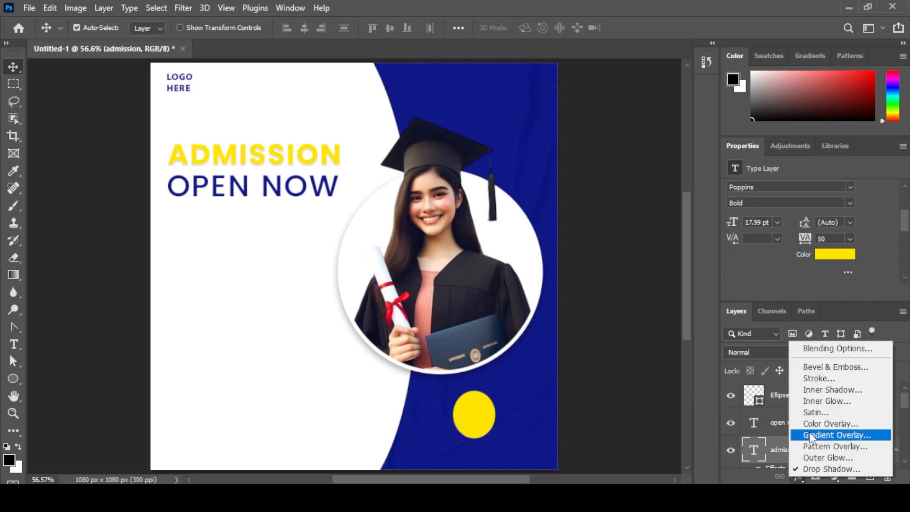
pyautogui.click(815, 379)
pyautogui.click(599, 245)
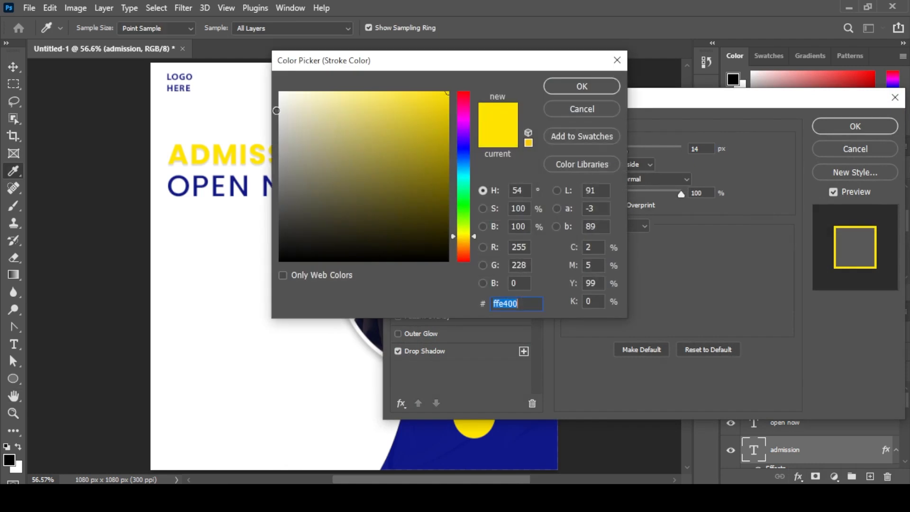
pyautogui.click(281, 93)
pyautogui.click(564, 87)
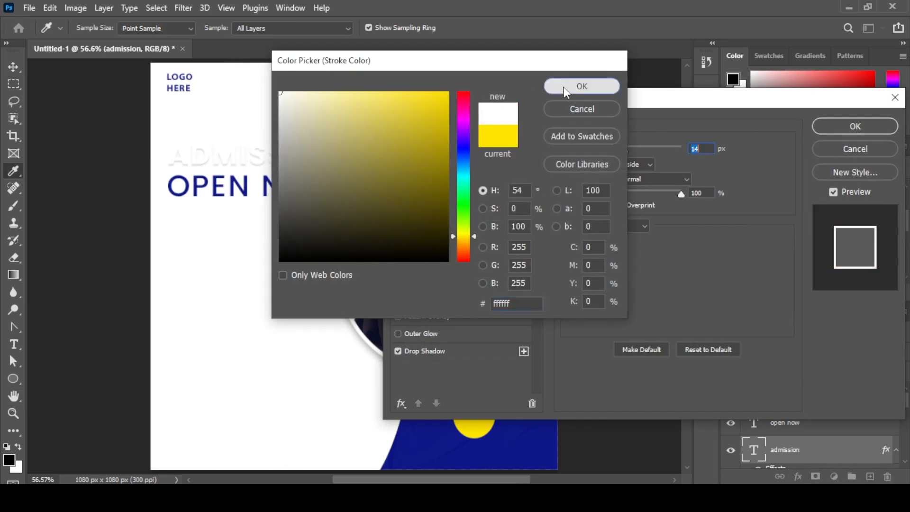
# Step: Set the ADMISSION stroke's size to 5 px and its position to Outside, then apply it and deselect the text
pyautogui.write('2')
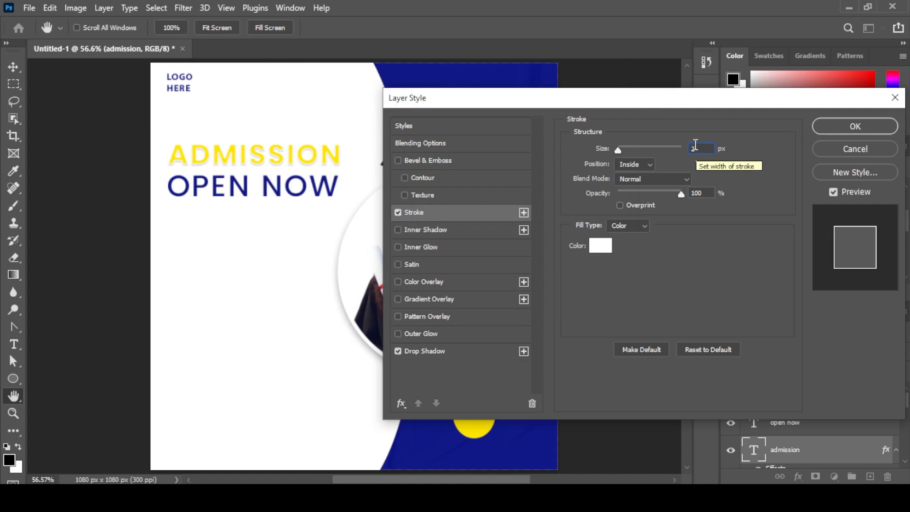
pyautogui.moveTo(701, 146); pyautogui.dragTo(685, 151)
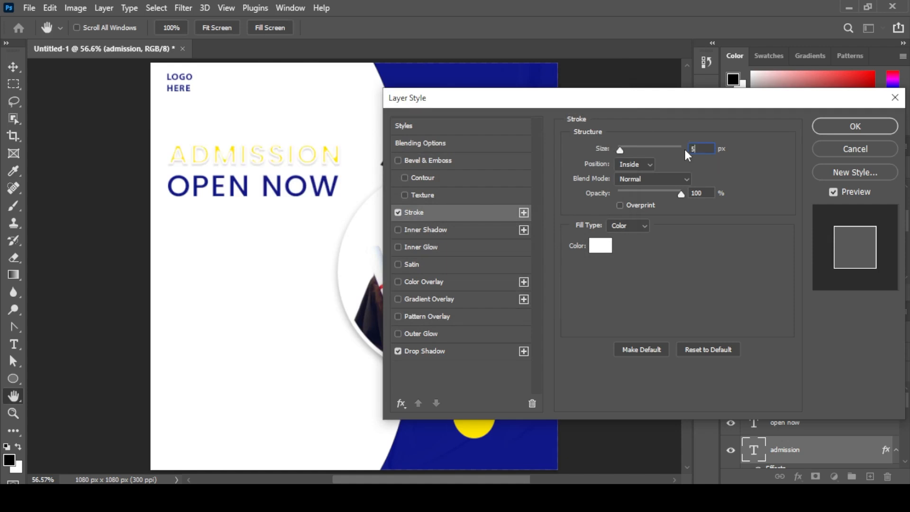
pyautogui.write('5')
pyautogui.click(634, 164)
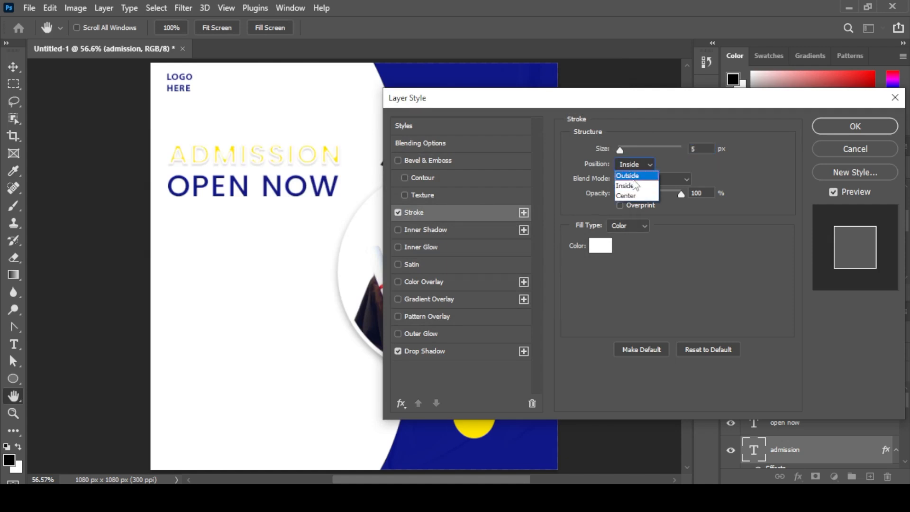
pyautogui.click(632, 175)
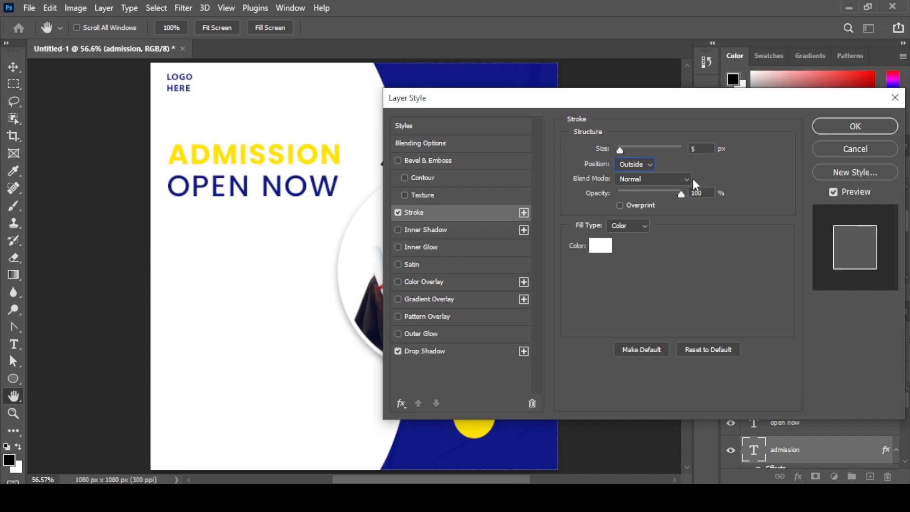
pyautogui.click(839, 127)
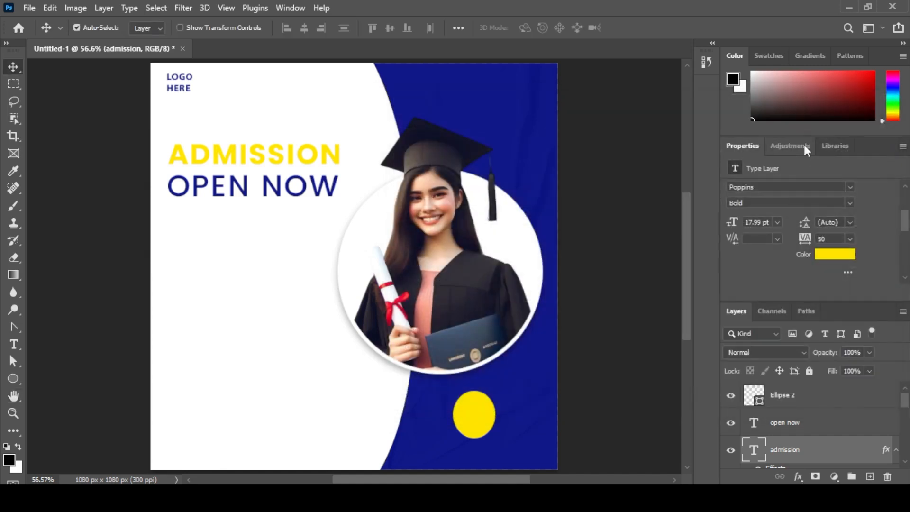
pyautogui.click(615, 169)
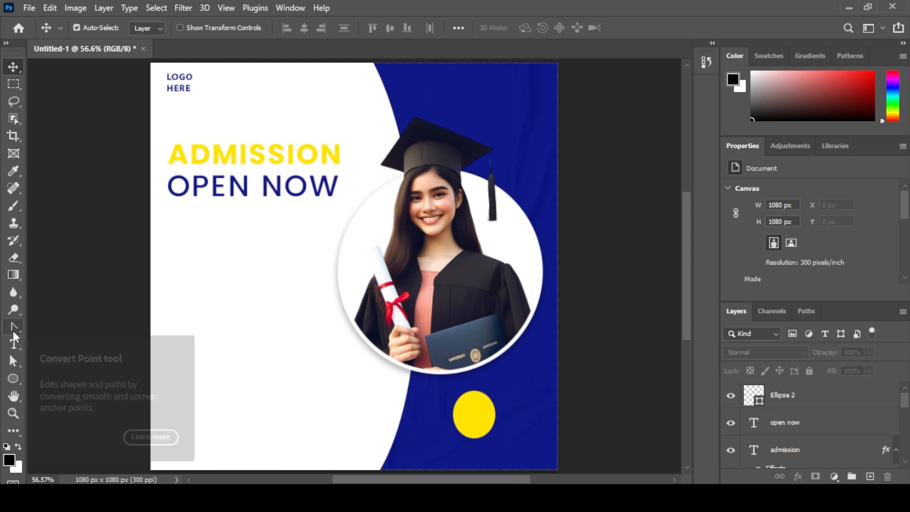
# Step: Duplicate the OPEN NOW text, change the copy to "2025", and place it directly below, aligned with the logo text's left edge
pyautogui.moveTo(182, 189); pyautogui.dragTo(194, 247)
pyautogui.doubleClick(196, 243)
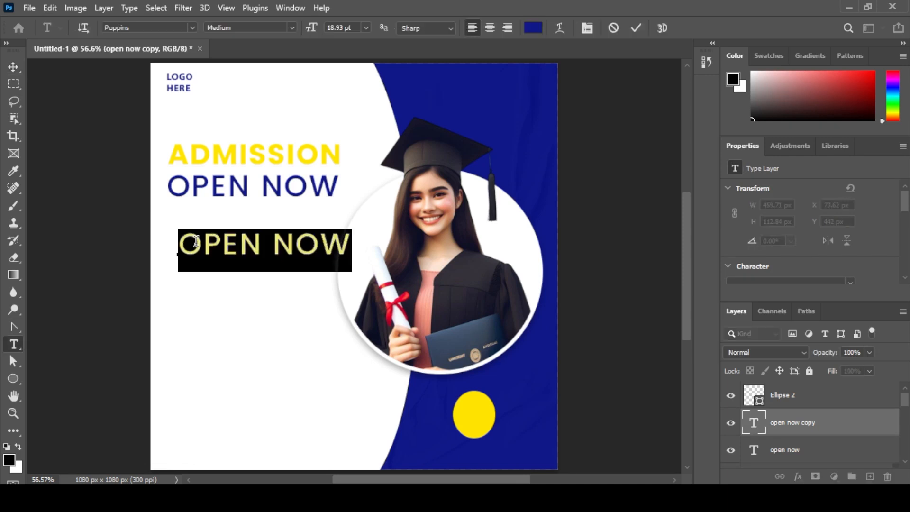
pyautogui.write('2025')
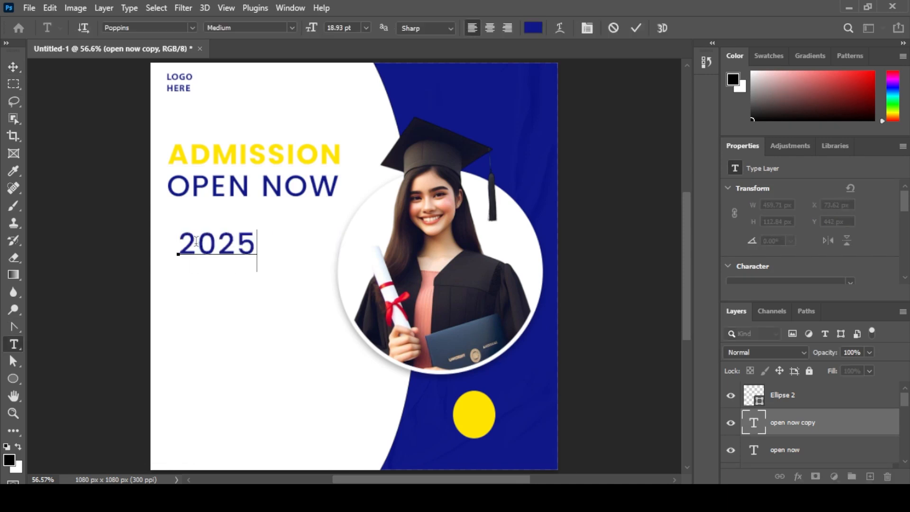
pyautogui.click(13, 67)
pyautogui.moveTo(227, 245); pyautogui.dragTo(219, 221)
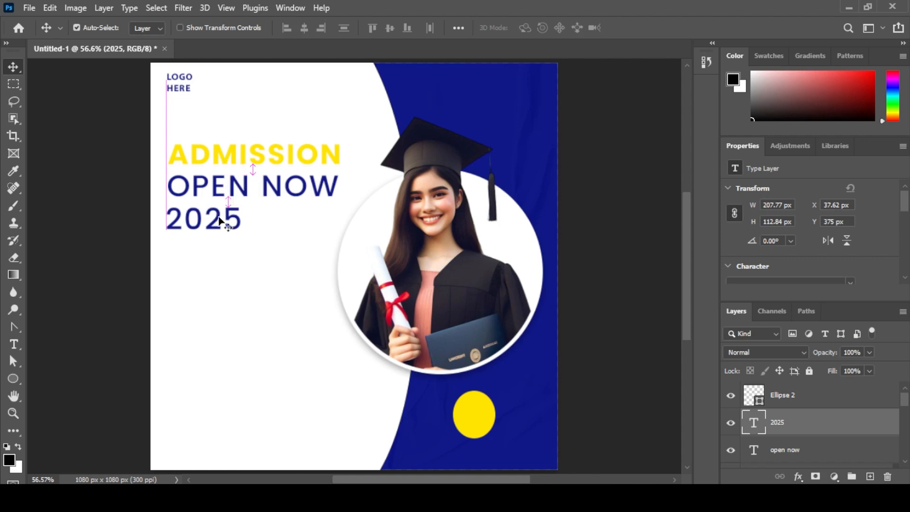
# Step: Set the 2025 text's font weight to Bold and nudge it so its left edge lines up with the headline above
pyautogui.scroll(-2, 860, 223)
pyautogui.click(845, 254)
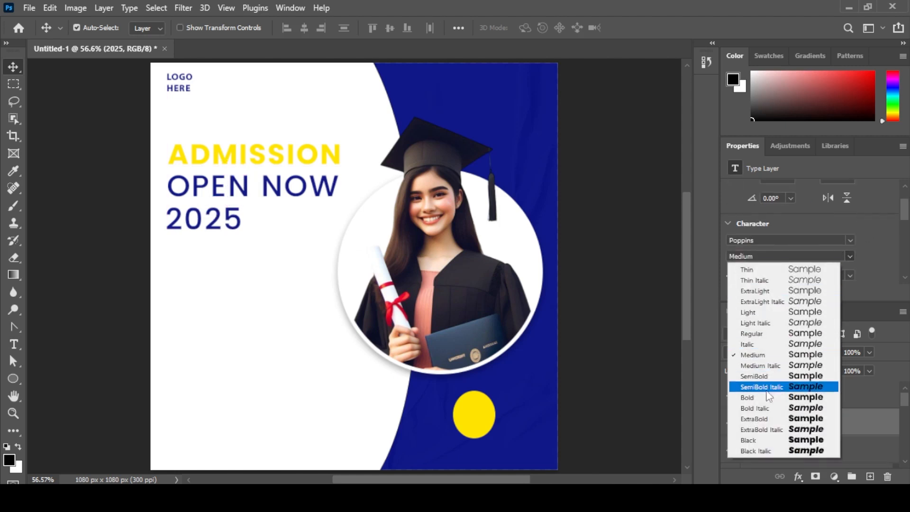
pyautogui.click(805, 397)
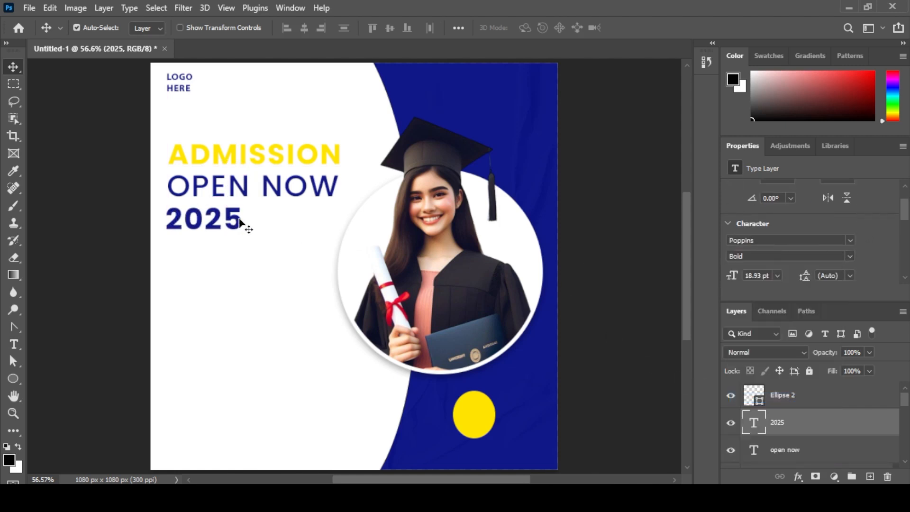
pyautogui.moveTo(238, 220); pyautogui.dragTo(242, 221)
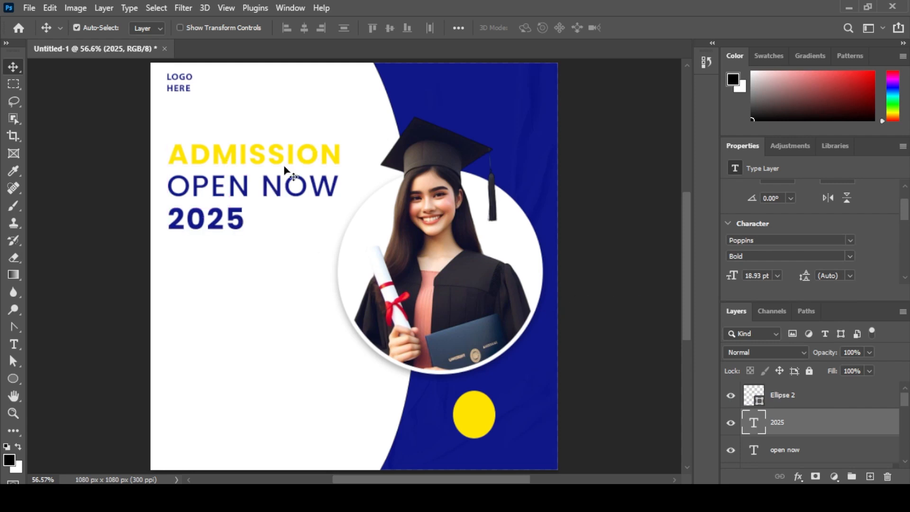
pyautogui.click(232, 190)
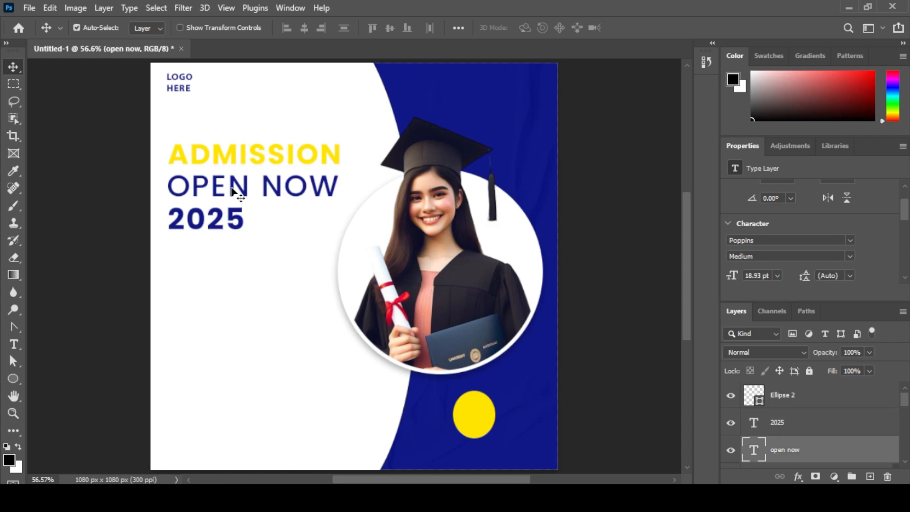
# Step: Set the OPEN NOW text's font weight to SemiBold and deselect it
pyautogui.click(849, 256)
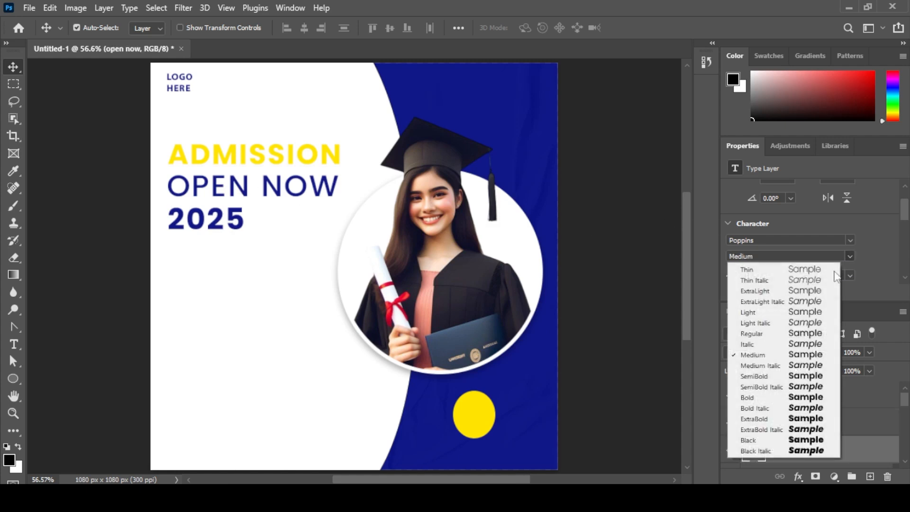
pyautogui.click(771, 377)
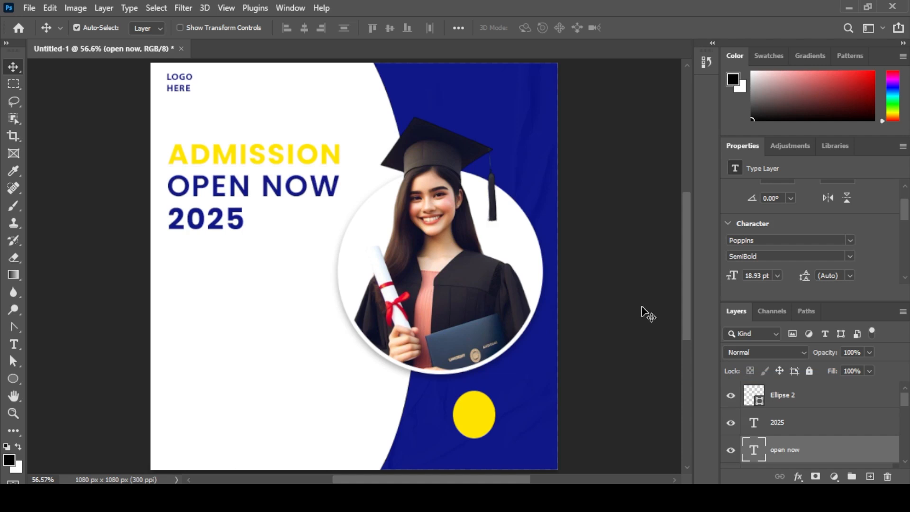
pyautogui.click(647, 314)
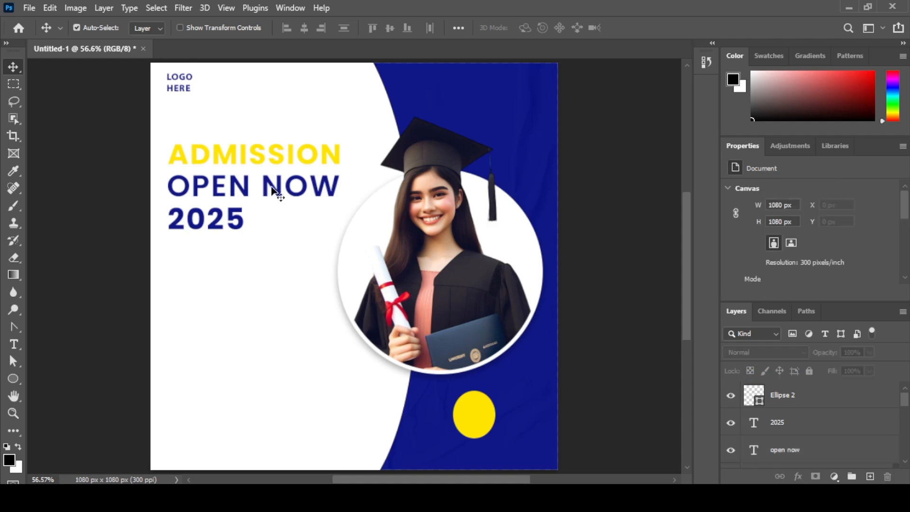
# Step: Nudge the OPEN NOW text up closer to ADMISSION, and nudge the 2025 text slightly up and to the right
pyautogui.click(268, 186)
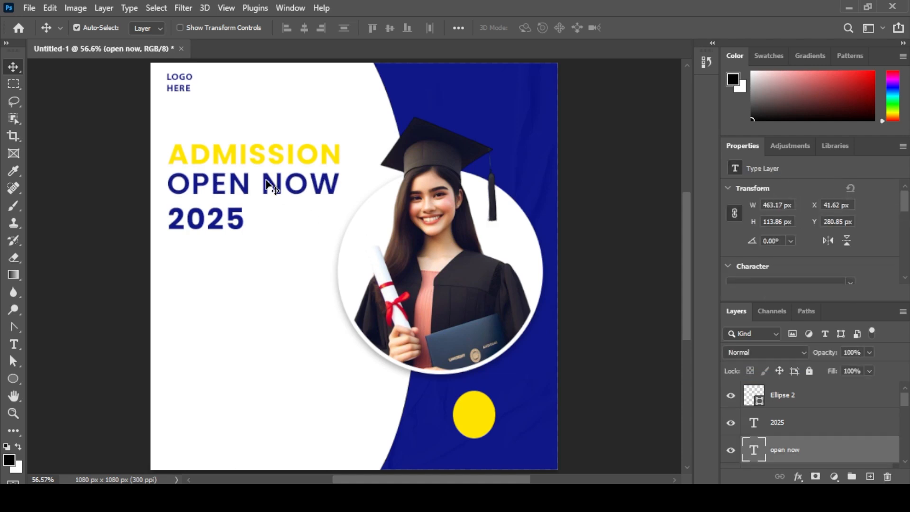
pyautogui.click(220, 222)
pyautogui.press('Up')
pyautogui.press('Up')
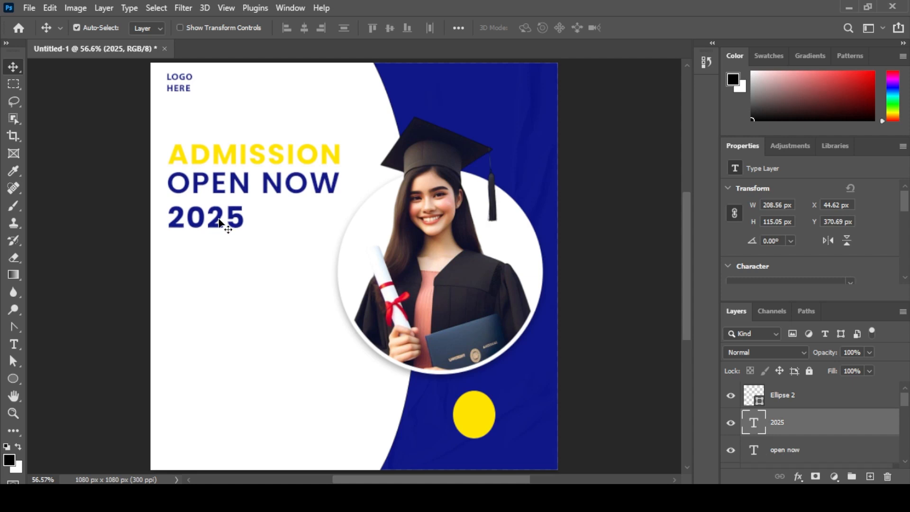
pyautogui.press('Right')
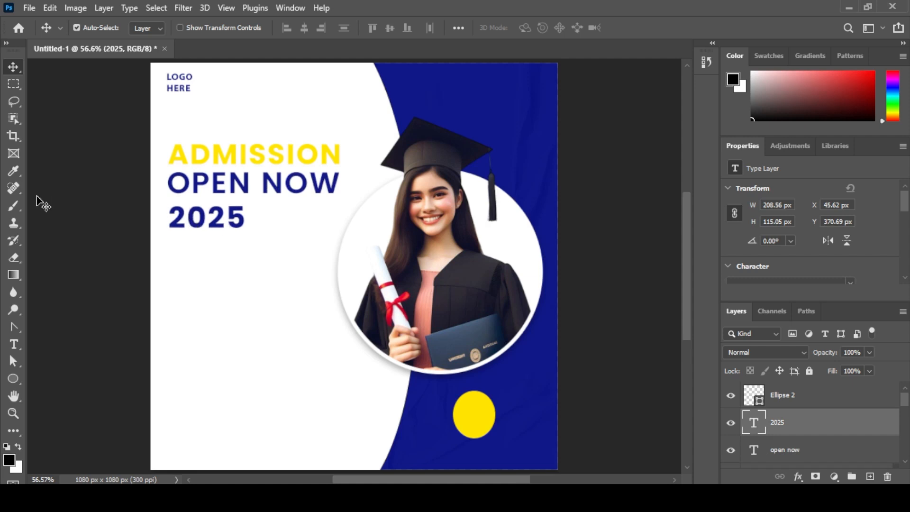
# Step: Draw a narrow vertical rectangle about 16 x 222 px at the poster's left edge beside the headline and fill it with navy
pyautogui.click(13, 378)
pyautogui.click(71, 379)
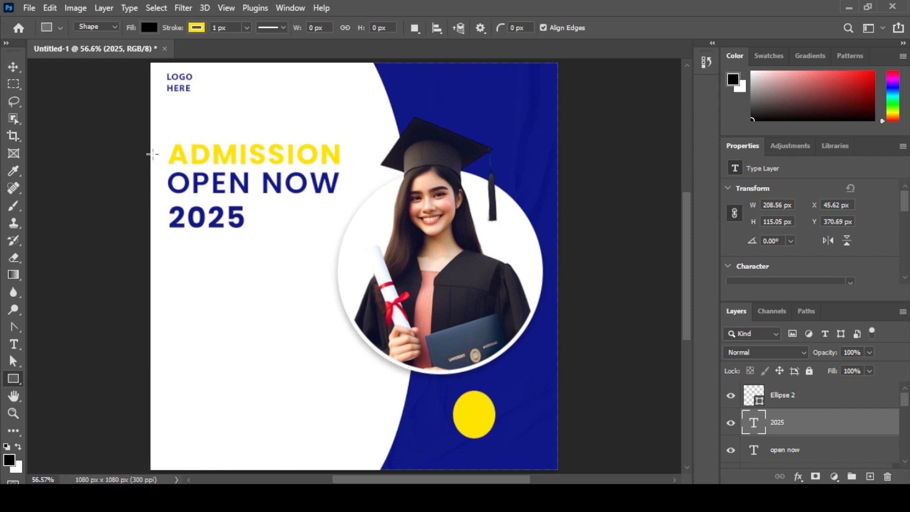
pyautogui.moveTo(151, 144); pyautogui.dragTo(156, 226)
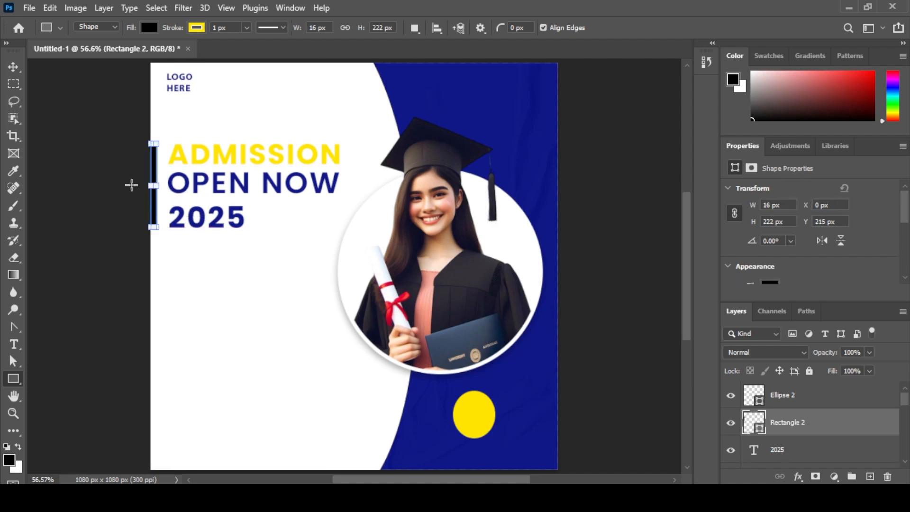
pyautogui.click(153, 29)
pyautogui.click(101, 98)
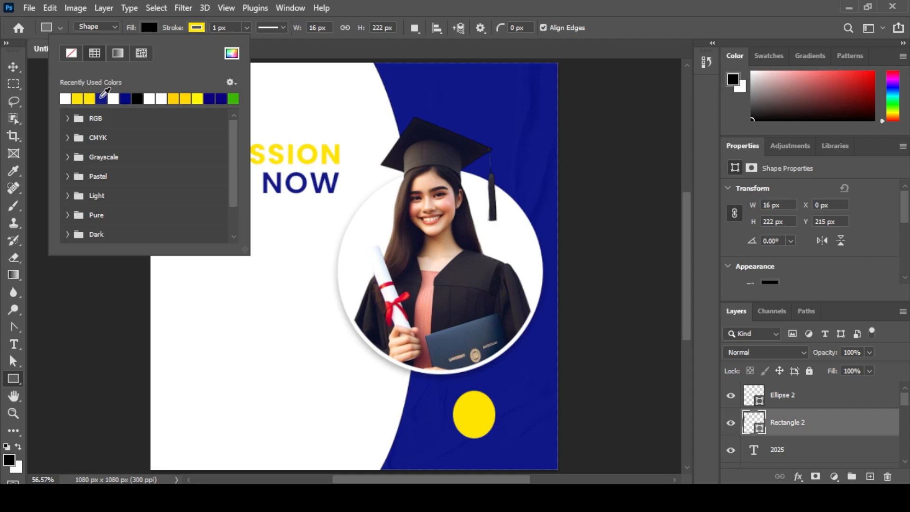
pyautogui.click(13, 66)
pyautogui.click(47, 150)
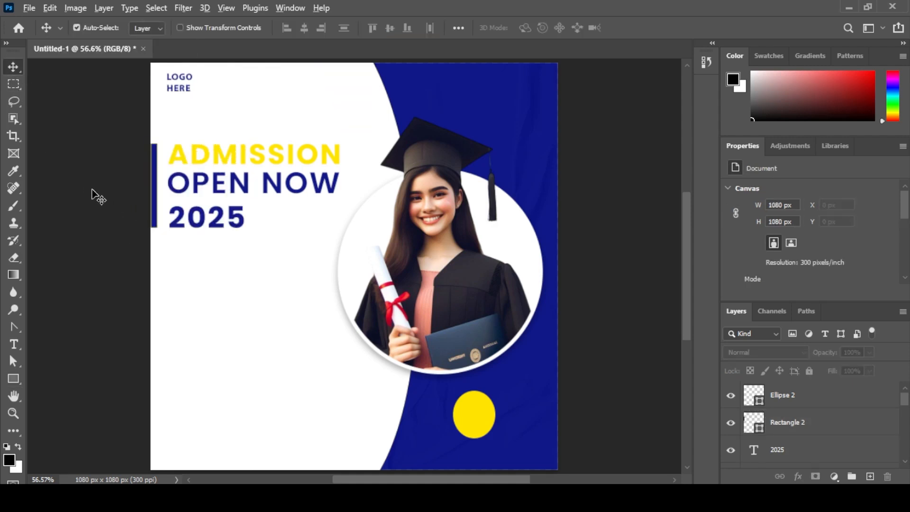
# Step: Remove the yellow stroke from the navy bar beside the headline
pyautogui.scroll(7, 93, 195)
pyautogui.click(212, 189)
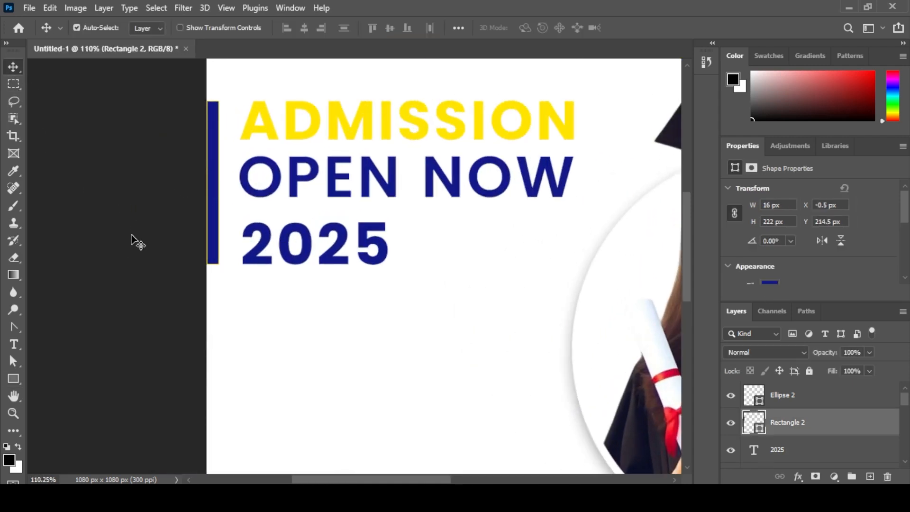
pyautogui.click(13, 379)
pyautogui.click(197, 28)
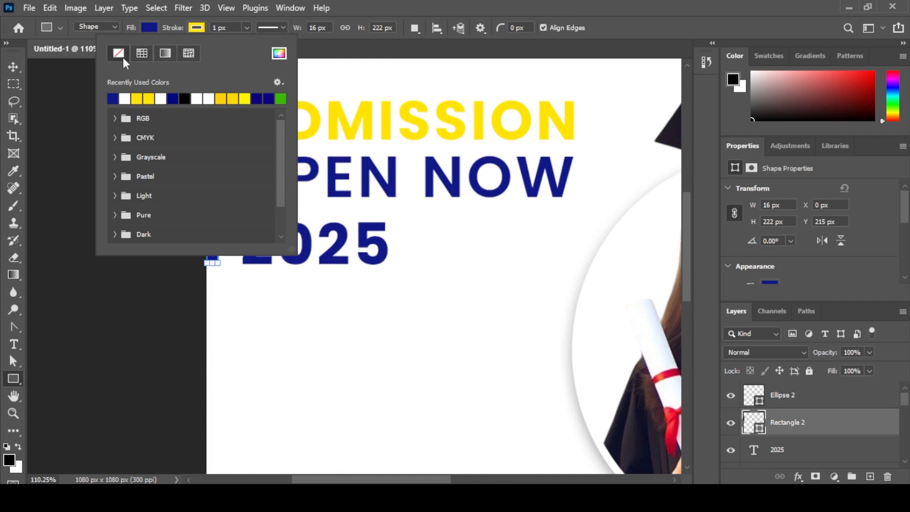
pyautogui.click(14, 66)
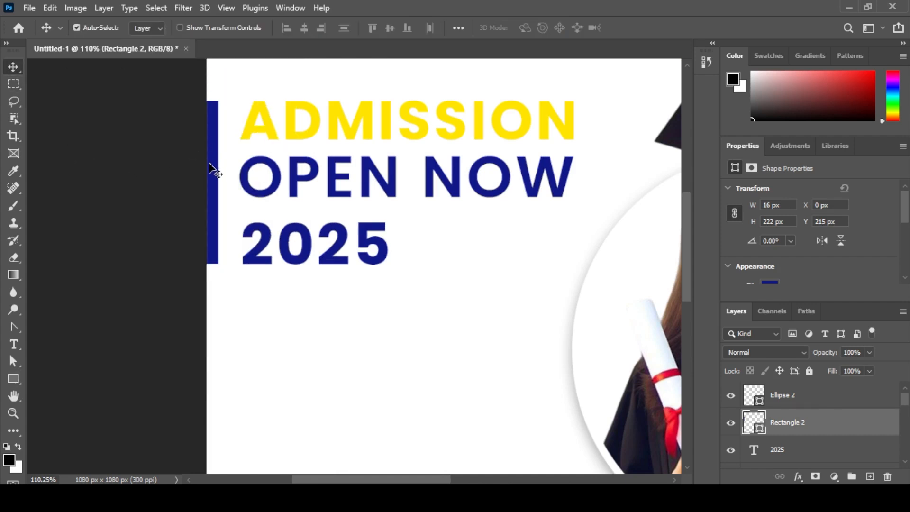
# Step: Free-transform the navy bar to lengthen it slightly and extend its outer side past the poster's left edge, and deselect it
pyautogui.hotkey('ctrl', 't')
pyautogui.moveTo(212, 264); pyautogui.dragTo(213, 264)
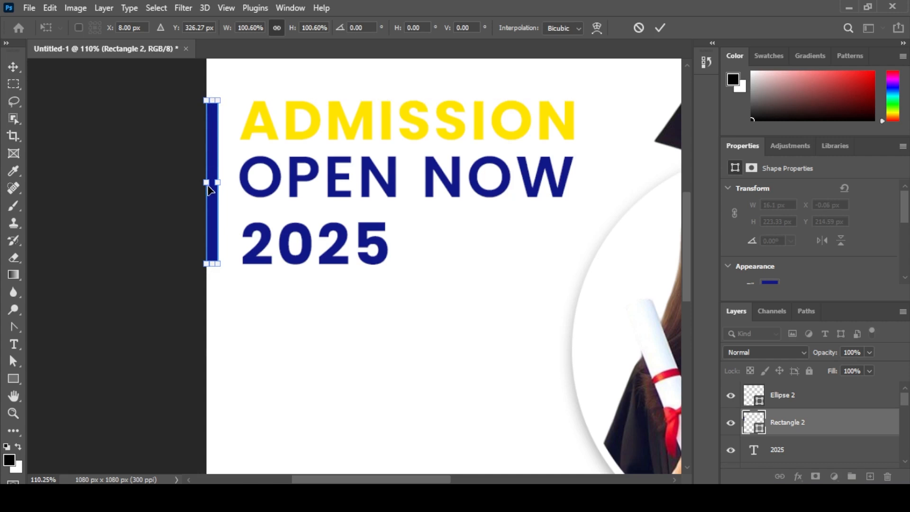
pyautogui.moveTo(207, 182); pyautogui.dragTo(196, 183)
pyautogui.press('shift')
pyautogui.press('Return')
pyautogui.scroll(-5, 110, 204)
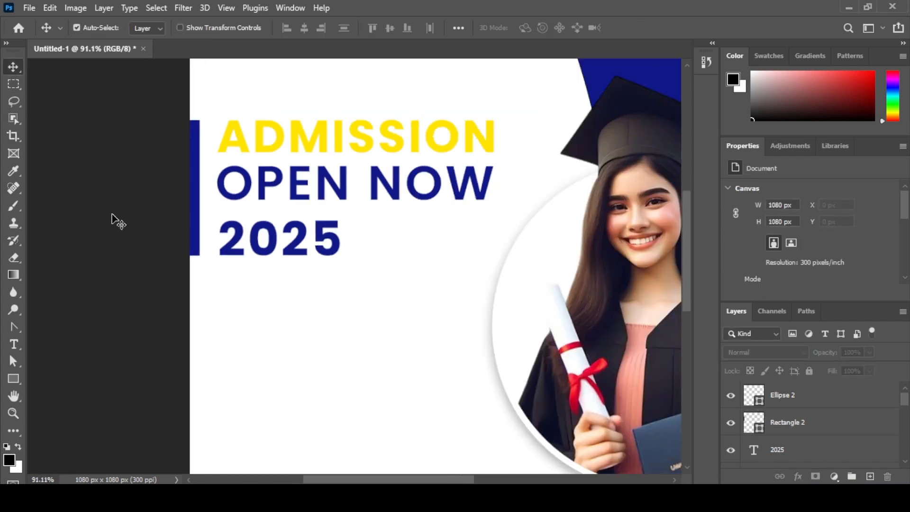
pyautogui.click(170, 214)
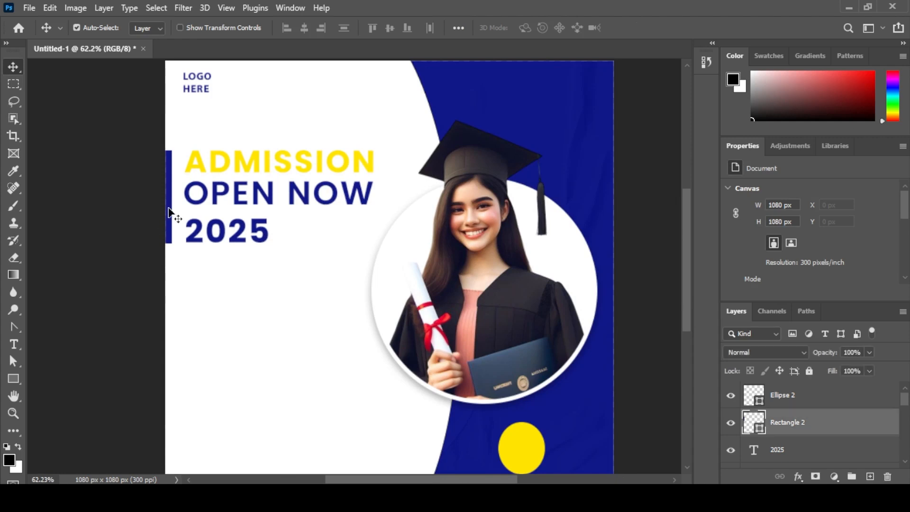
pyautogui.click(137, 213)
pyautogui.hotkey('ctrl', '-')
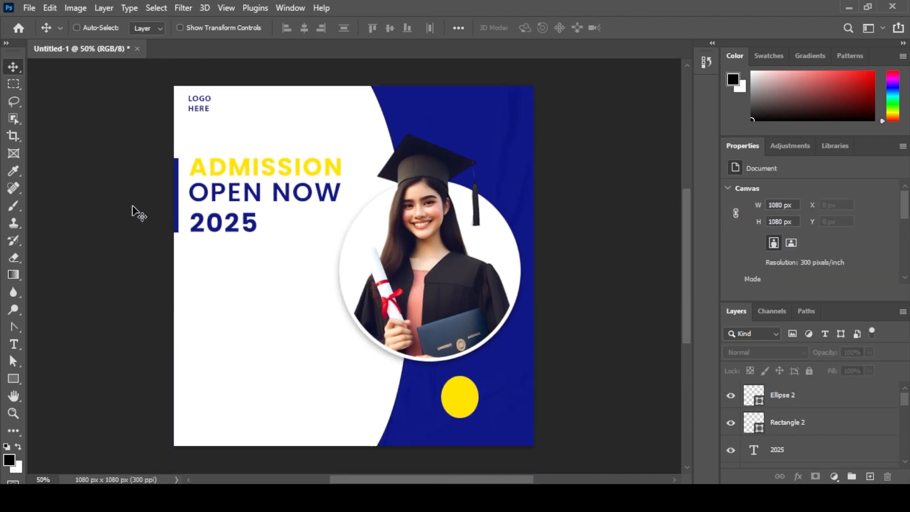
pyautogui.scroll(1, 137, 213)
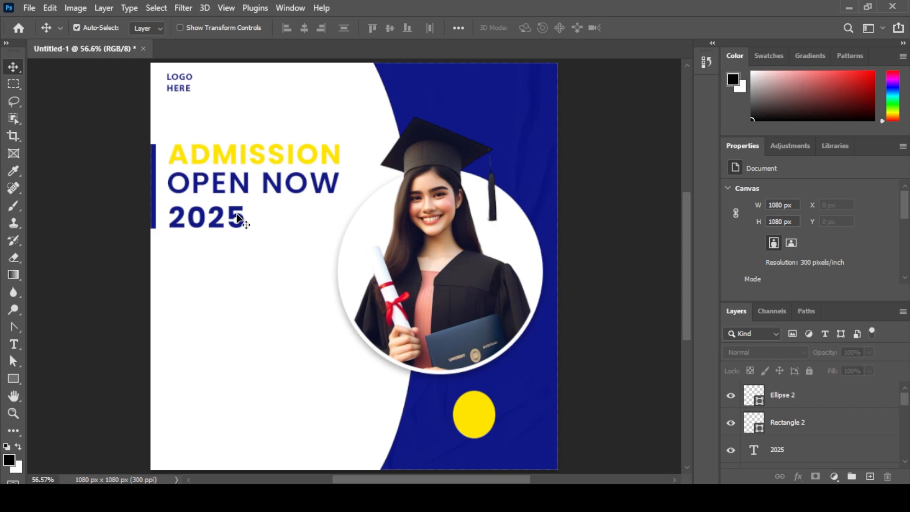
# Step: Set the OPEN NOW text's color to black (000000), leaving no layer selected
pyautogui.click(247, 192)
pyautogui.scroll(-2, 844, 268)
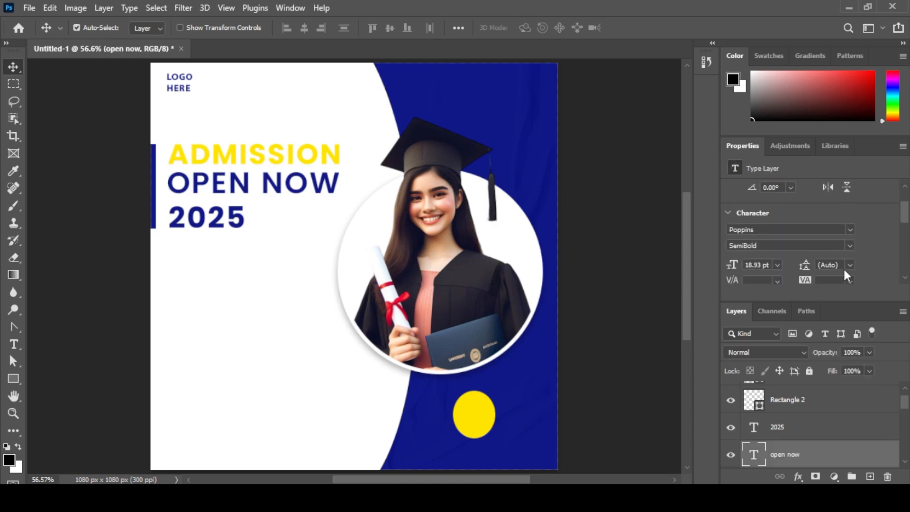
pyautogui.click(835, 255)
pyautogui.write('000000')
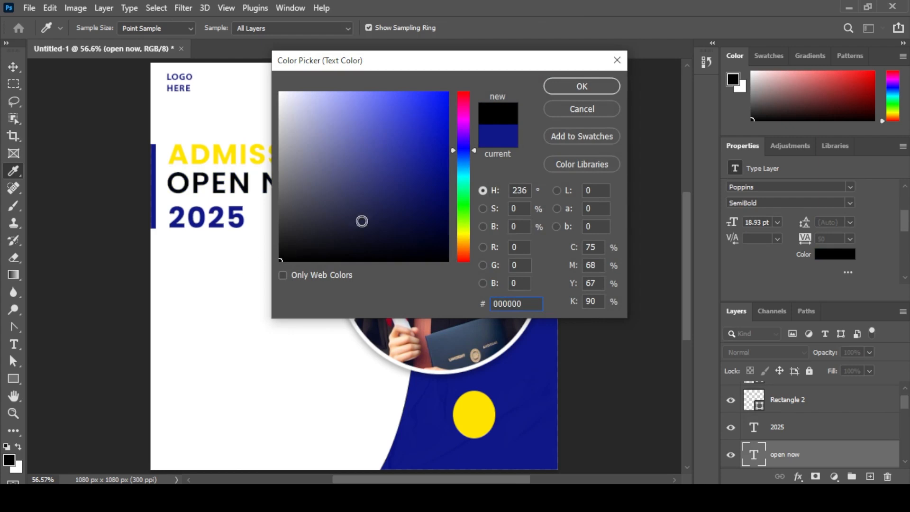
pyautogui.click(609, 86)
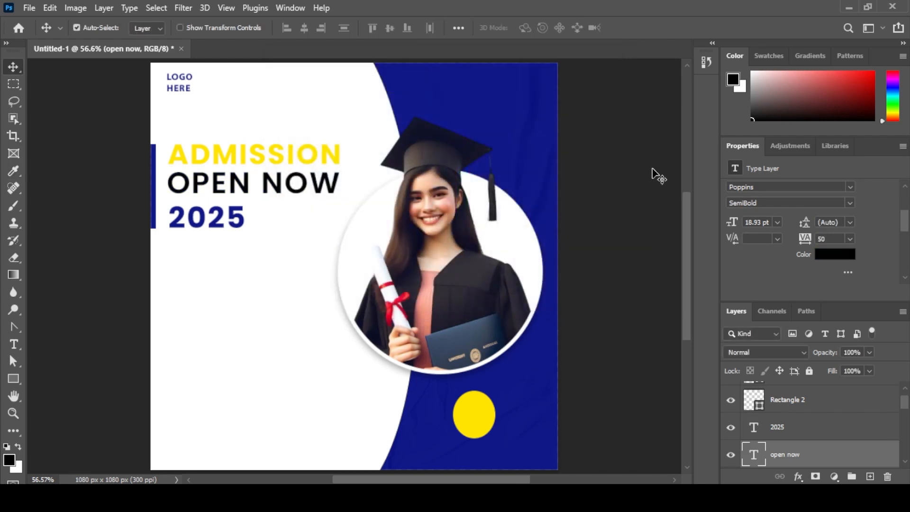
pyautogui.moveTo(235, 219)
pyautogui.mouseDown()
pyautogui.moveTo(276, 219)
pyautogui.moveTo(239, 218)
pyautogui.mouseUp()
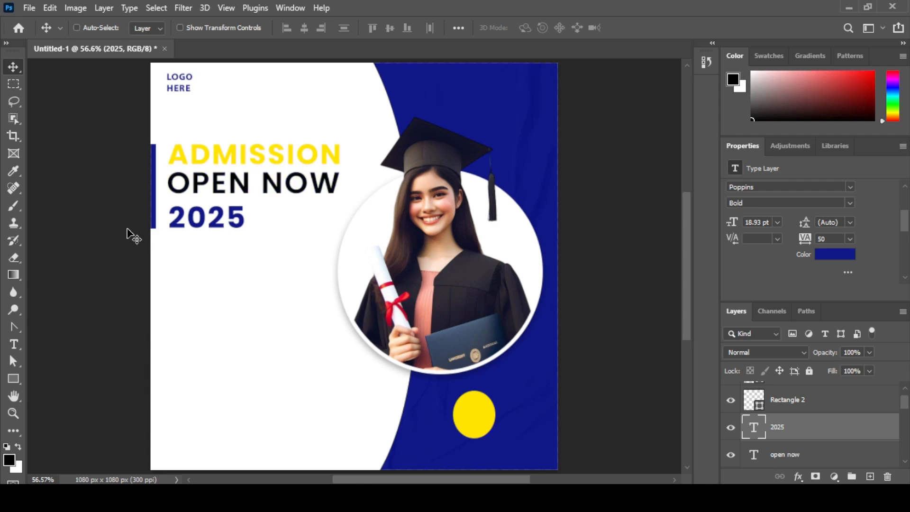
pyautogui.click(127, 233)
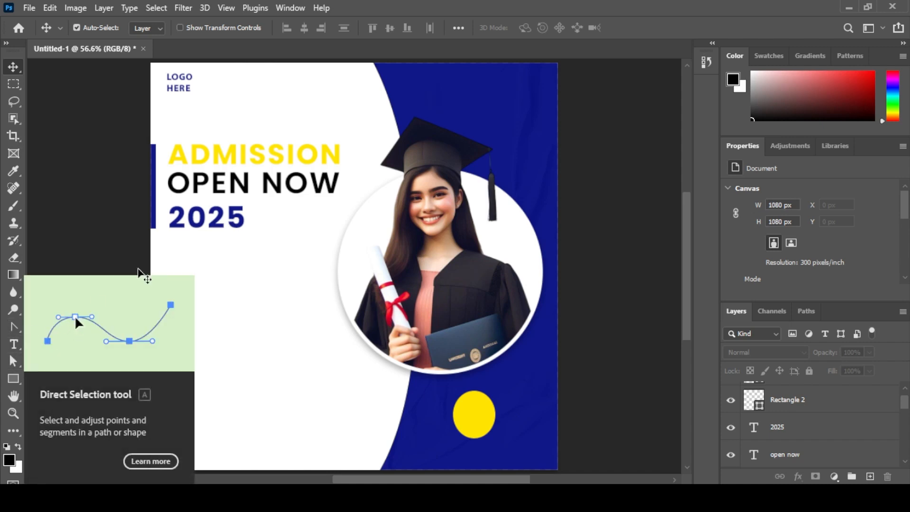
# Step: Duplicate the OPEN NOW text below 2025 and change the copy to "ONLINE REGISTRATION"
pyautogui.click(227, 204)
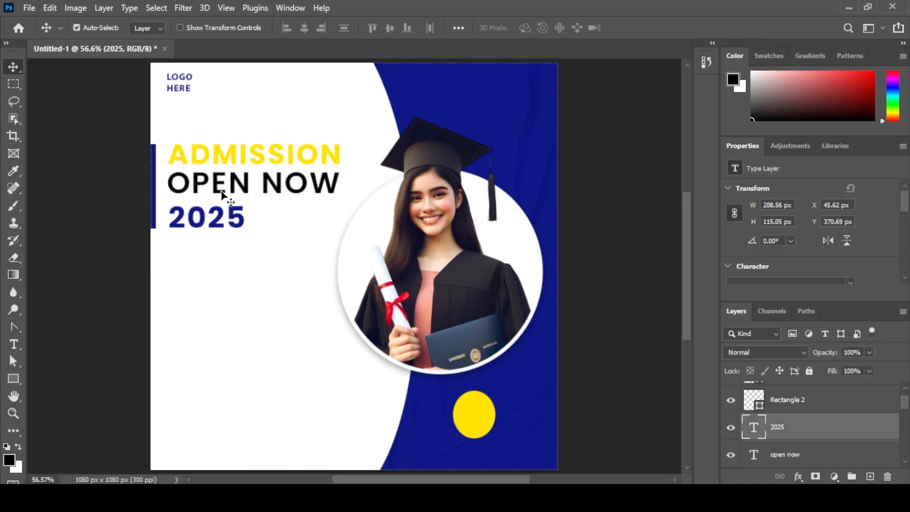
pyautogui.moveTo(229, 197); pyautogui.dragTo(214, 304)
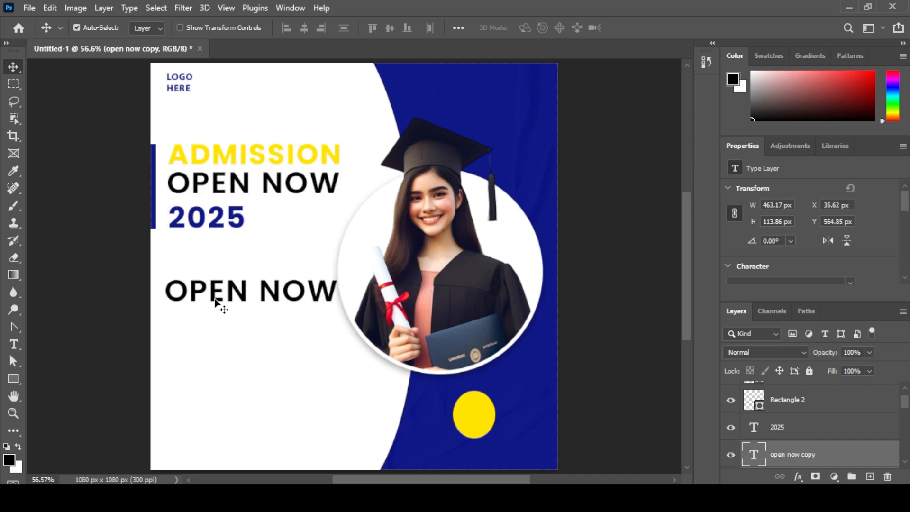
pyautogui.doubleClick(232, 290)
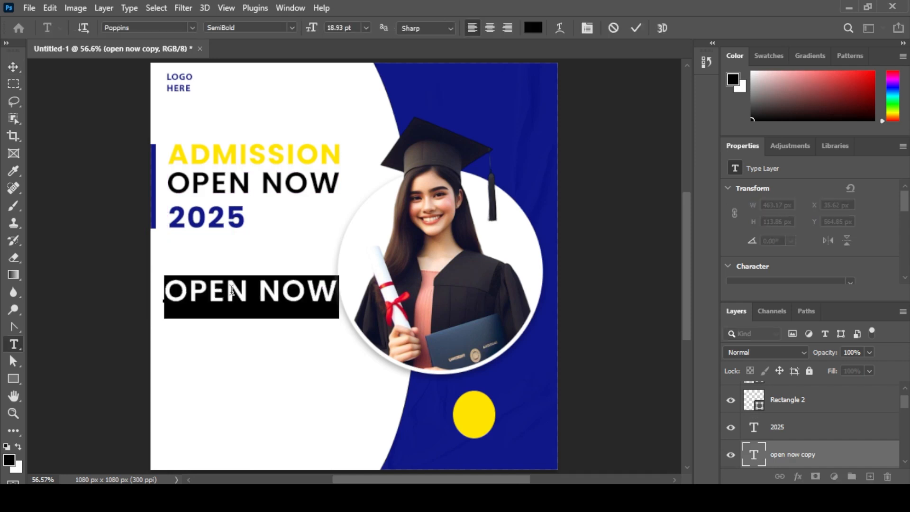
pyautogui.write('ONLIN')
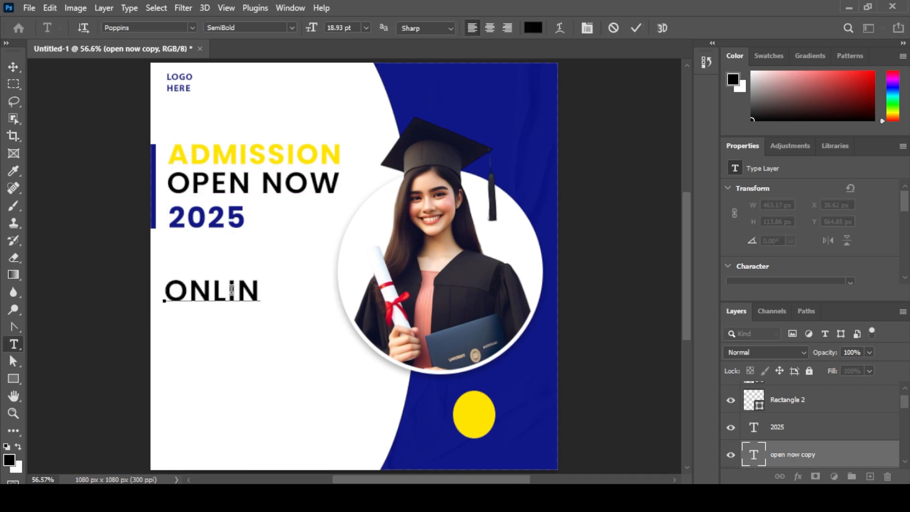
pyautogui.write('E RE')
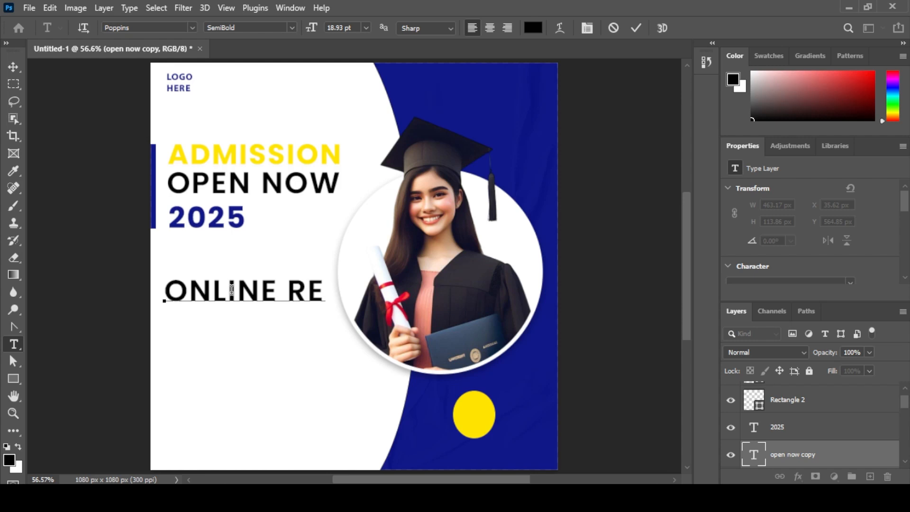
pyautogui.write('GISTRATION')
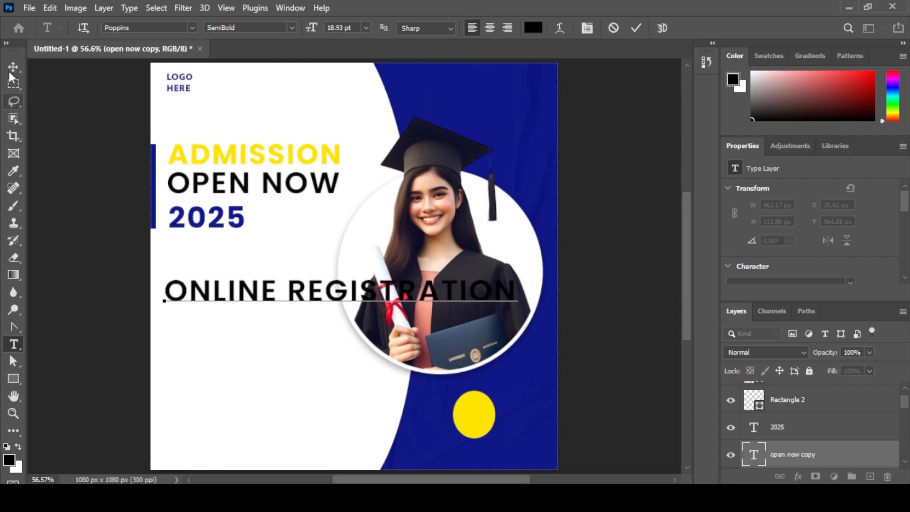
pyautogui.hotkey('ctrl', 'Return')
pyautogui.press('v')
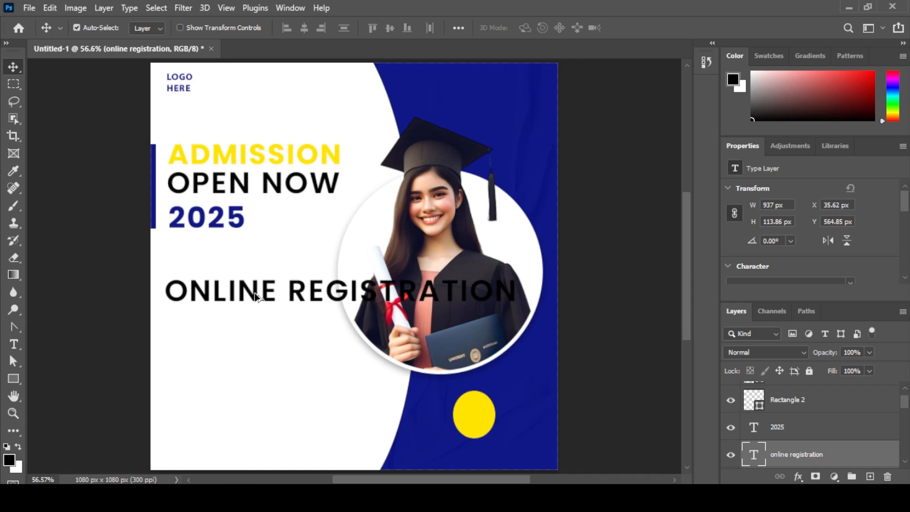
# Step: Set the ONLINE REGISTRATION text to Medium weight at 7 pt and move it up below 2025, aligned with its left edge
pyautogui.scroll(-2, 806, 251)
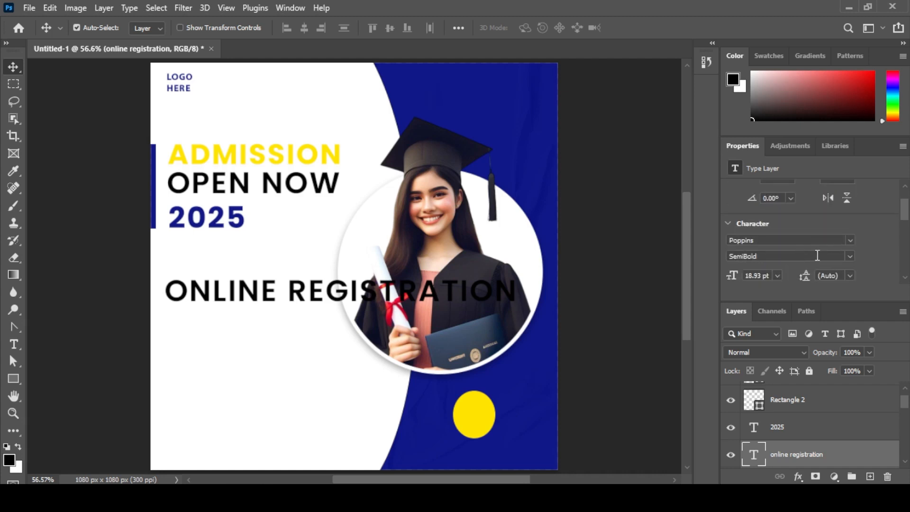
pyautogui.click(849, 256)
pyautogui.click(778, 359)
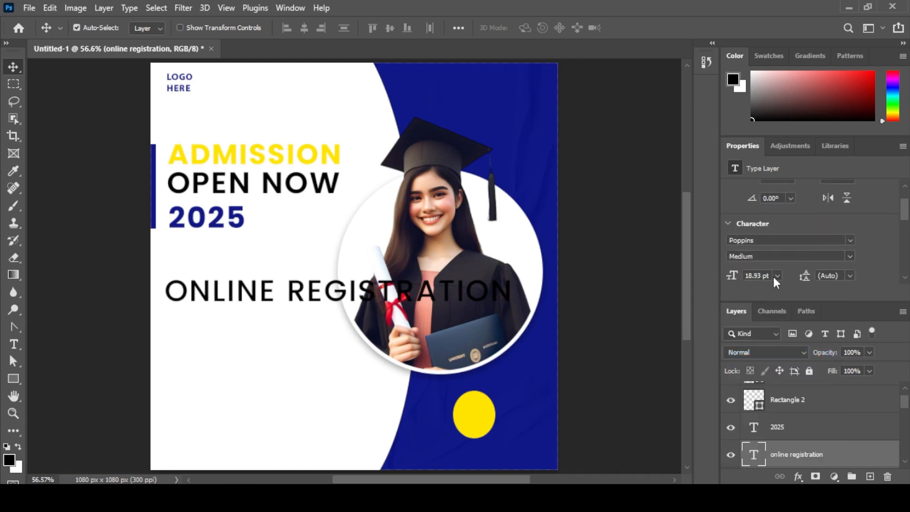
pyautogui.click(770, 275)
pyautogui.write('12')
pyautogui.press('Return')
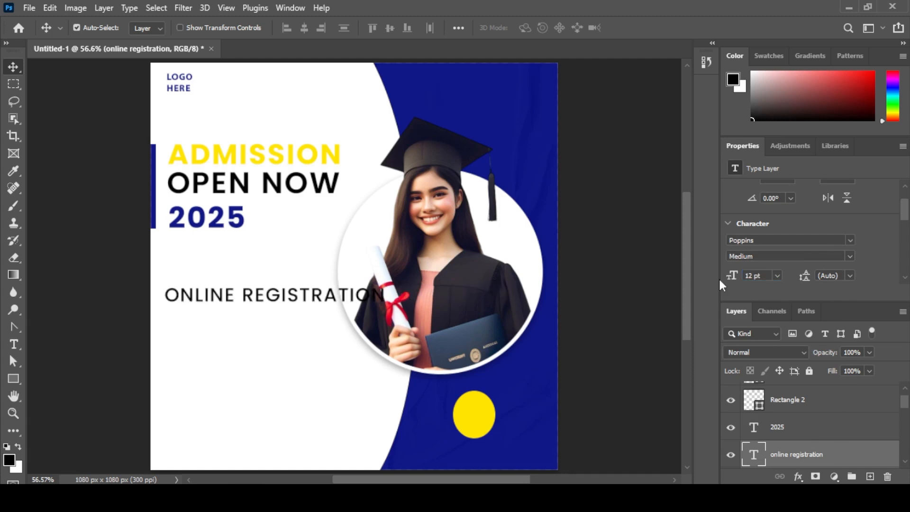
pyautogui.moveTo(733, 275); pyautogui.dragTo(704, 281)
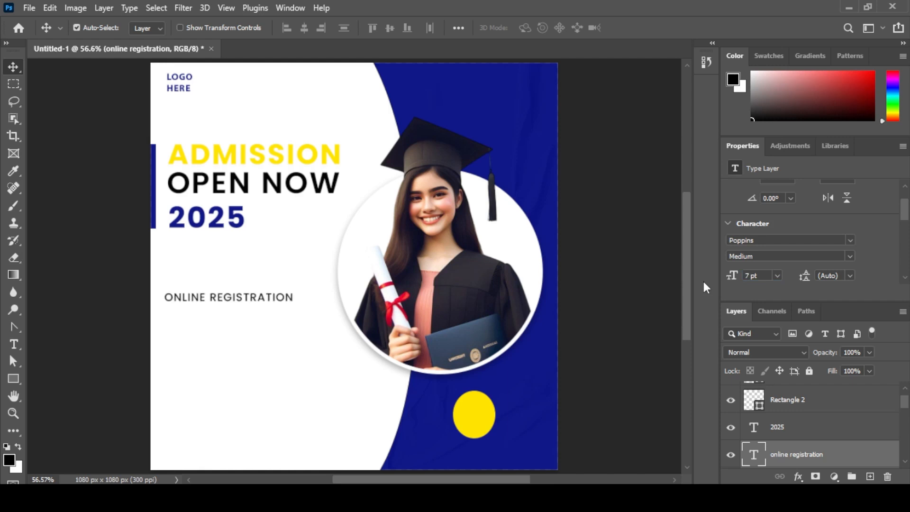
pyautogui.moveTo(250, 300); pyautogui.dragTo(253, 278)
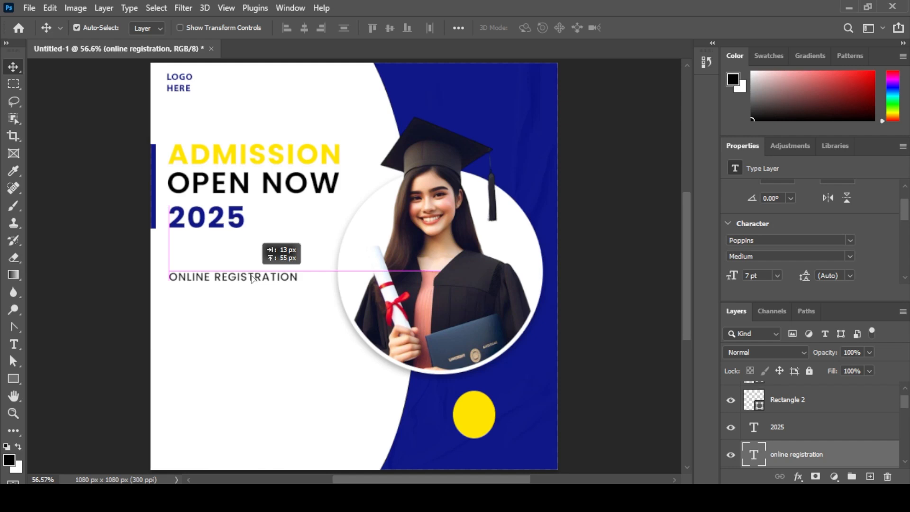
# Step: Duplicate the ONLINE REGISTRATION text directly below itself and change the copy to "FRIENDLY CONTACT PERSON"
pyautogui.moveTo(252, 278); pyautogui.dragTo(253, 294)
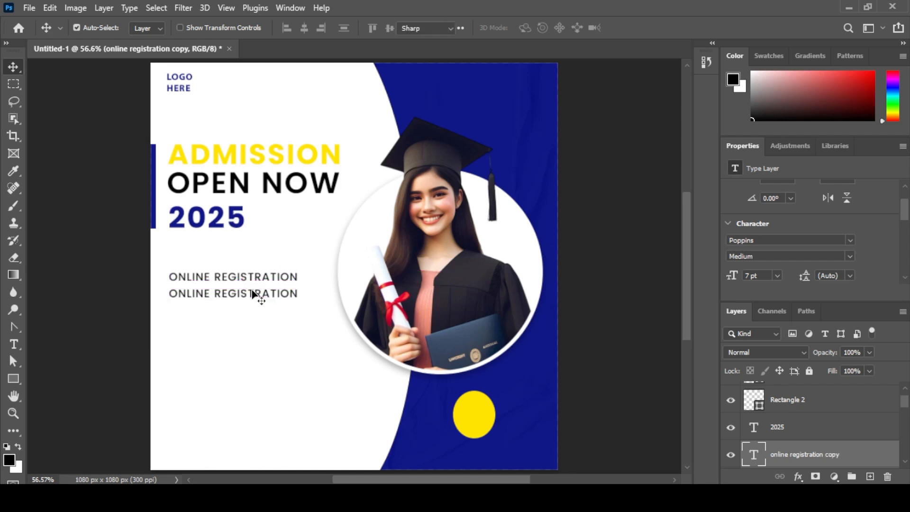
pyautogui.doubleClick(252, 294)
pyautogui.write('ER')
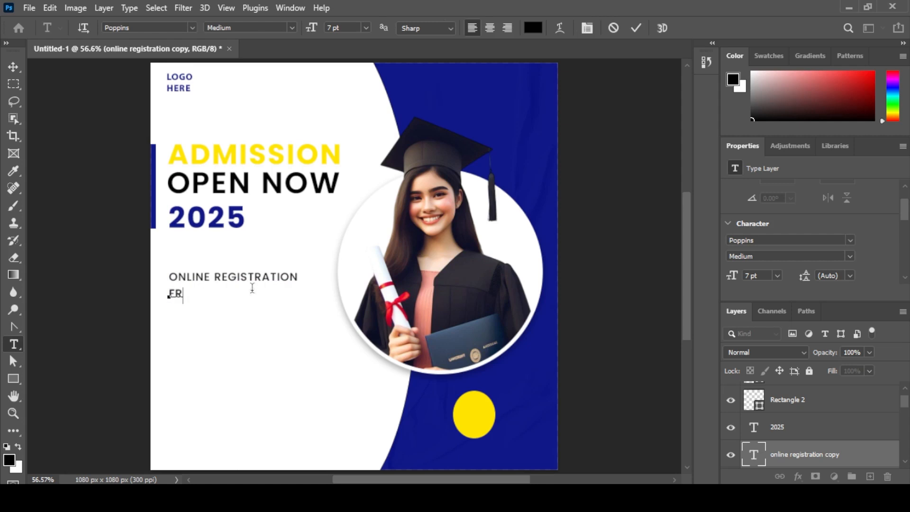
pyautogui.write('IENDLY CON')
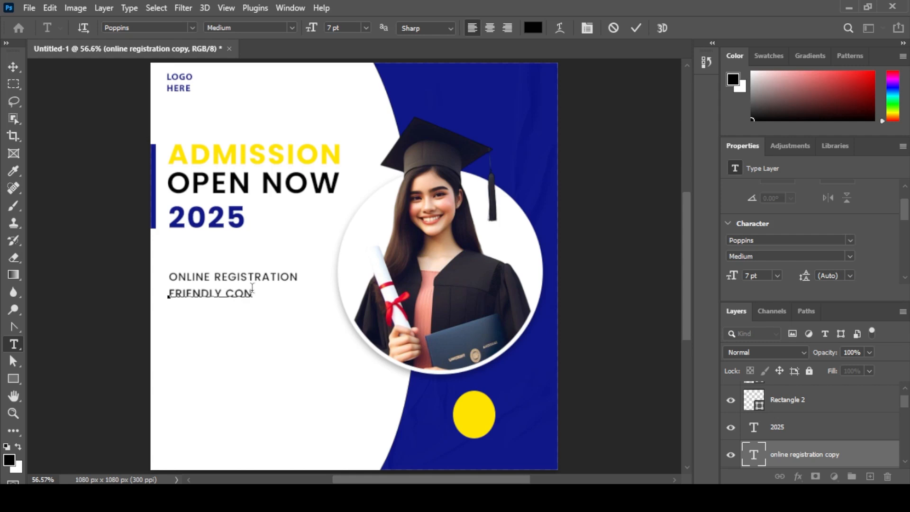
pyautogui.write('tact person')
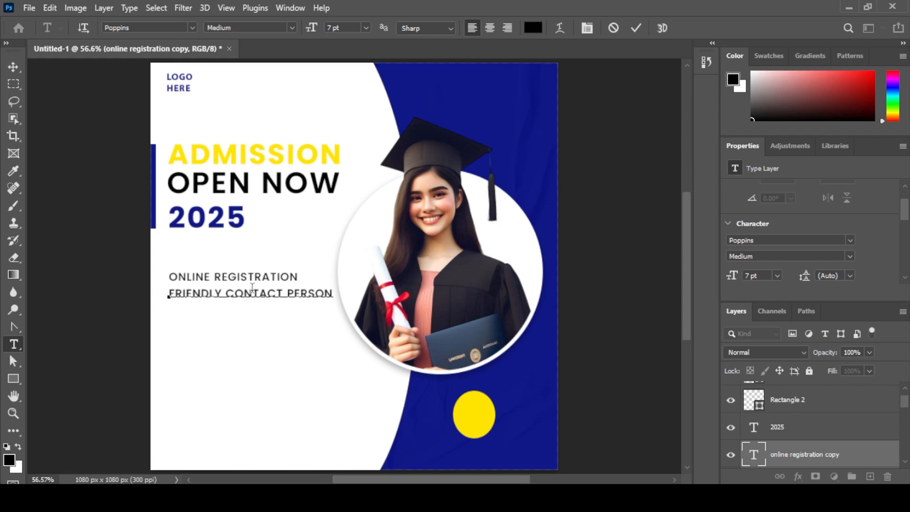
pyautogui.click(13, 66)
# Step: Duplicate the FRIENDLY CONTACT PERSON text one line below and change the copy to "CERTIFICATED TEACHER"
pyautogui.moveTo(258, 300); pyautogui.dragTo(255, 312)
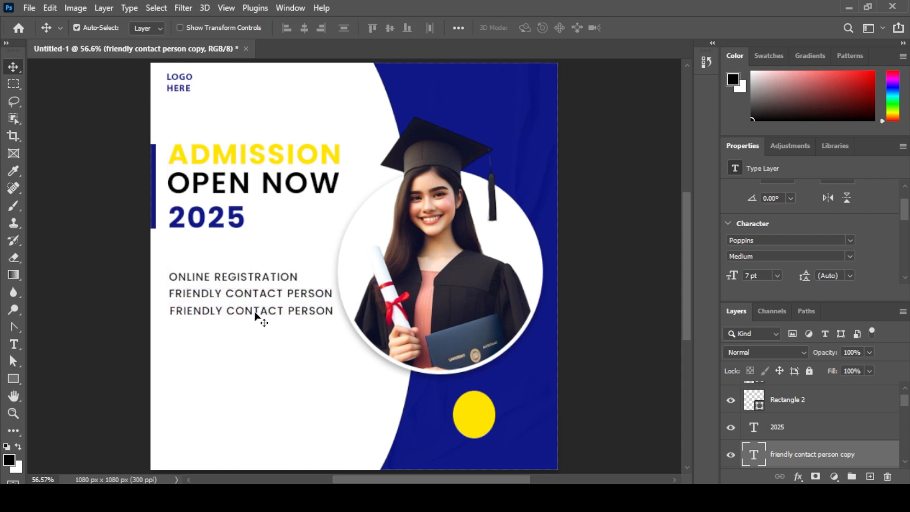
pyautogui.doubleClick(255, 312)
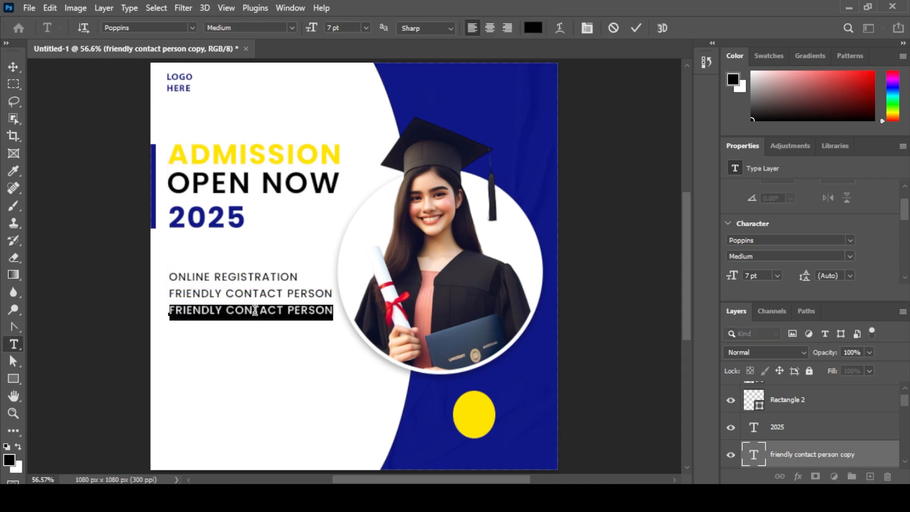
pyautogui.write('C')
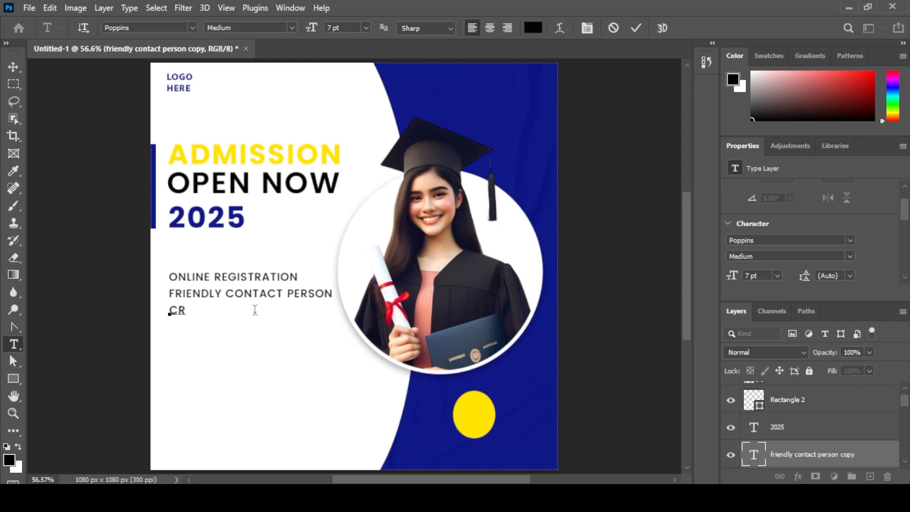
pyautogui.write('ERTIFICATED TEA')
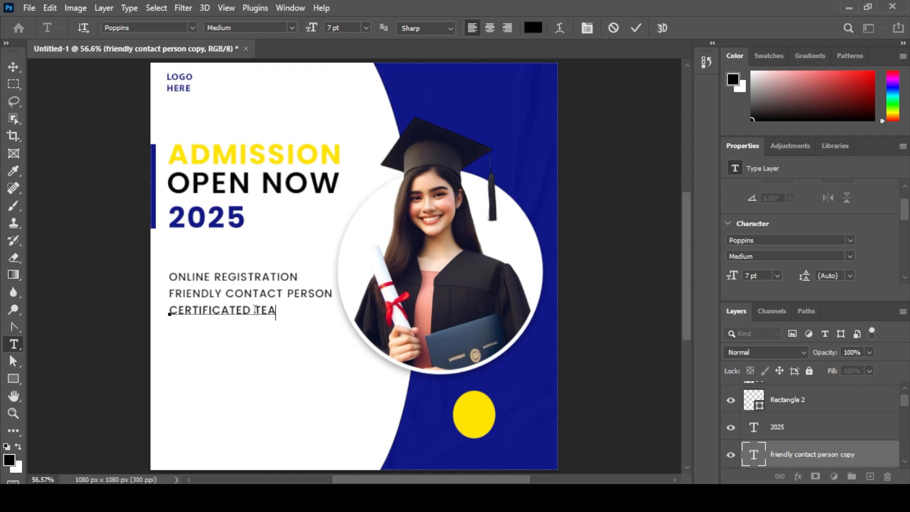
pyautogui.write('CHER')
pyautogui.click(13, 66)
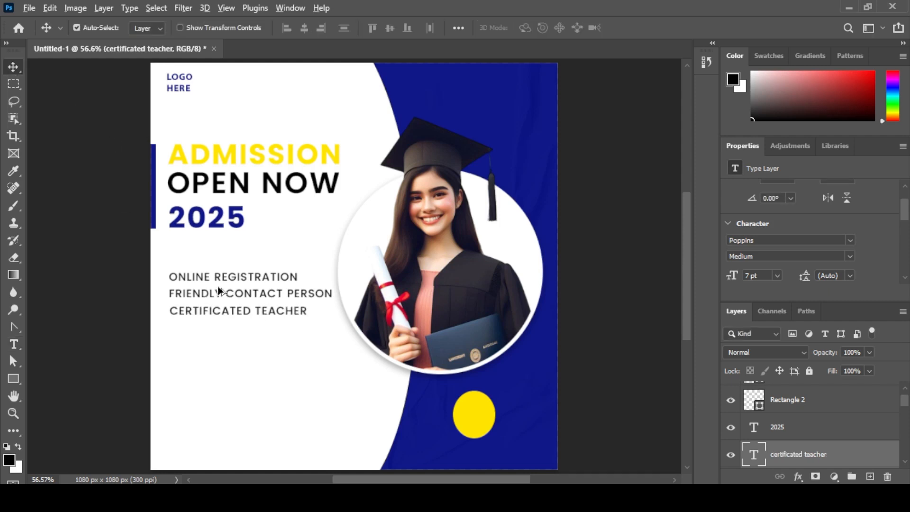
# Step: Duplicate the CERTIFICATED TEACHER text one line below, change the copy to "BEST EDUCATION" and leave no layer selected
pyautogui.moveTo(218, 313); pyautogui.dragTo(219, 330)
pyautogui.doubleClick(218, 326)
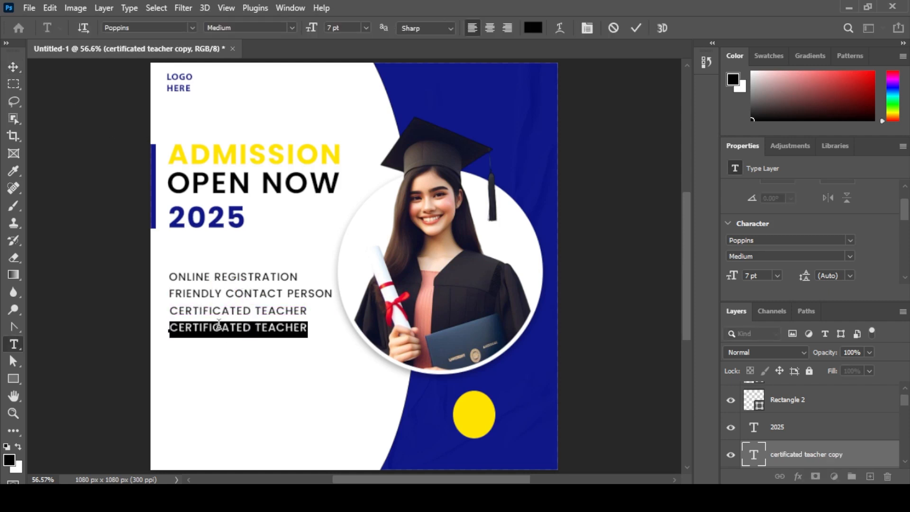
pyautogui.write('BEST')
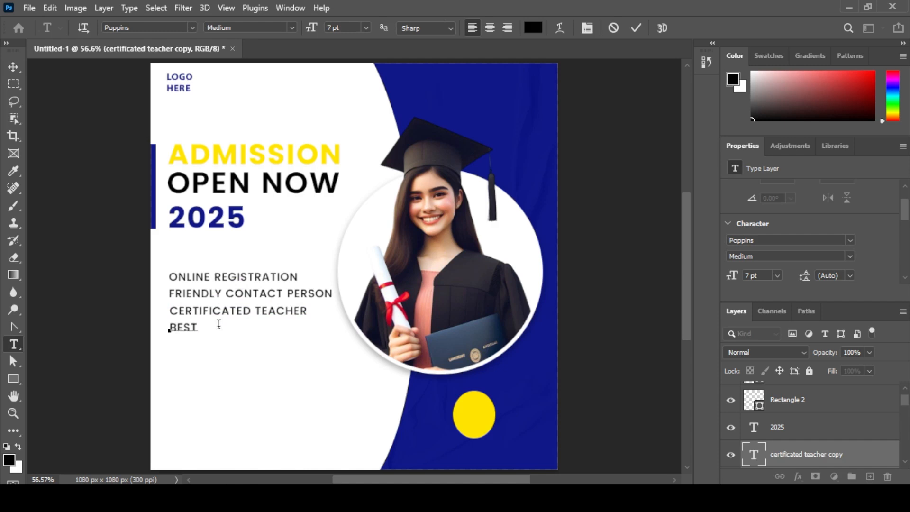
pyautogui.write(' EDUCATION')
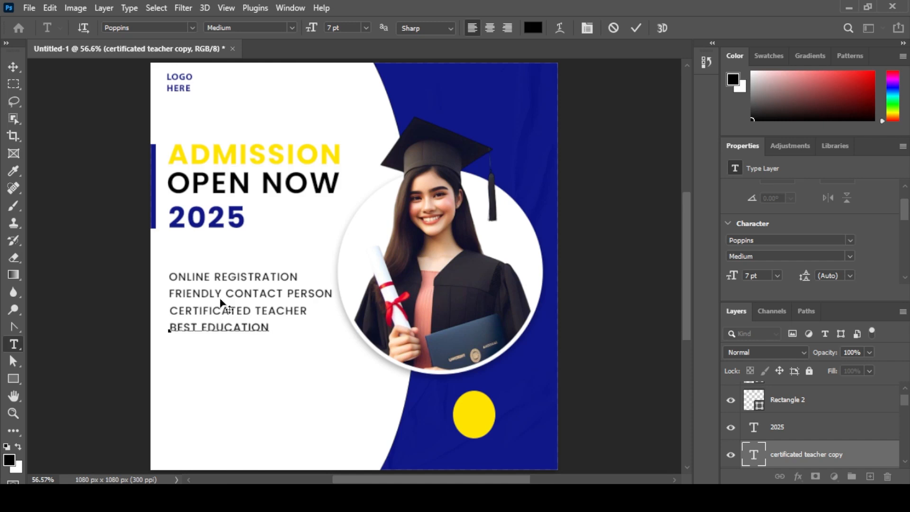
pyautogui.click(22, 71)
pyautogui.click(74, 188)
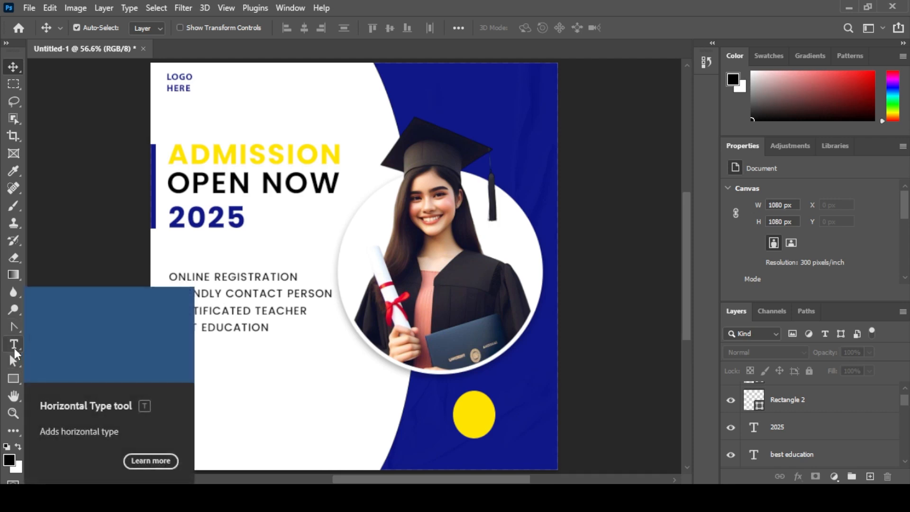
# Step: Draw a small triangle about 16 x 14 px to the left of ONLINE REGISTRATION, with a navy fill and no stroke
pyautogui.click(14, 379)
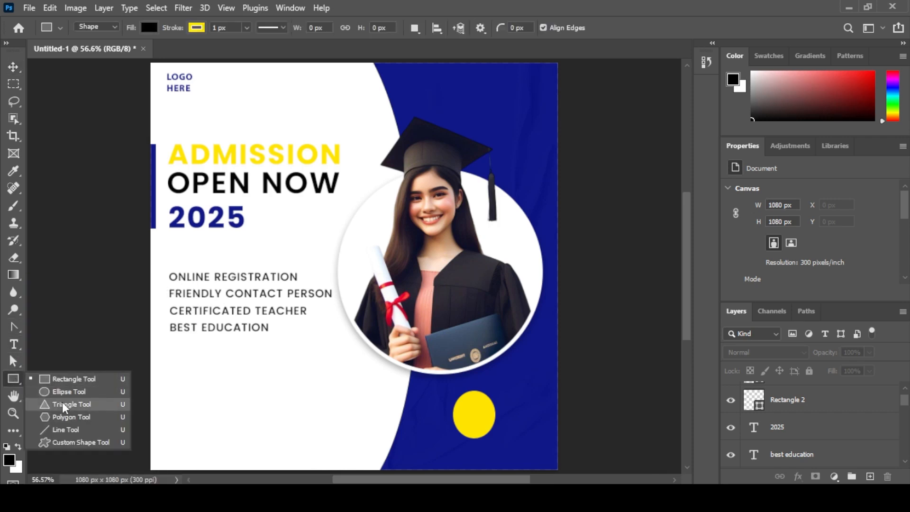
pyautogui.click(65, 408)
pyautogui.scroll(13, 152, 279)
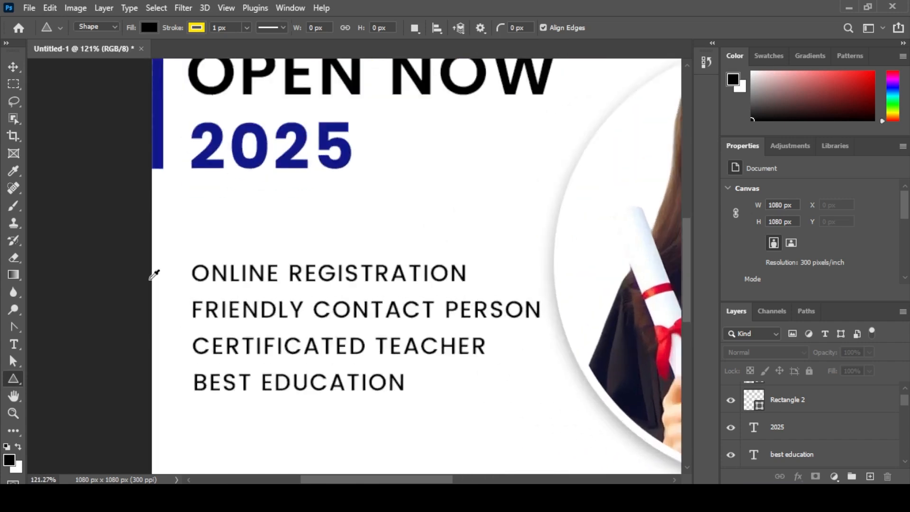
pyautogui.moveTo(172, 265); pyautogui.dragTo(185, 280)
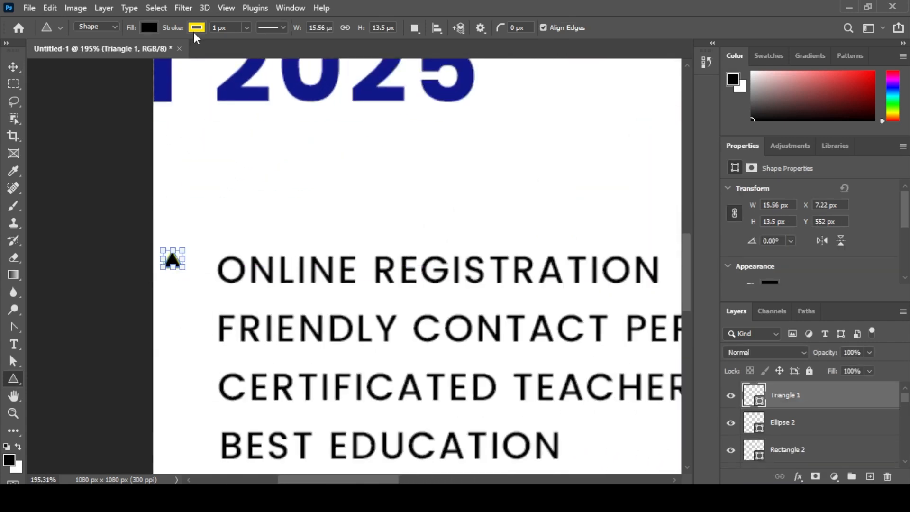
pyautogui.click(149, 28)
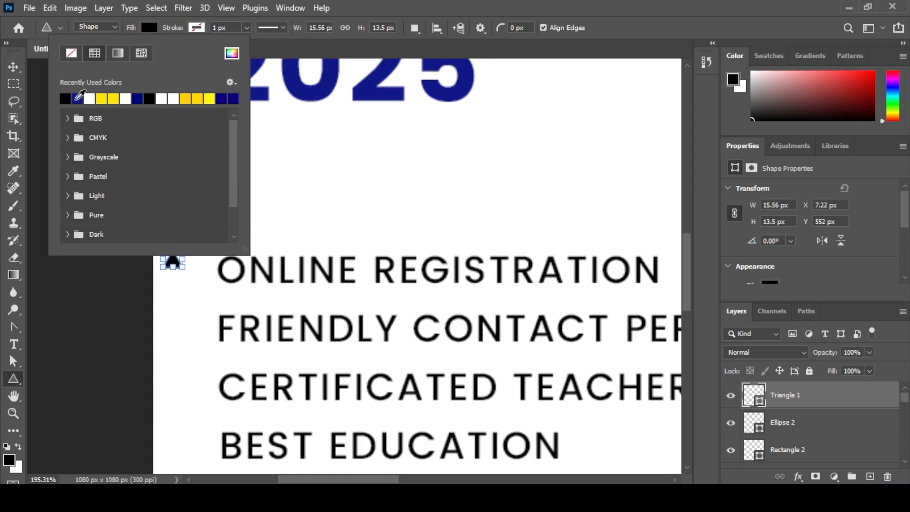
pyautogui.click(76, 99)
pyautogui.press('Return')
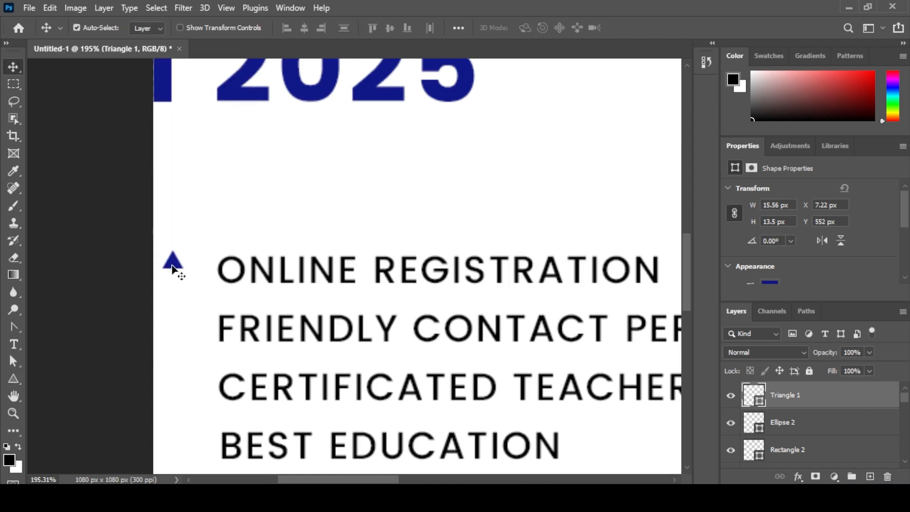
# Step: Rotate the triangle 90° to point right and place it directly before ONLINE REGISTRATION, vertically centred on that line
pyautogui.hotkey('ctrl', 't')
pyautogui.moveTo(201, 250); pyautogui.dragTo(187, 295)
pyautogui.press('v')
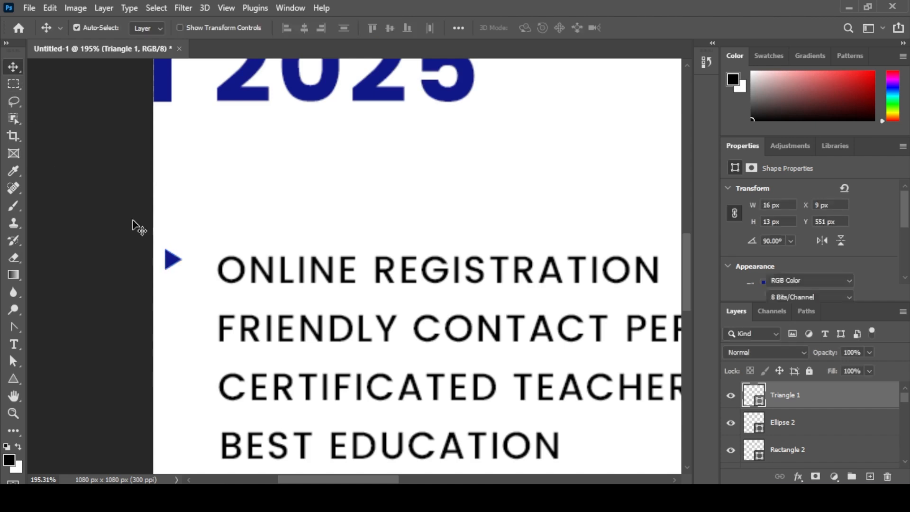
pyautogui.click(135, 226)
pyautogui.moveTo(175, 260); pyautogui.dragTo(198, 276)
pyautogui.press('Up')
pyautogui.press('Up')
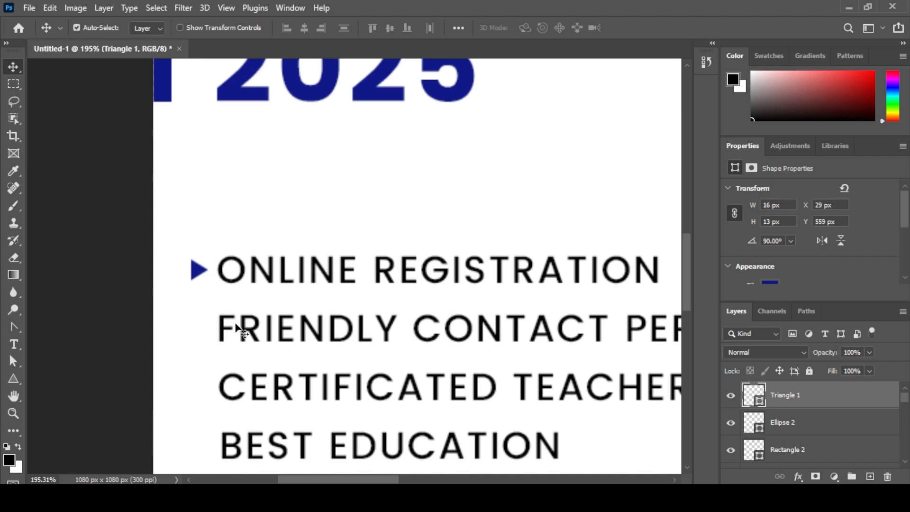
# Step: Align the left edges of the BEST EDUCATION, CERTIFICATED TEACHER, FRIENDLY CONTACT PERSON and ONLINE REGISTRATION texts, and deselect them
pyautogui.scroll(-1, 209, 305)
pyautogui.click(268, 420)
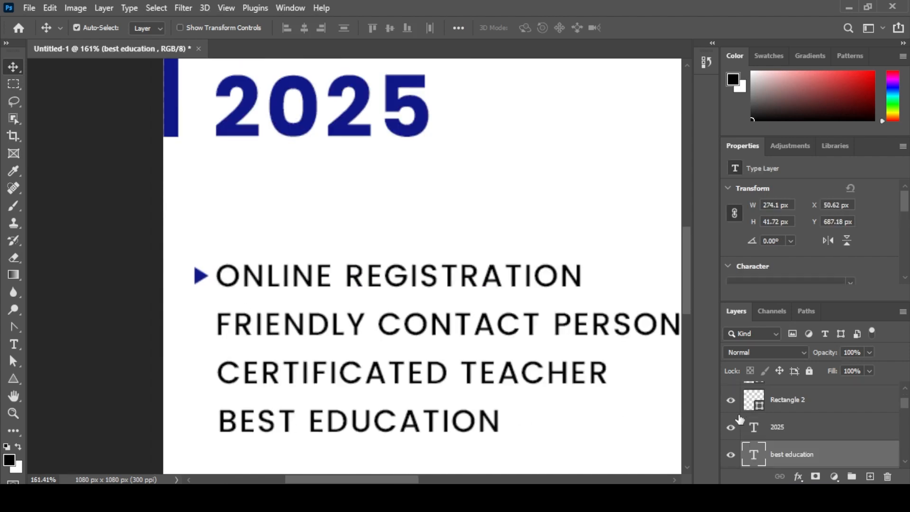
pyautogui.keyDown('shift'); pyautogui.click(335, 375); pyautogui.keyUp('shift')
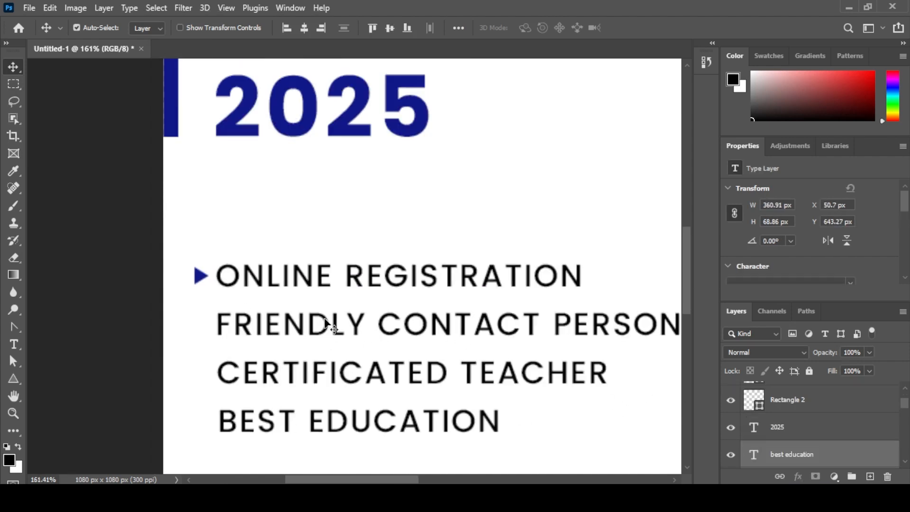
pyautogui.keyDown('shift'); pyautogui.click(321, 284); pyautogui.keyUp('shift')
pyautogui.click(286, 29)
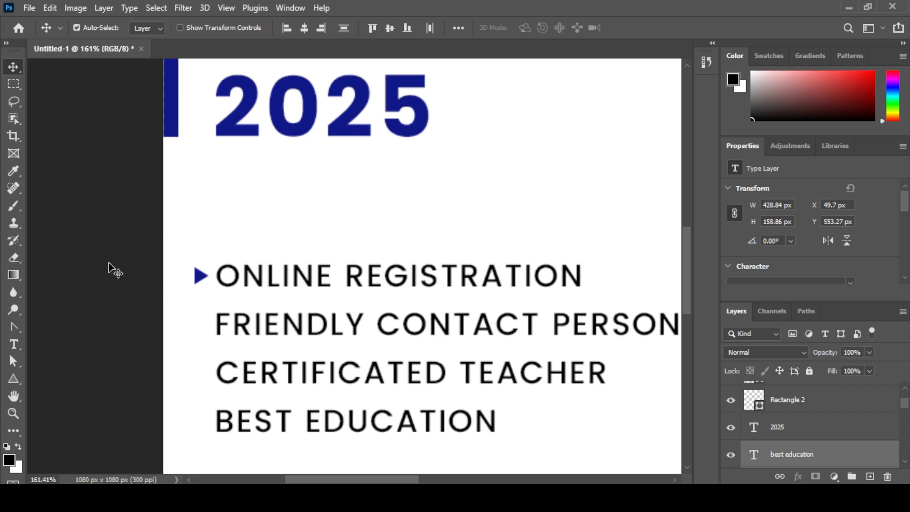
pyautogui.click(166, 304)
# Step: Duplicate the triangle bullet down to the other three list lines, one before each text, and leave nothing selected
pyautogui.keyDown('alt'); pyautogui.scroll(-4, 167, 303); pyautogui.keyUp('alt')
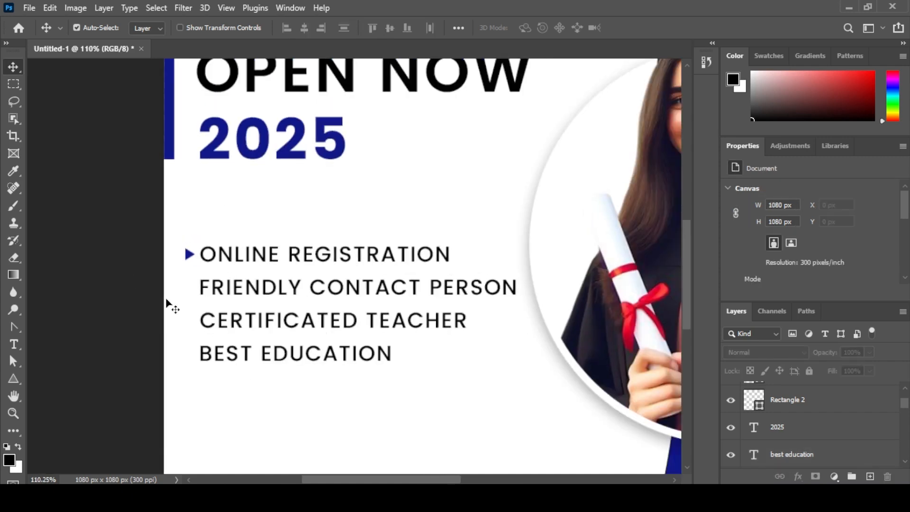
pyautogui.keyDown('alt'); pyautogui.scroll(4, 166, 302); pyautogui.keyUp('alt')
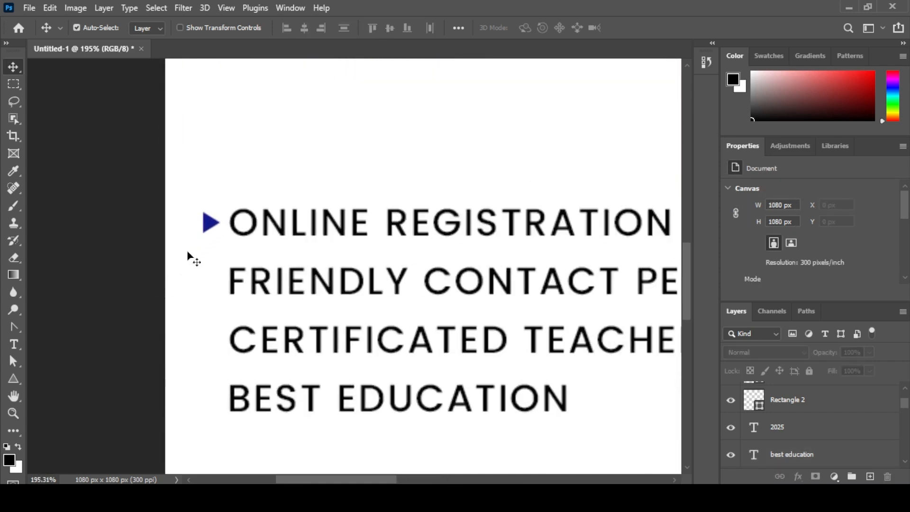
pyautogui.keyDown('alt'); pyautogui.moveTo(211, 222); pyautogui.dragTo(210, 394); pyautogui.keyUp('alt')
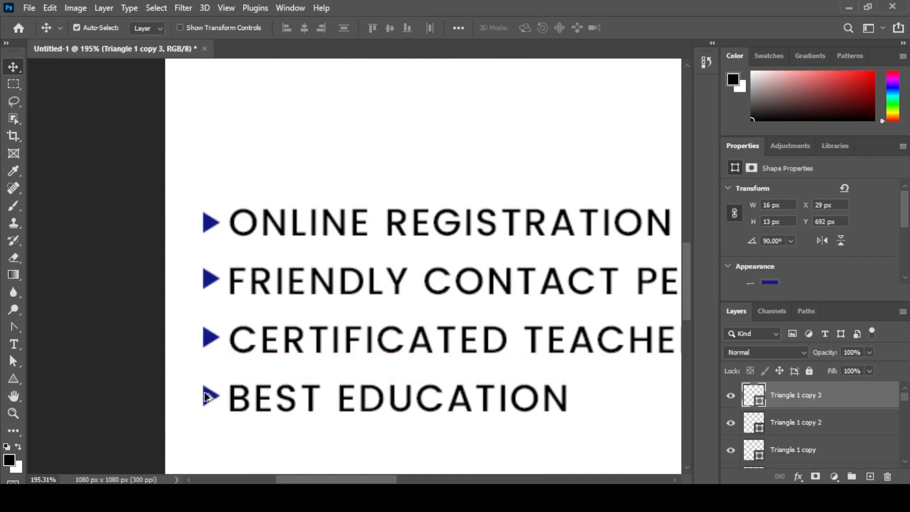
pyautogui.click(93, 358)
# Step: Nudge all four triangle bullets together slightly left, away from the list text, and deselect them
pyautogui.keyDown('alt'); pyautogui.scroll(-3, 267, 291); pyautogui.keyUp('alt')
pyautogui.keyDown('alt'); pyautogui.scroll(-5, 267, 291); pyautogui.keyUp('alt')
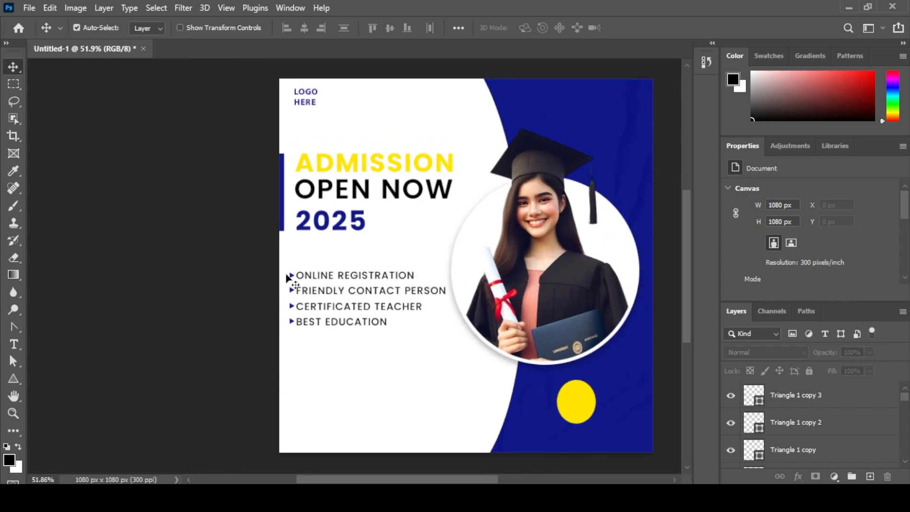
pyautogui.moveTo(255, 248); pyautogui.dragTo(290, 340)
pyautogui.press('Left')
pyautogui.press('Left')
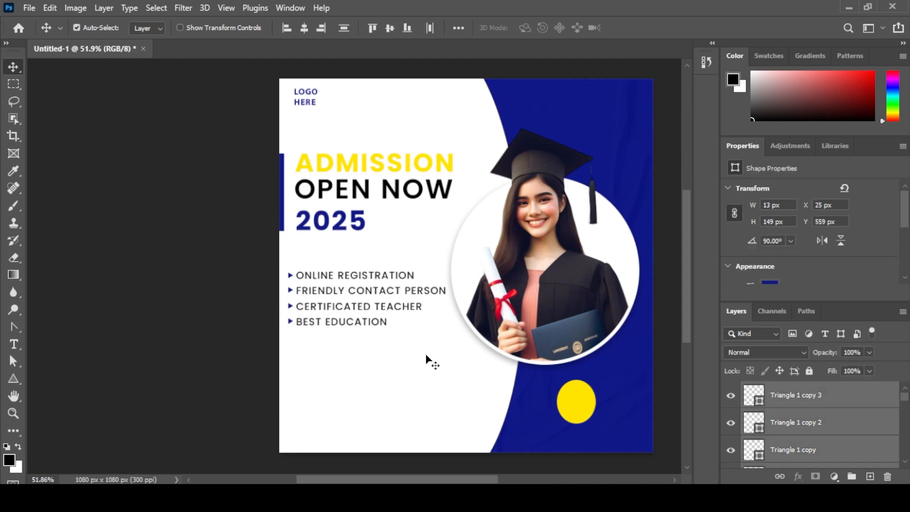
pyautogui.click(374, 360)
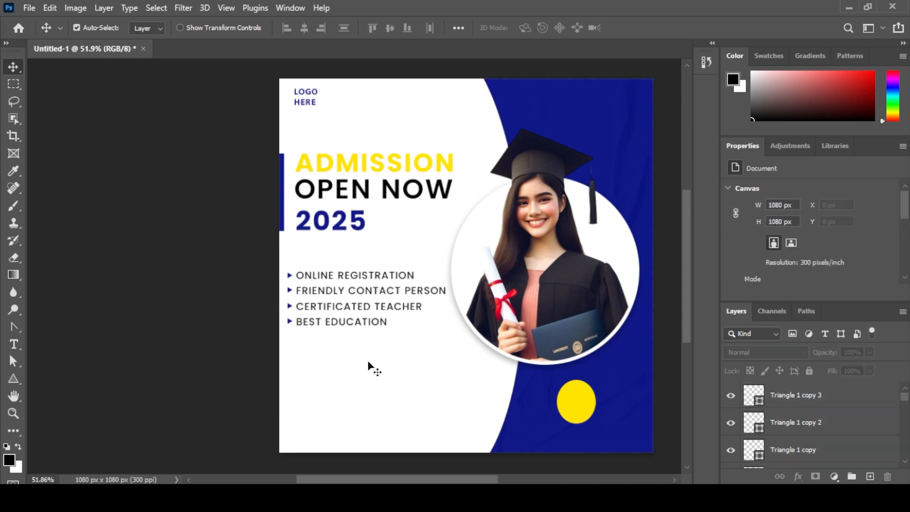
# Step: Shift the headline and list texts together about 2 px left with Free Transform, leaving the bullets in place, and deselect them
pyautogui.moveTo(324, 367); pyautogui.dragTo(406, 134)
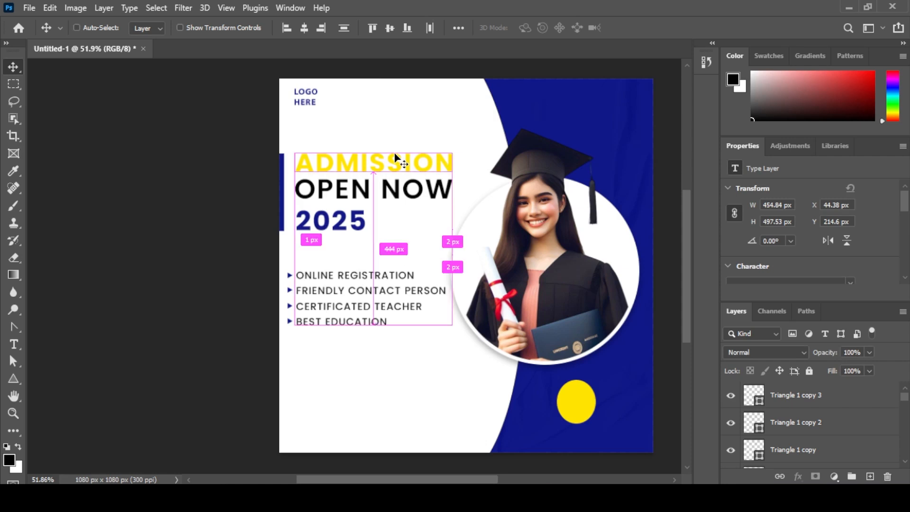
pyautogui.hotkey('ctrl', 't')
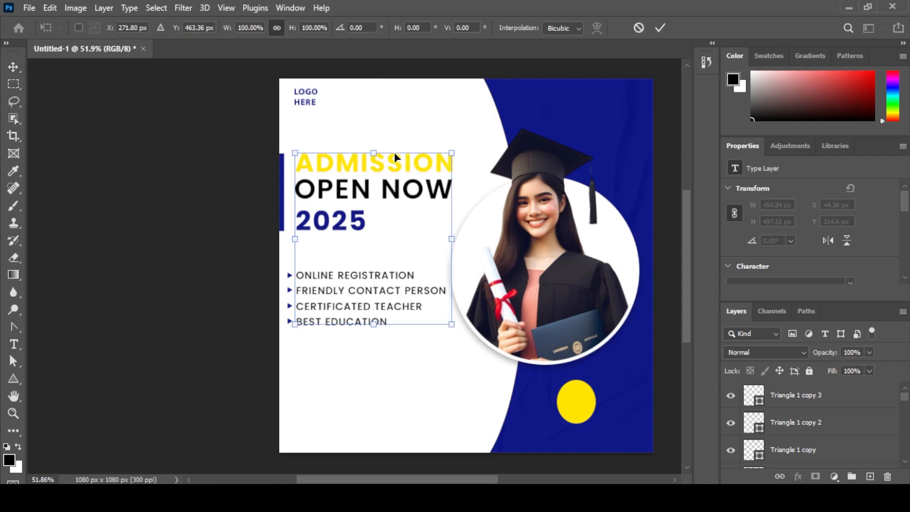
pyautogui.press('Left')
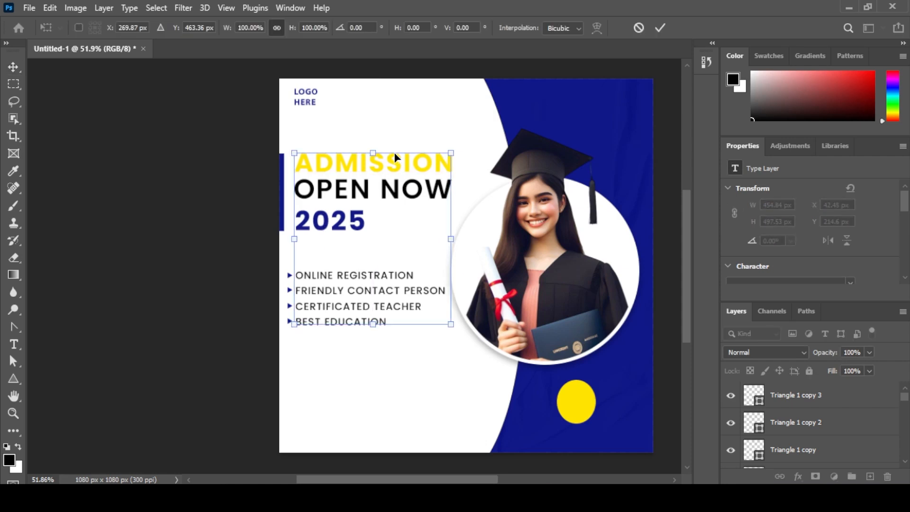
pyautogui.click(13, 68)
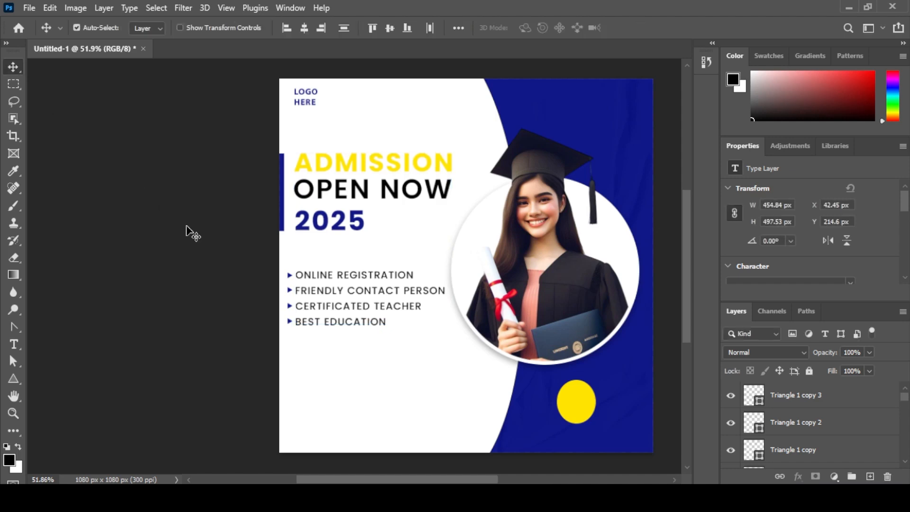
pyautogui.click(185, 229)
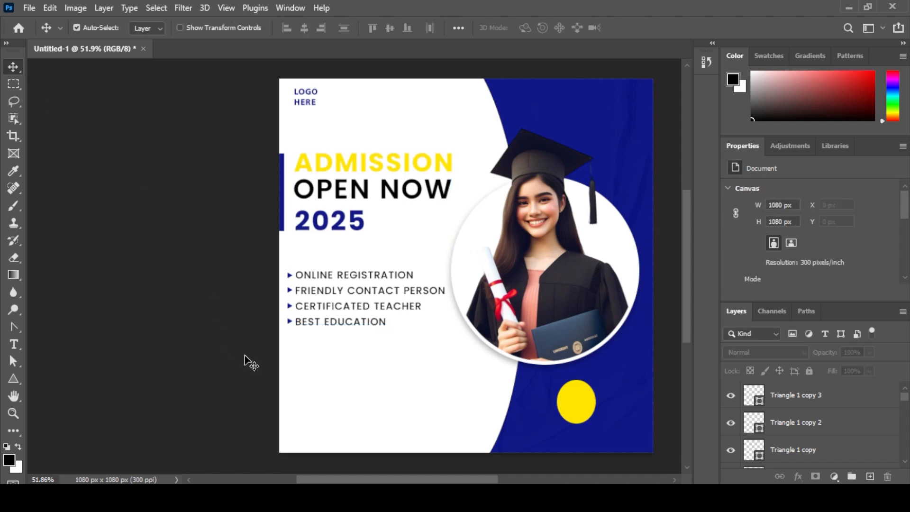
pyautogui.scroll(1, 244, 360)
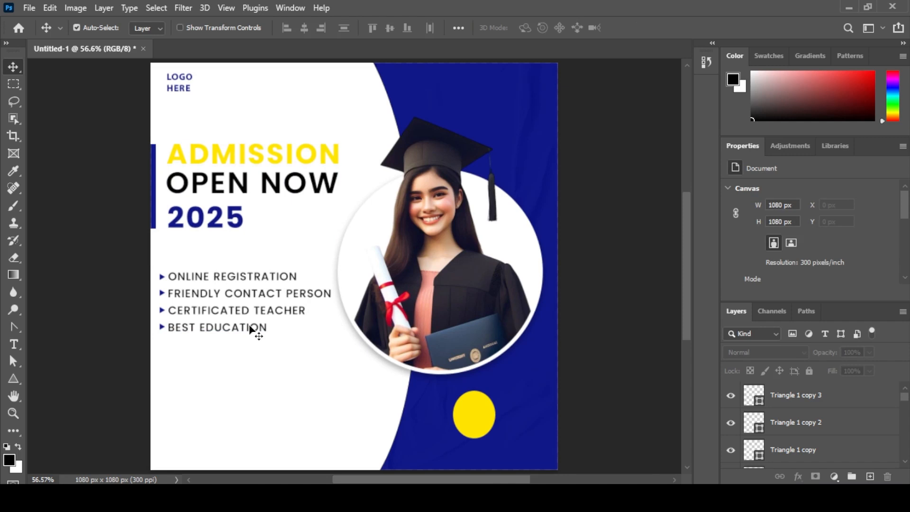
# Step: Set the font weight of the four feature list texts to Poppins Regular and deselect them
pyautogui.moveTo(215, 358); pyautogui.dragTo(292, 249)
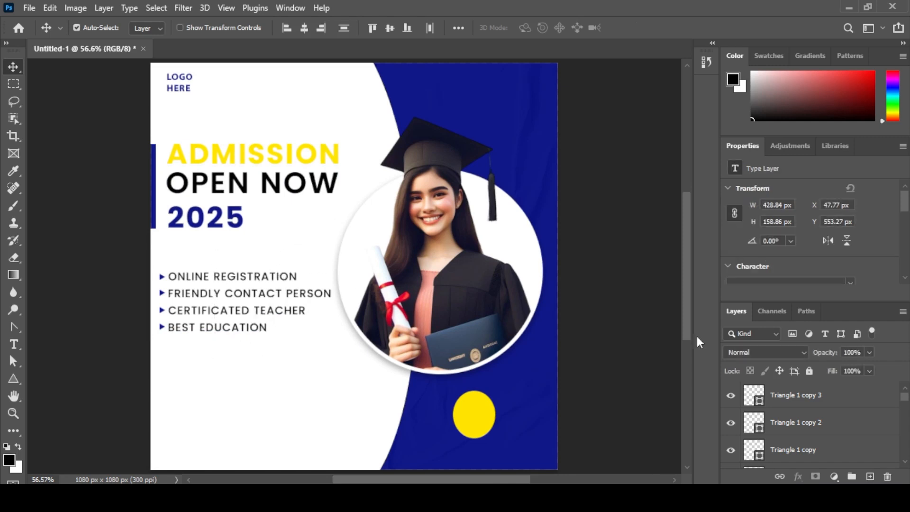
pyautogui.scroll(-2, 859, 232)
pyautogui.click(850, 245)
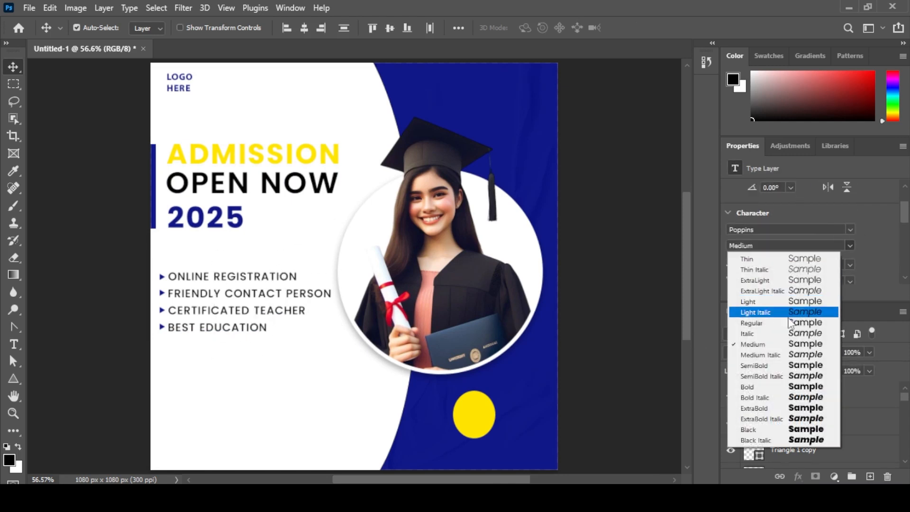
pyautogui.click(754, 322)
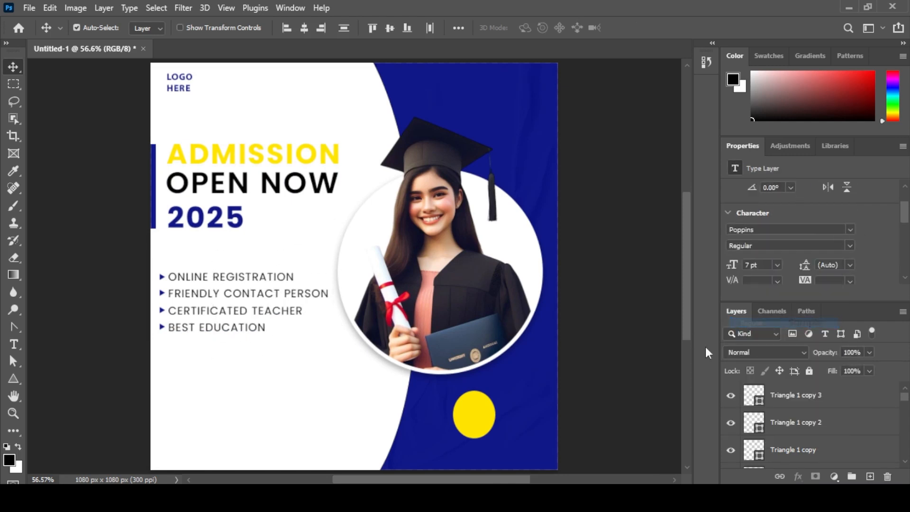
pyautogui.click(101, 330)
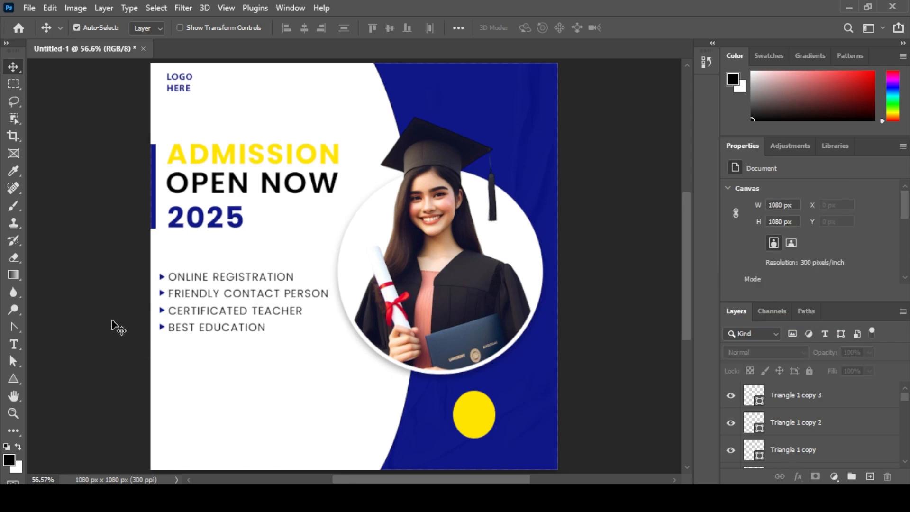
# Step: Rotate the navy accent bar 90° and resize it with Free Transform to a 575 x 81 px horizontal band over the 2025 text
pyautogui.press('ctrl')
pyautogui.hotkey('ctrl', '+')
pyautogui.hotkey('ctrl', '+')
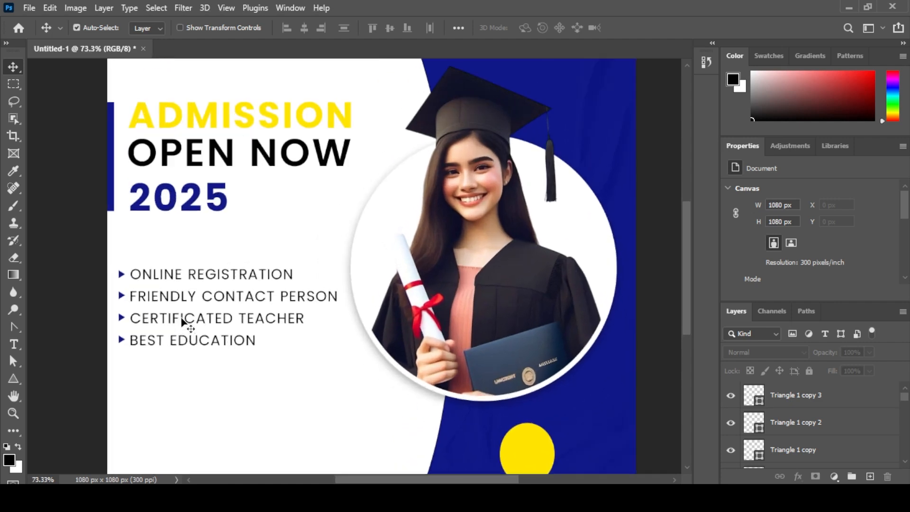
pyautogui.moveTo(183, 322); pyautogui.dragTo(305, 270)
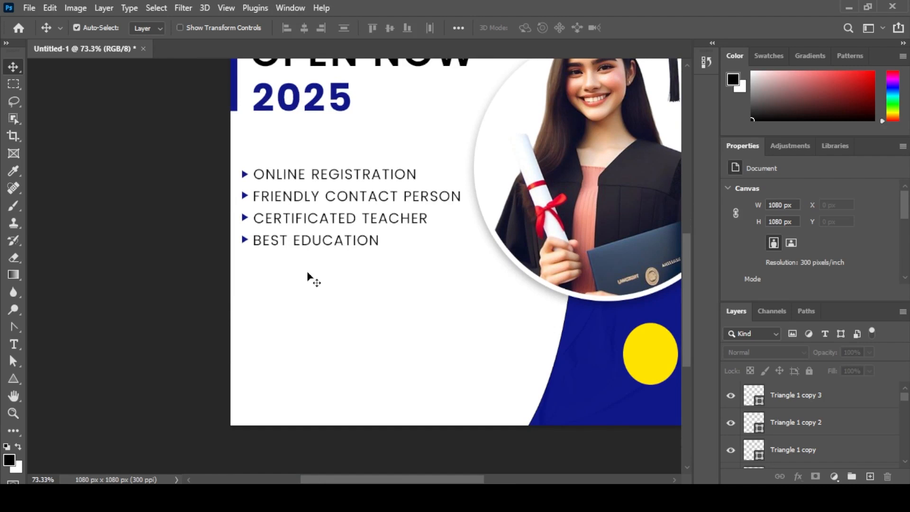
pyautogui.moveTo(307, 271); pyautogui.dragTo(285, 421)
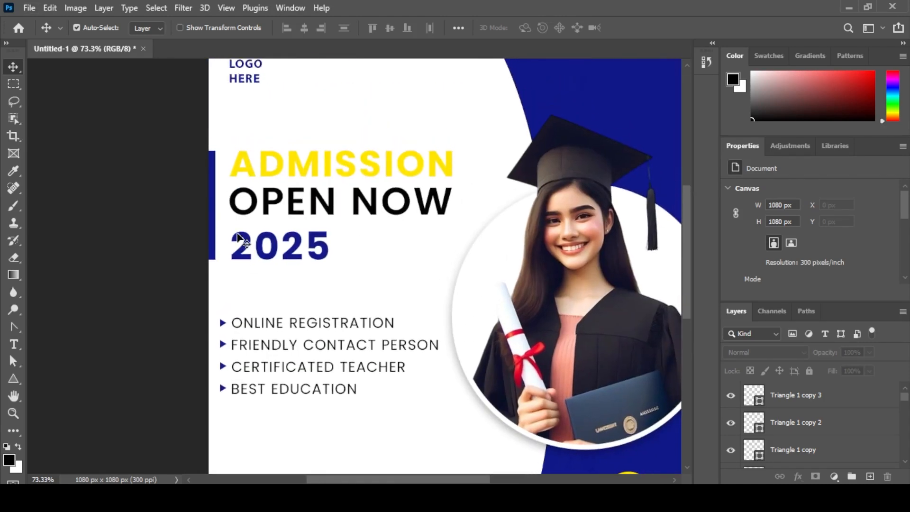
pyautogui.moveTo(217, 232)
pyautogui.mouseDown()
pyautogui.moveTo(234, 285)
pyautogui.moveTo(280, 272)
pyautogui.moveTo(281, 221)
pyautogui.moveTo(286, 232)
pyautogui.moveTo(272, 242)
pyautogui.moveTo(225, 233)
pyautogui.mouseUp()
pyautogui.hotkey('ctrl', 't')
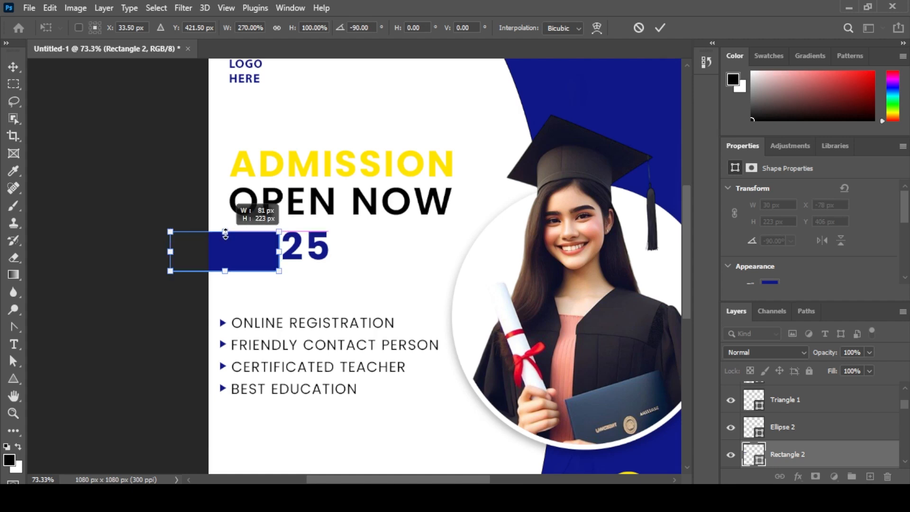
pyautogui.moveTo(279, 252); pyautogui.dragTo(451, 251)
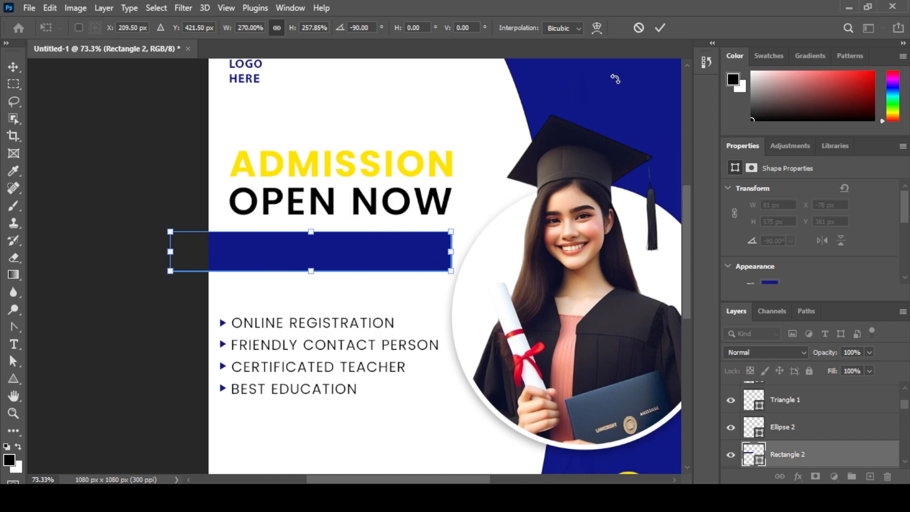
pyautogui.click(660, 29)
# Step: Bring the 2025 text in front of the navy band and set its color to white, ffffff
pyautogui.moveTo(774, 443); pyautogui.dragTo(796, 425)
pyautogui.click(787, 400)
pyautogui.scroll(-2, 801, 246)
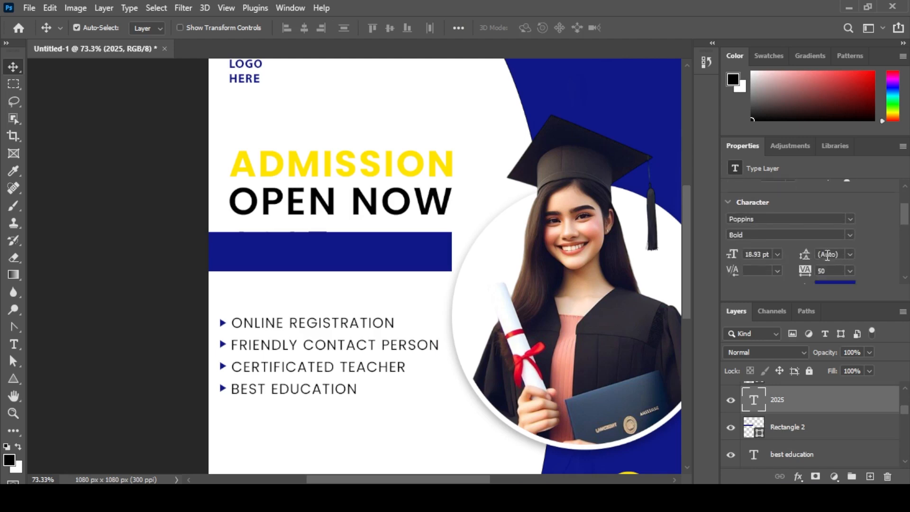
pyautogui.click(834, 256)
pyautogui.write('ffffff')
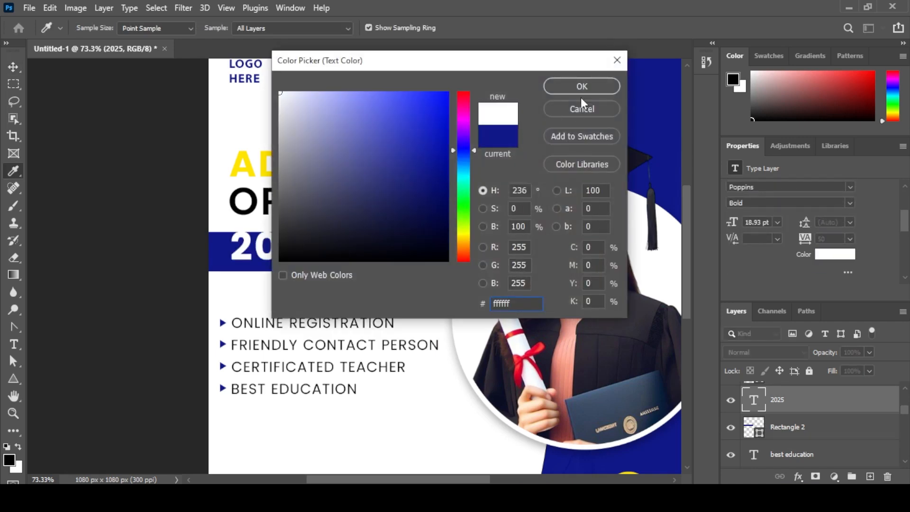
pyautogui.click(581, 87)
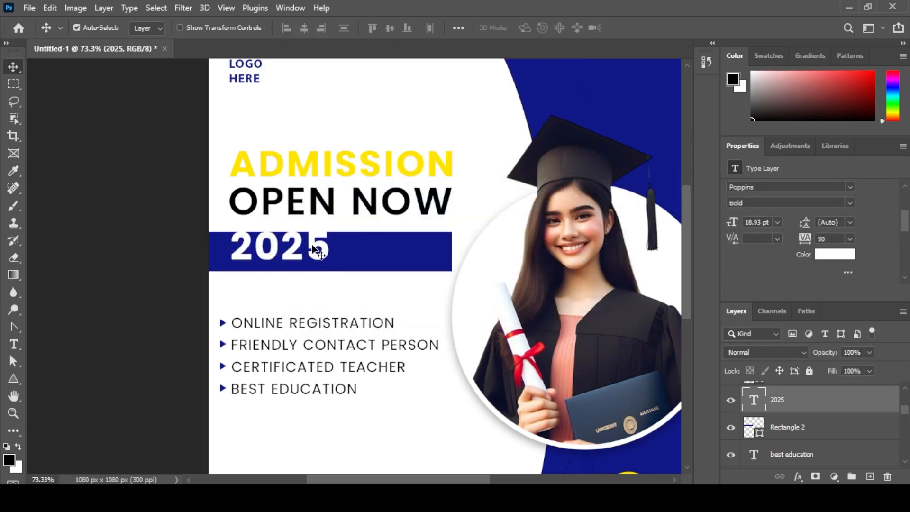
# Step: Nudge the 2025 text down until it sits vertically centered in the navy band
pyautogui.press('Down')
pyautogui.press('Down')
pyautogui.press('Down')
pyautogui.press('Down')
pyautogui.press('Down')
pyautogui.press('Down')
pyautogui.press('Down')
pyautogui.press('Down')
pyautogui.press('Down')
pyautogui.press('Down')
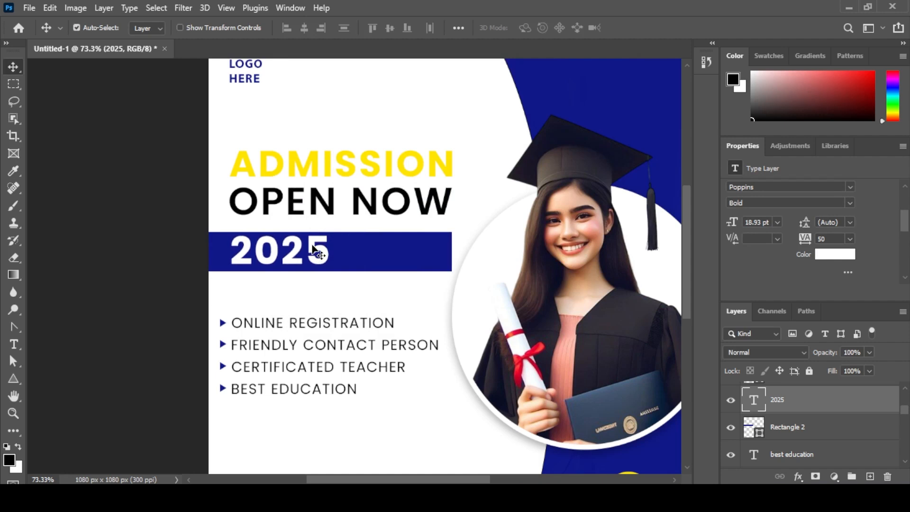
pyautogui.press('Down')
# Step: Round the navy band's corners fully so its visible end becomes a semicircle, and deselect it
pyautogui.click(420, 249)
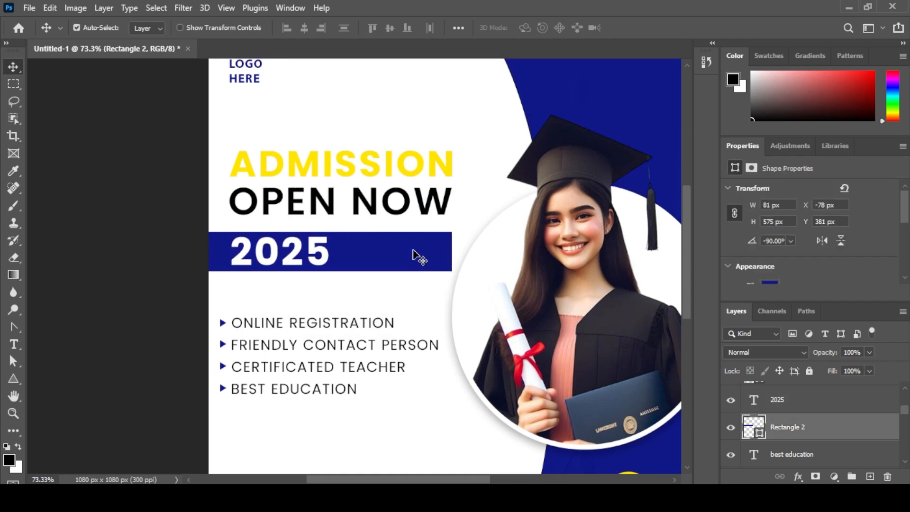
pyautogui.press('a')
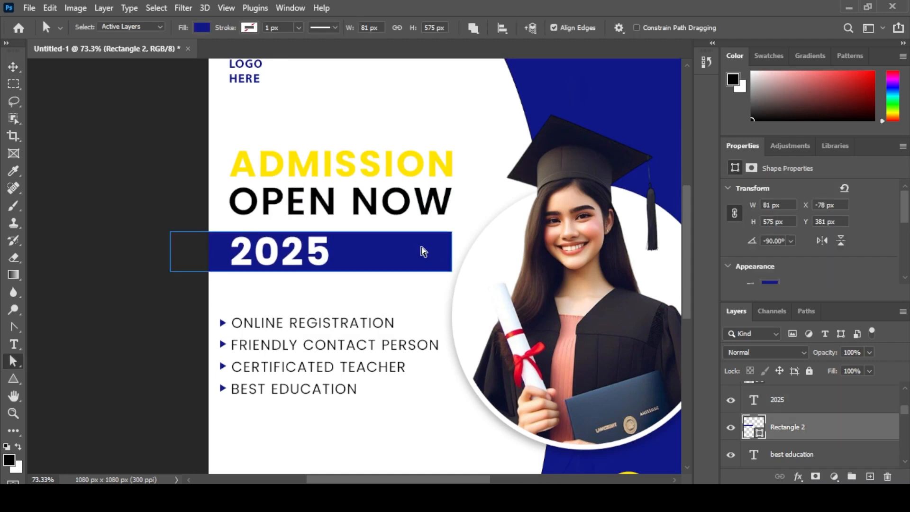
pyautogui.scroll(9, 450, 246)
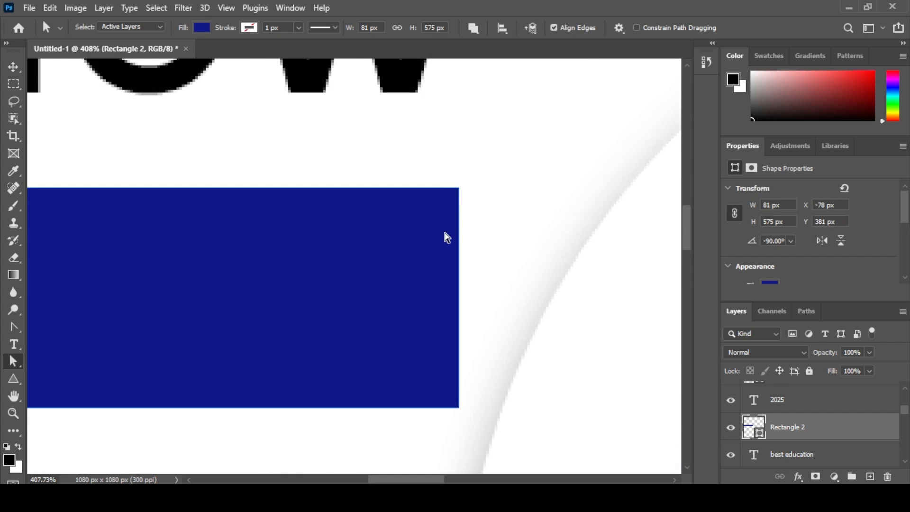
pyautogui.press('v')
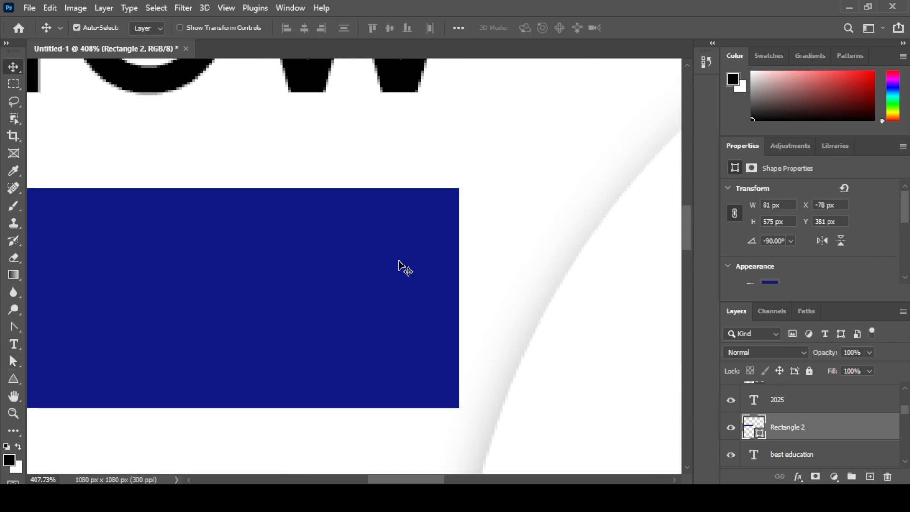
pyautogui.click(13, 361)
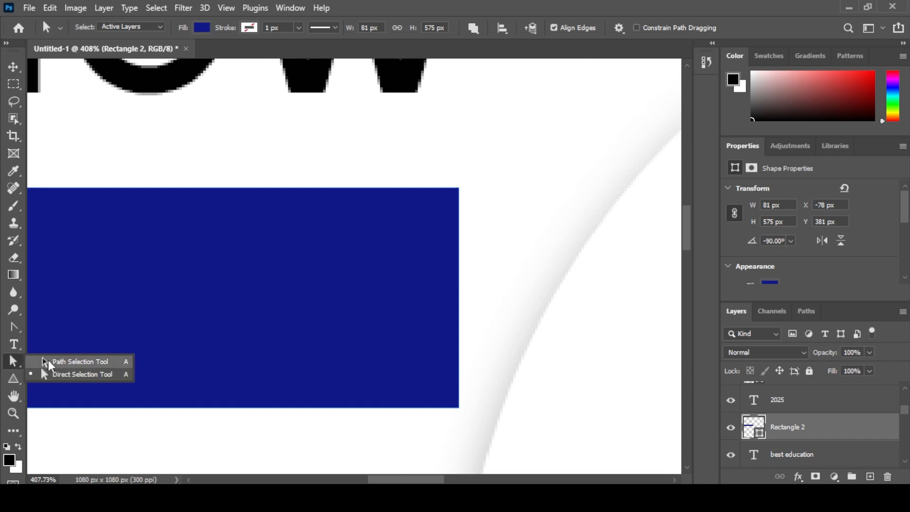
pyautogui.click(62, 362)
pyautogui.moveTo(444, 206); pyautogui.dragTo(309, 256)
pyautogui.scroll(-6, 529, 345)
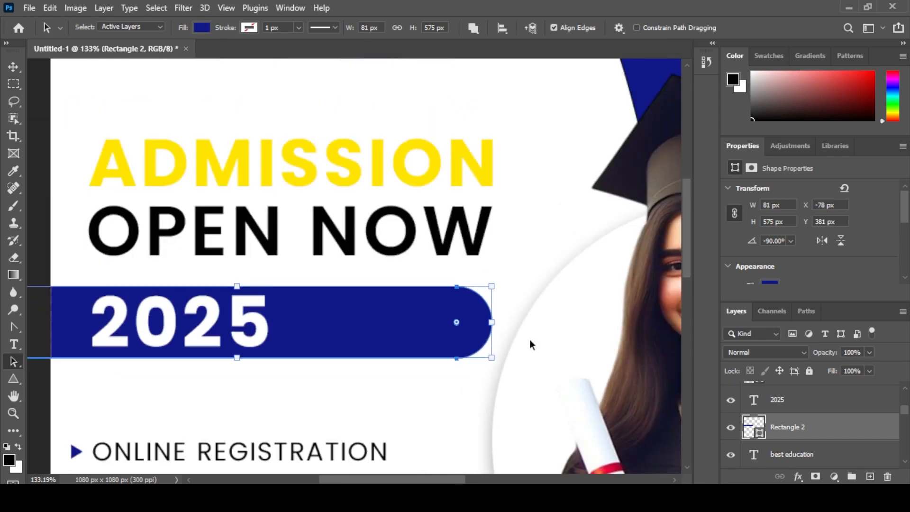
pyautogui.press('v')
pyautogui.click(504, 237)
pyautogui.scroll(-3, 505, 237)
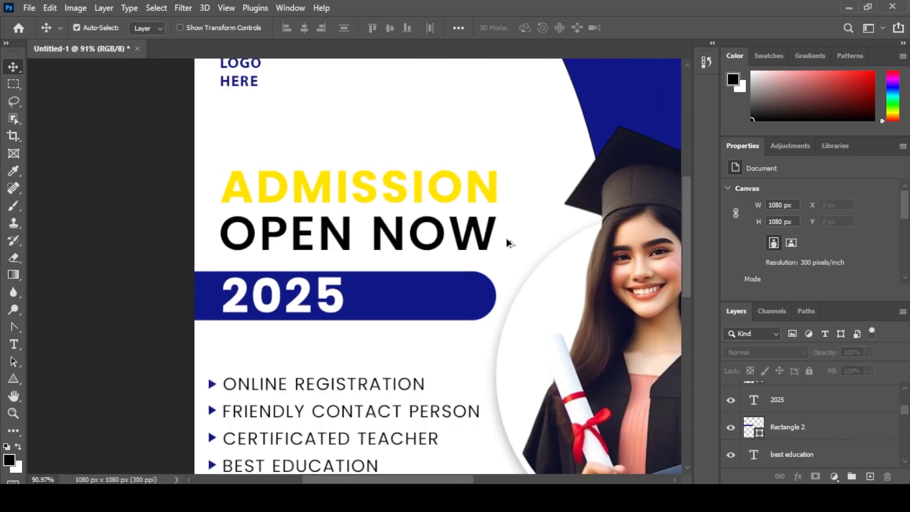
# Step: Nudge OPEN NOW slightly down and enlarge the navy band's height to 87 px about its center, leaving nothing selected
pyautogui.click(329, 239)
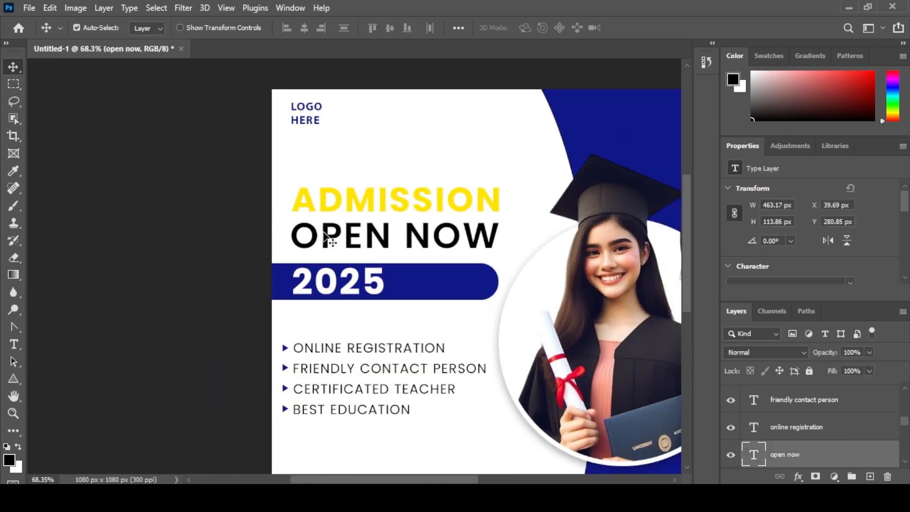
pyautogui.click(284, 273)
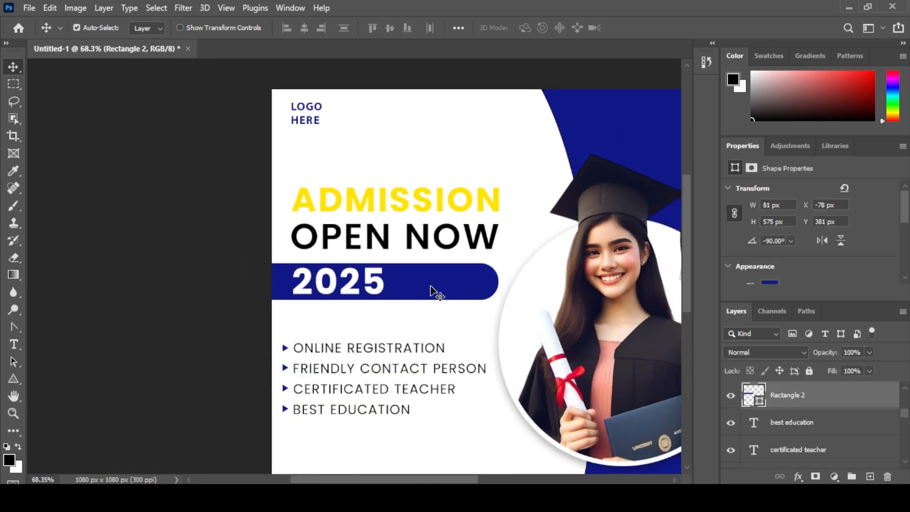
pyautogui.hotkey('ctrl', 't')
pyautogui.scroll(3, 362, 277)
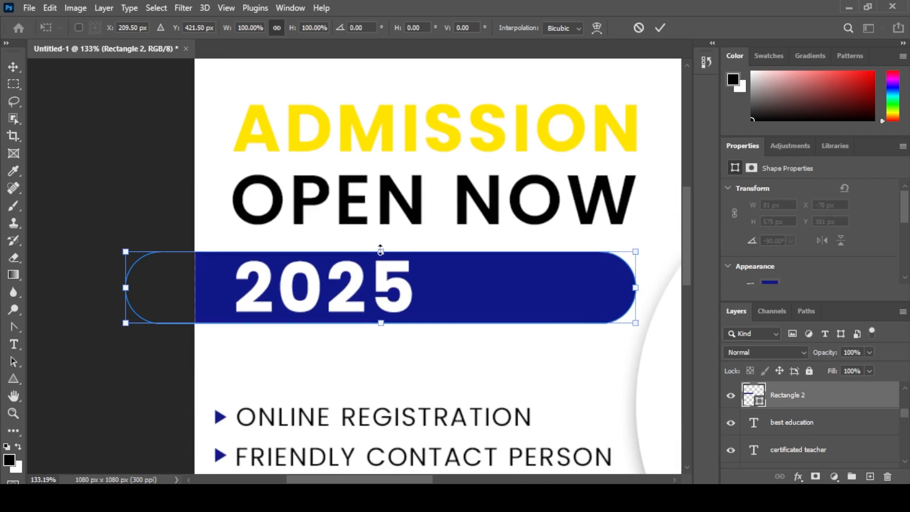
pyautogui.moveTo(381, 249); pyautogui.dragTo(381, 247)
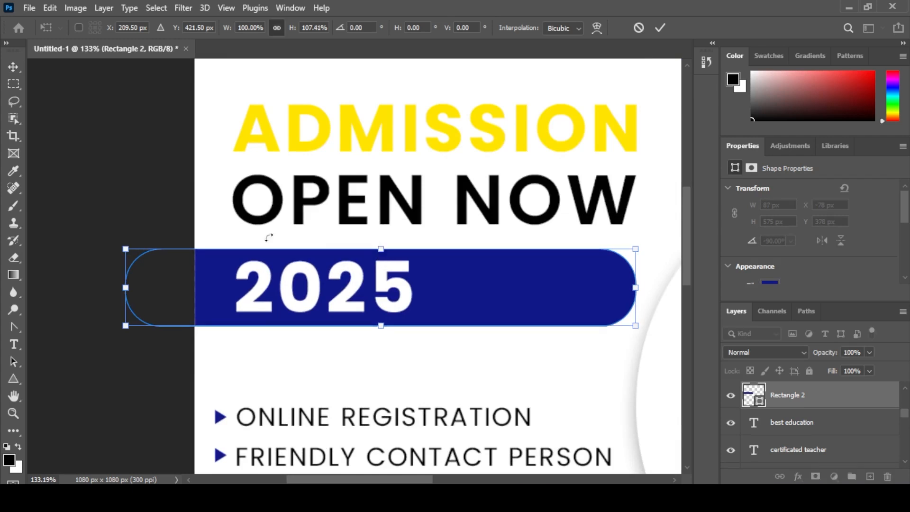
pyautogui.click(13, 66)
pyautogui.click(73, 138)
pyautogui.hotkey('ctrl', '0')
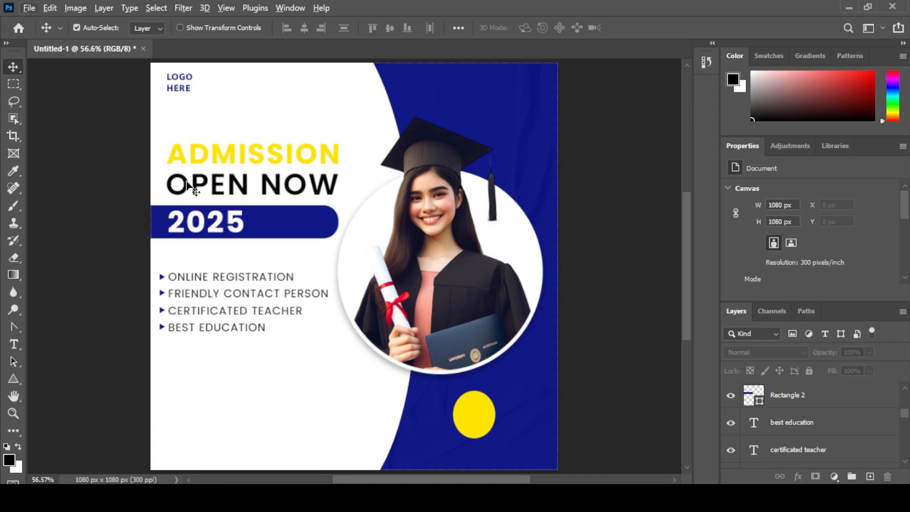
# Step: Move the 2025 text and its navy band down together by 10 px, and deselect them
pyautogui.click(196, 188)
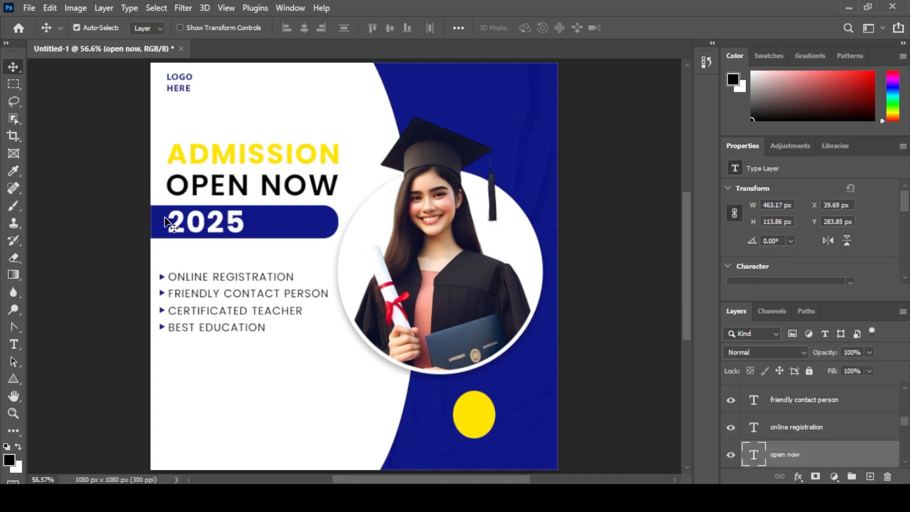
pyautogui.click(175, 224)
pyautogui.keyDown('shift'); pyautogui.click(182, 223); pyautogui.keyUp('shift')
pyautogui.hotkey('shift', 'Down')
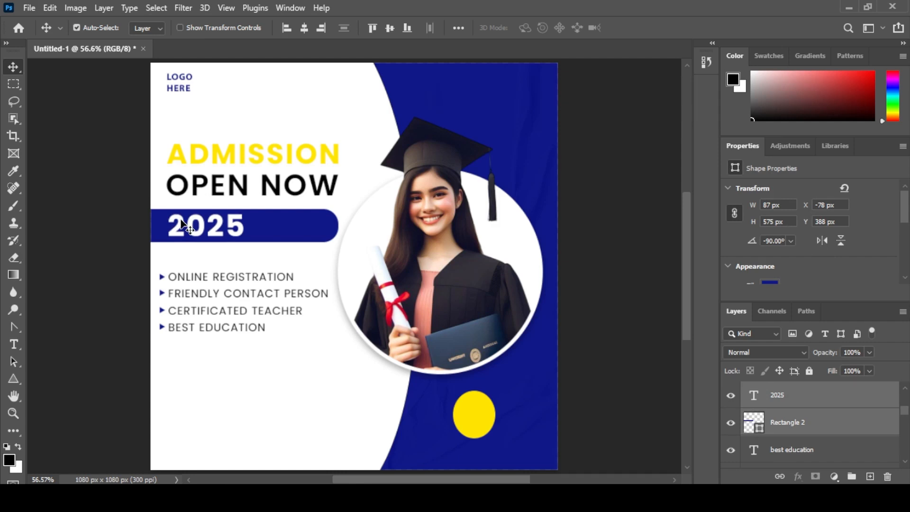
pyautogui.click(75, 262)
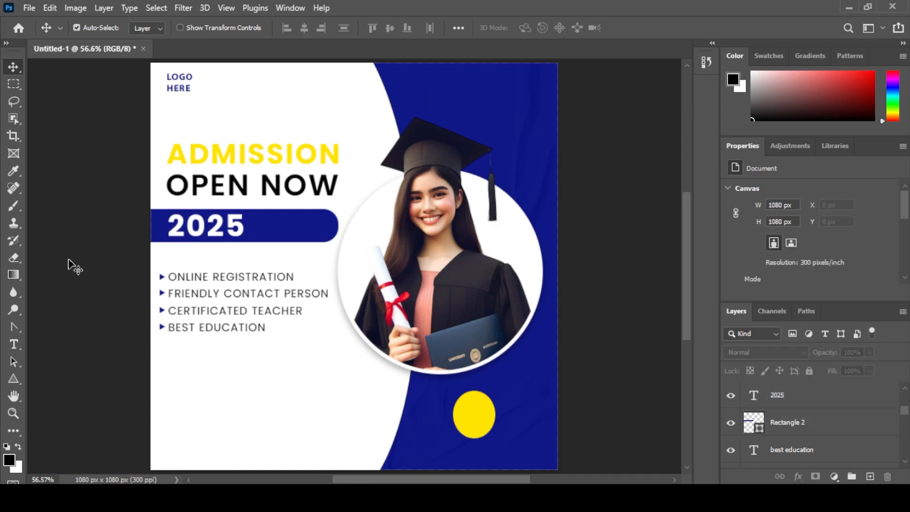
# Step: Move the ADMISSION and OPEN NOW texts down together by 9 px toward the 2025 band, and deselect them
pyautogui.click(203, 188)
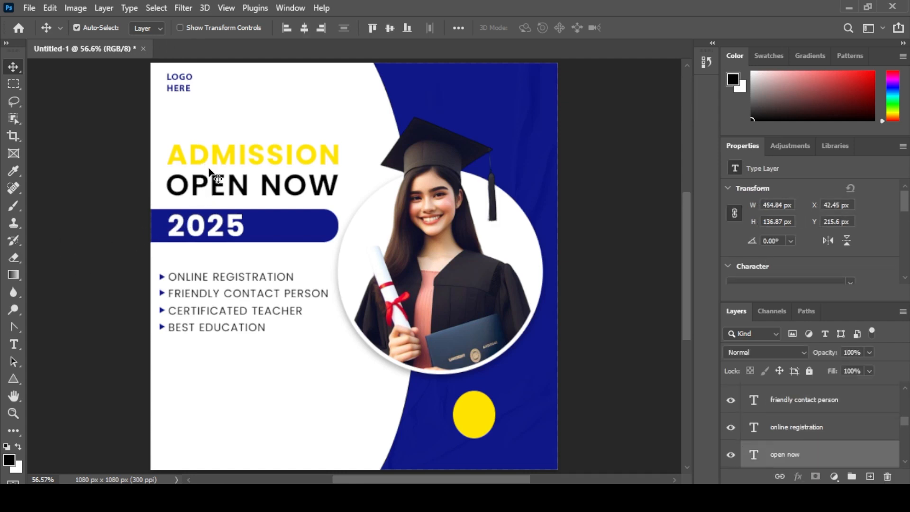
pyautogui.press('Down')
pyautogui.press('Down')
pyautogui.press('Down')
pyautogui.press('Down')
pyautogui.press('Down')
pyautogui.press('Down')
pyautogui.press('Down')
pyautogui.press('Down')
pyautogui.press('Down')
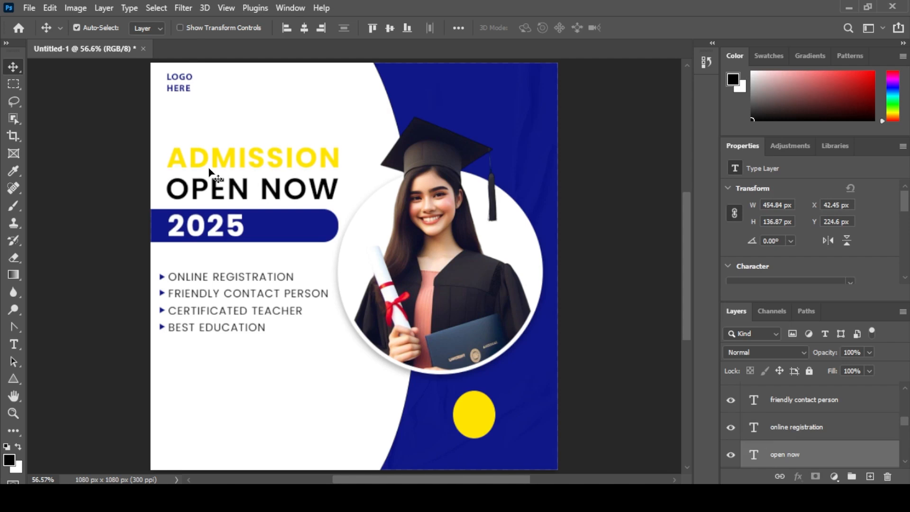
pyautogui.click(78, 186)
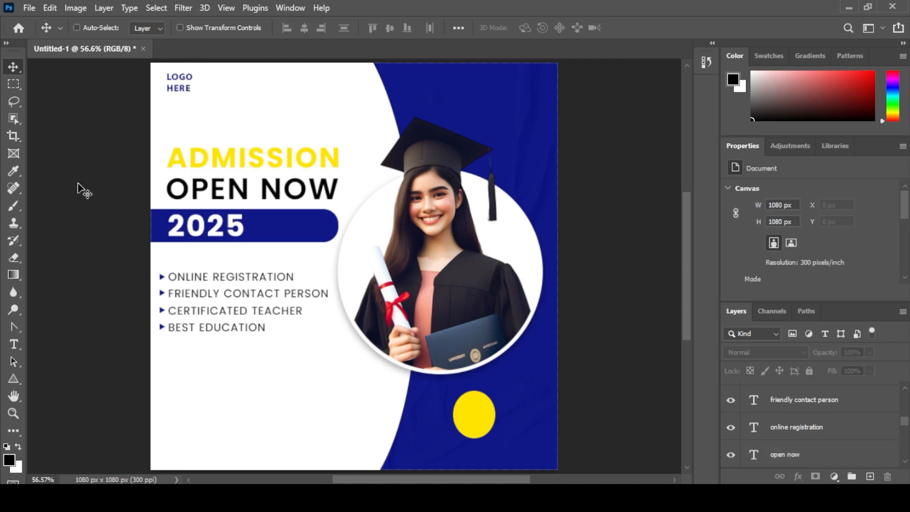
# Step: Duplicate the BEST EDUCATION text into the empty area near the poster's lower edge and change the copy to CONTACT FOR US:
pyautogui.hotkey('ctrl', '+')
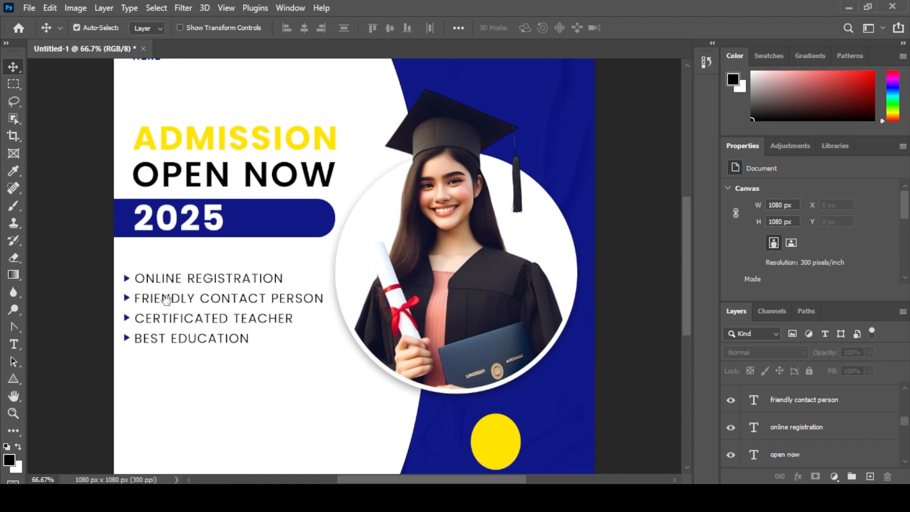
pyautogui.moveTo(253, 338); pyautogui.dragTo(348, 273)
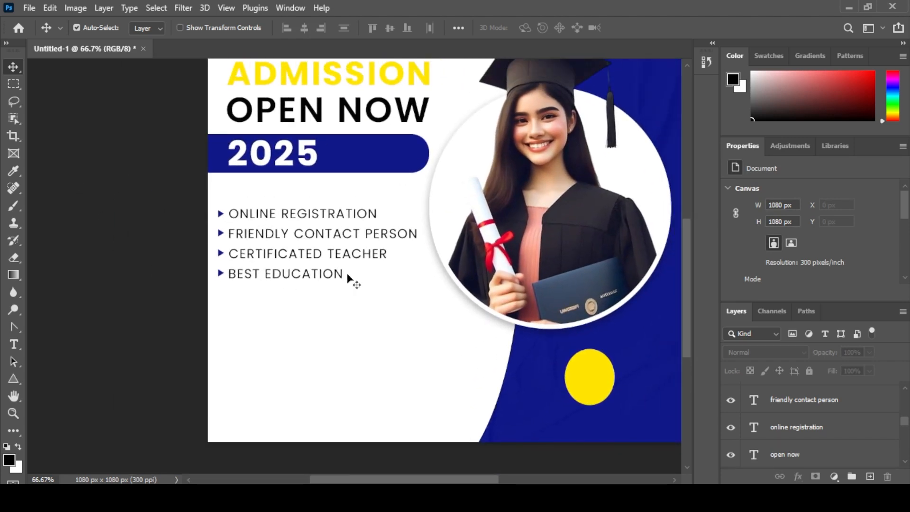
pyautogui.moveTo(287, 278); pyautogui.dragTo(289, 378)
pyautogui.doubleClick(288, 377)
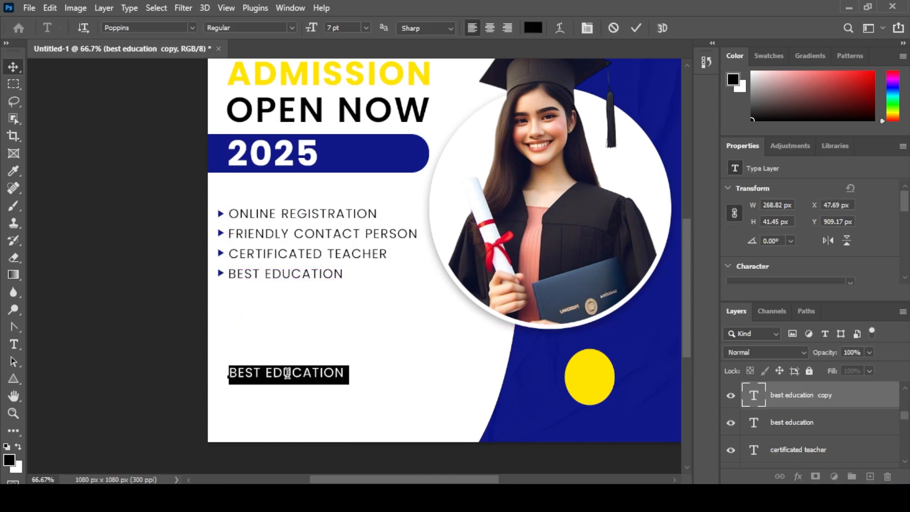
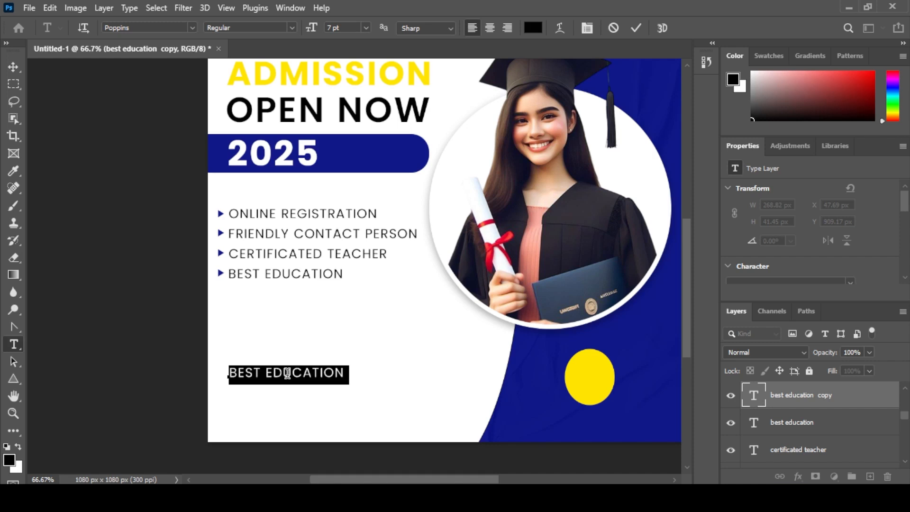
pyautogui.write('CONTA')
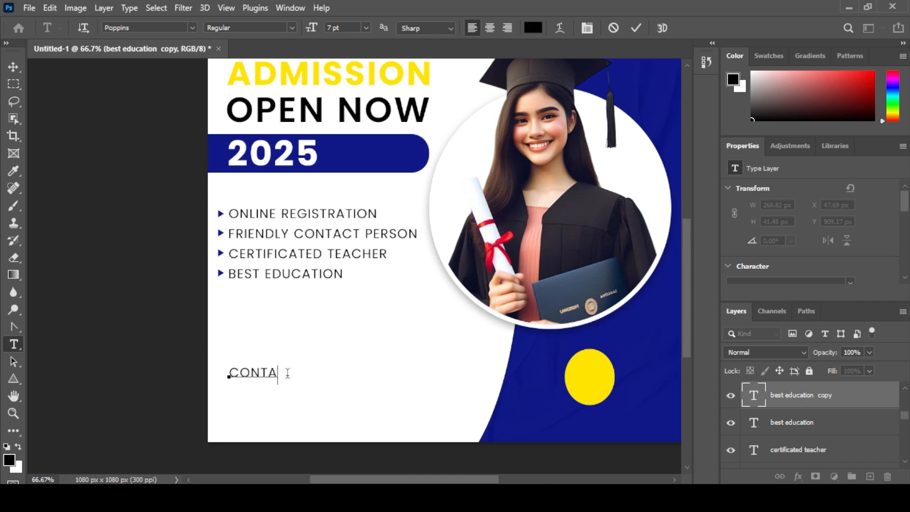
pyautogui.write('CT FOR US:')
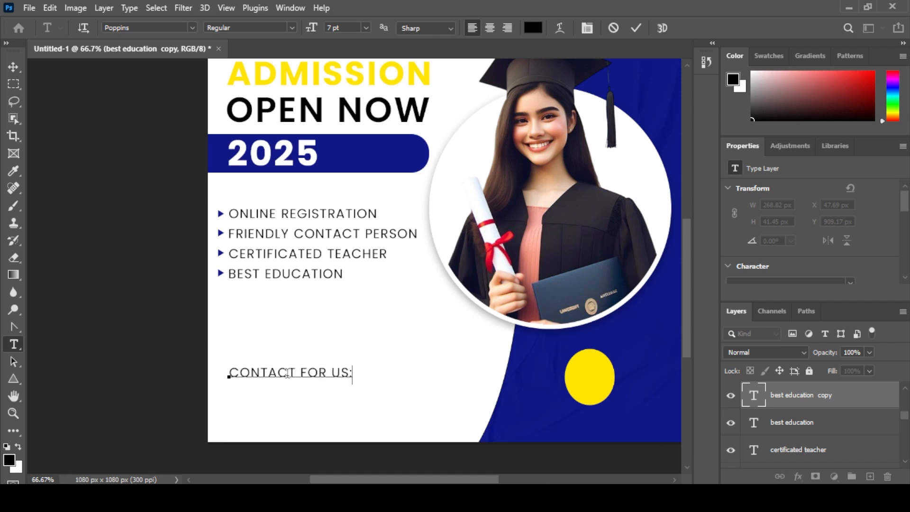
# Step: Commit the CONTACT FOR US: text and set its Poppins font style to SemiBold
pyautogui.scroll(-1, 843, 282)
pyautogui.click(849, 264)
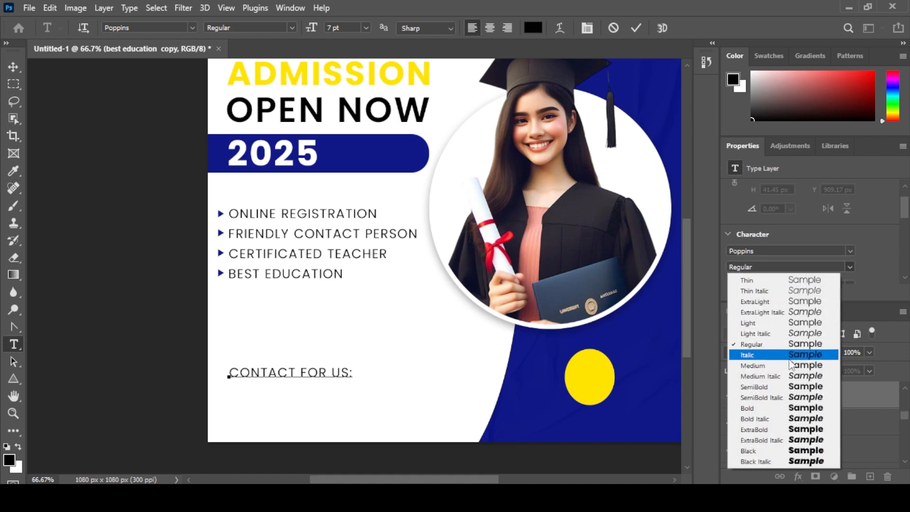
pyautogui.click(781, 387)
pyautogui.click(13, 67)
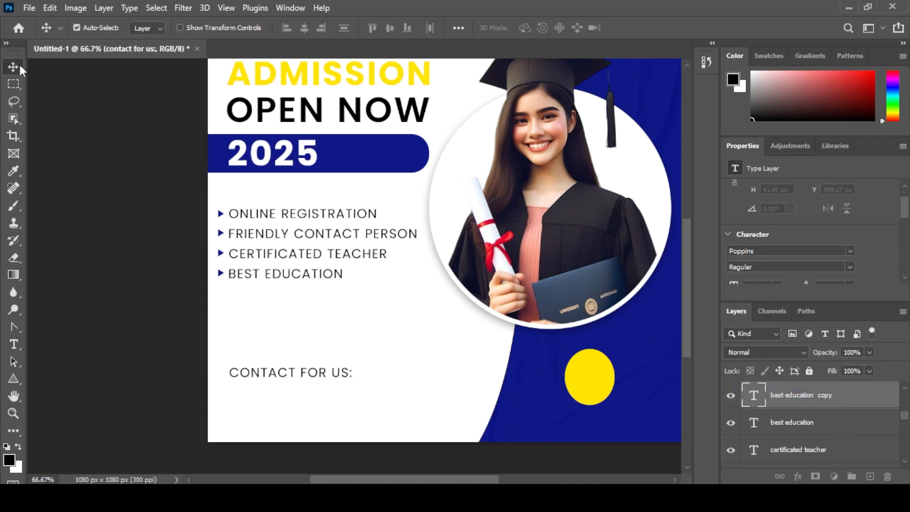
pyautogui.scroll(-1, 897, 250)
pyautogui.click(850, 246)
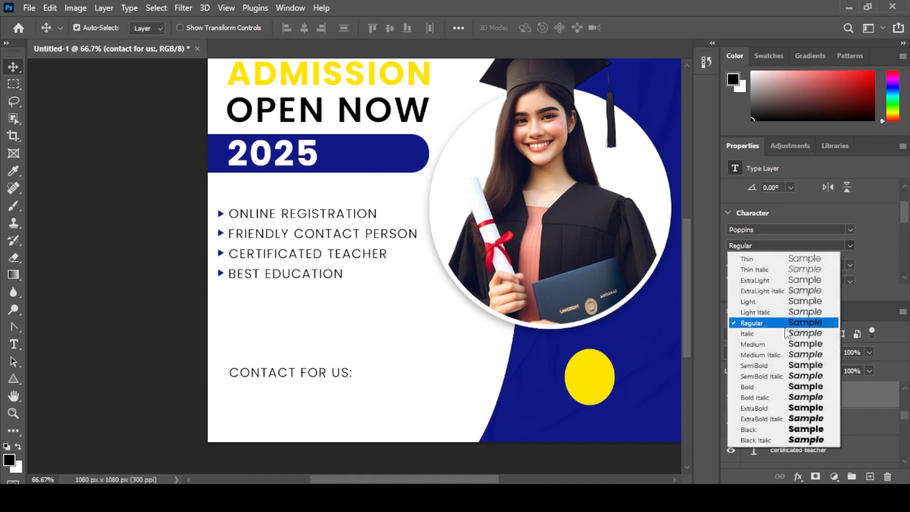
pyautogui.click(770, 368)
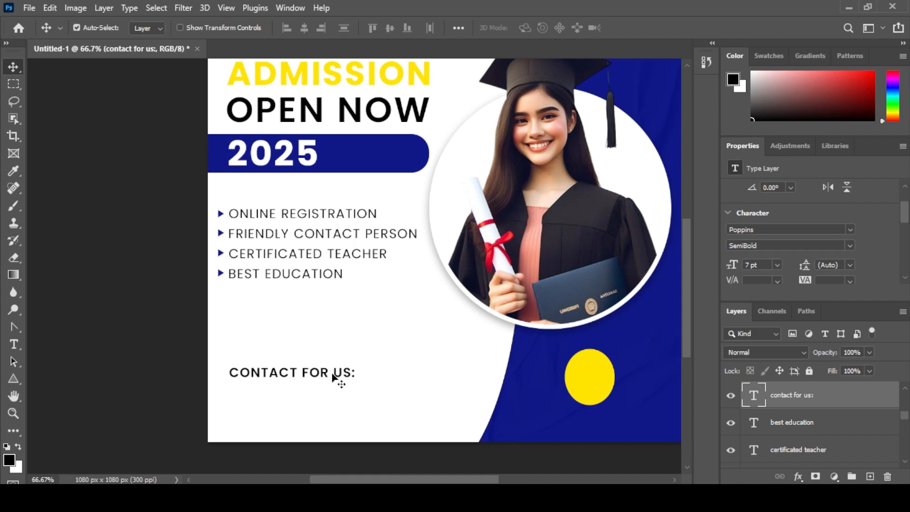
# Step: Duplicate CONTACT FOR US: just below itself, replace the copy with a placeholder phone number, and align the number's start with the text above
pyautogui.moveTo(325, 376); pyautogui.dragTo(322, 404)
pyautogui.doubleClick(321, 401)
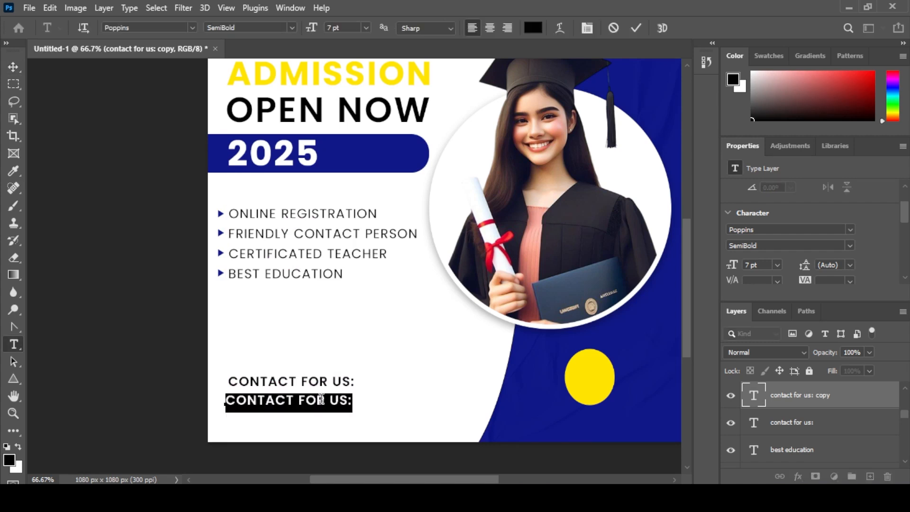
pyautogui.write('0')
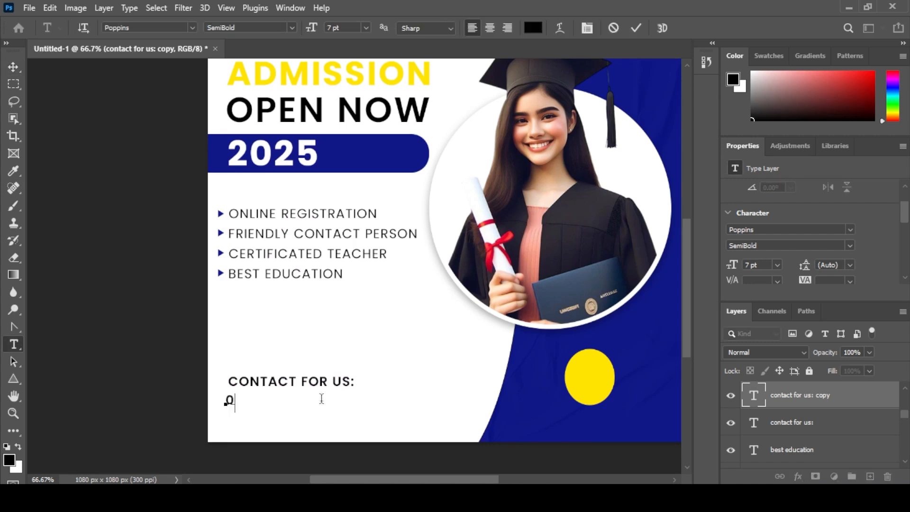
pyautogui.write('00-0000-00')
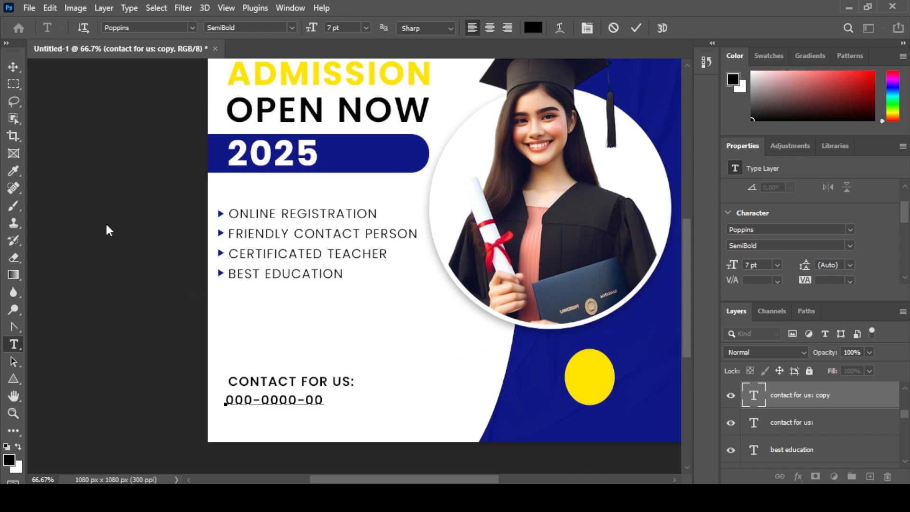
pyautogui.click(13, 67)
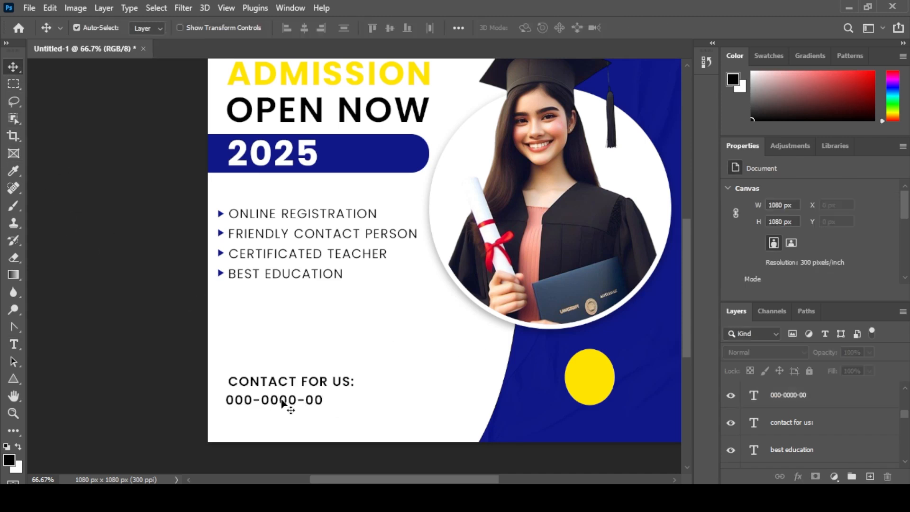
pyautogui.moveTo(286, 401); pyautogui.dragTo(289, 402)
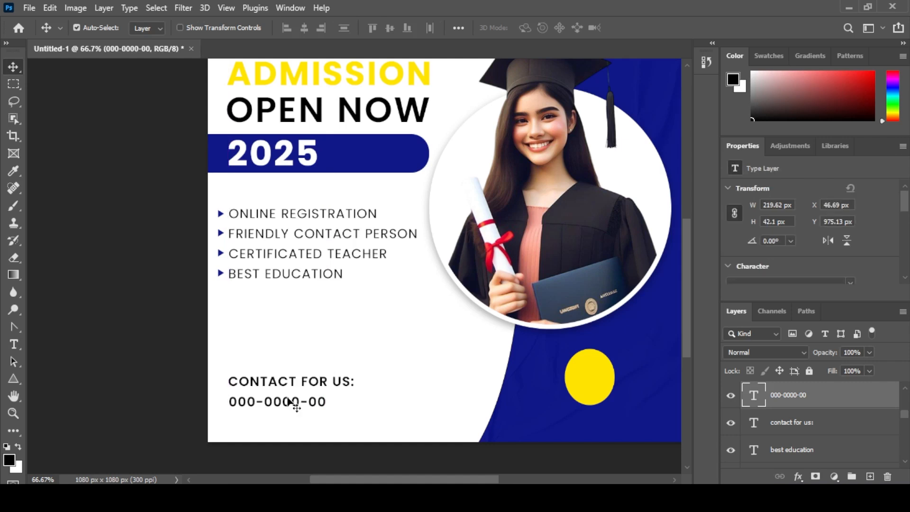
# Step: Add a plus sign in front of the phone number and commit the text
pyautogui.doubleClick(289, 402)
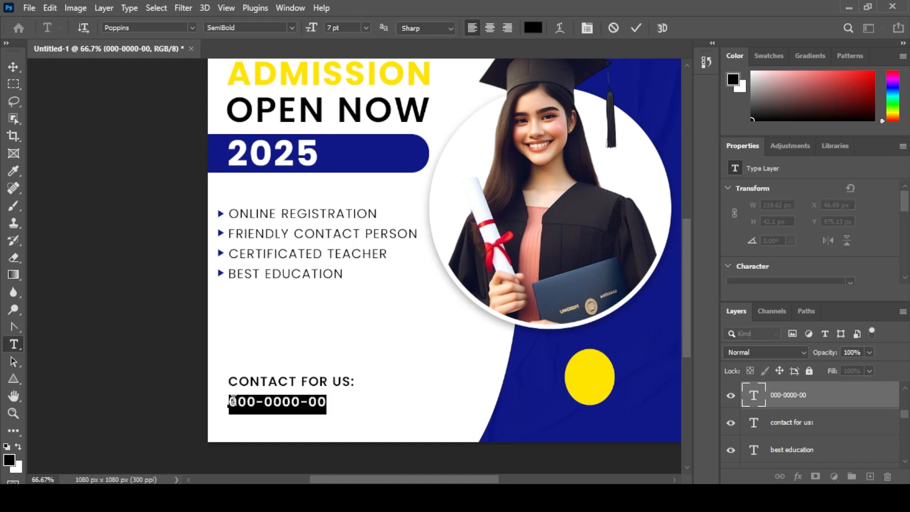
pyautogui.press('Left')
pyautogui.write('+')
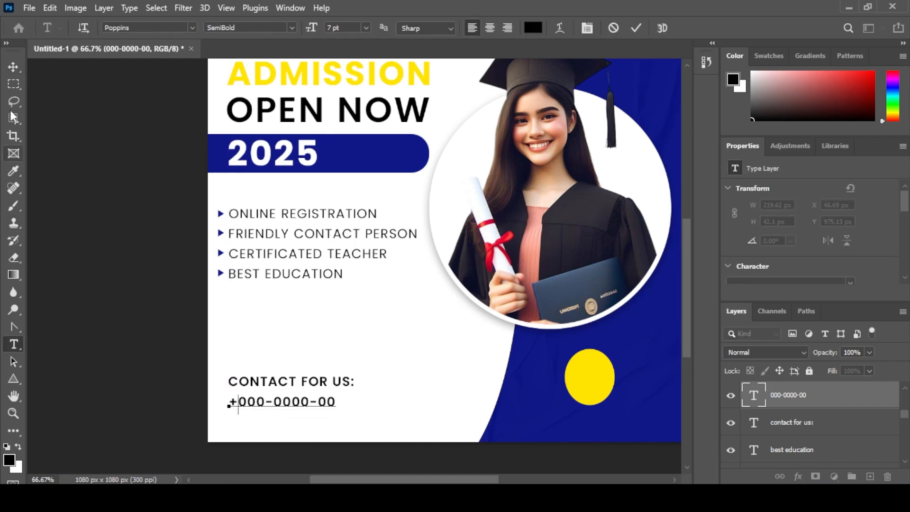
pyautogui.click(13, 66)
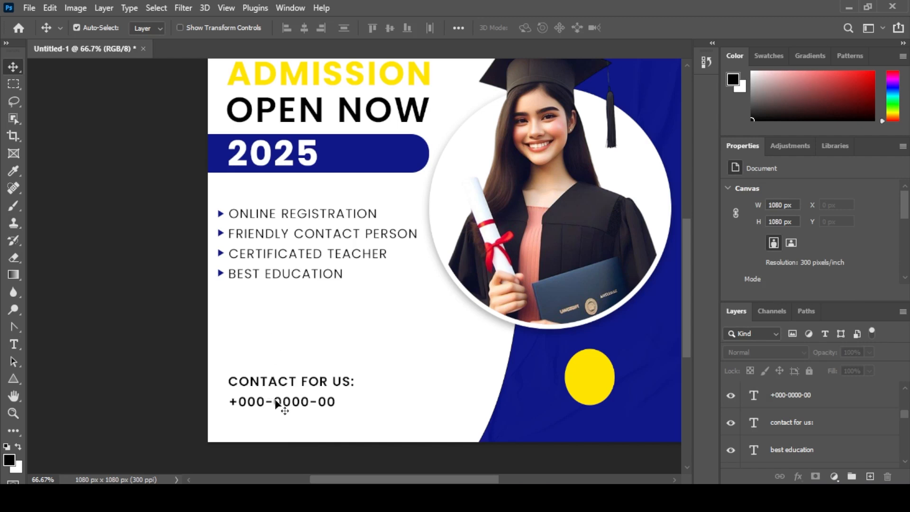
# Step: Duplicate the navy 2025 band onto the CONTACT FOR US: text and resize the copy to a full pill about 378 x 79 px
pyautogui.moveTo(335, 166); pyautogui.dragTo(306, 383)
pyautogui.hotkey('ctrl', 't')
pyautogui.moveTo(177, 369); pyautogui.dragTo(268, 379)
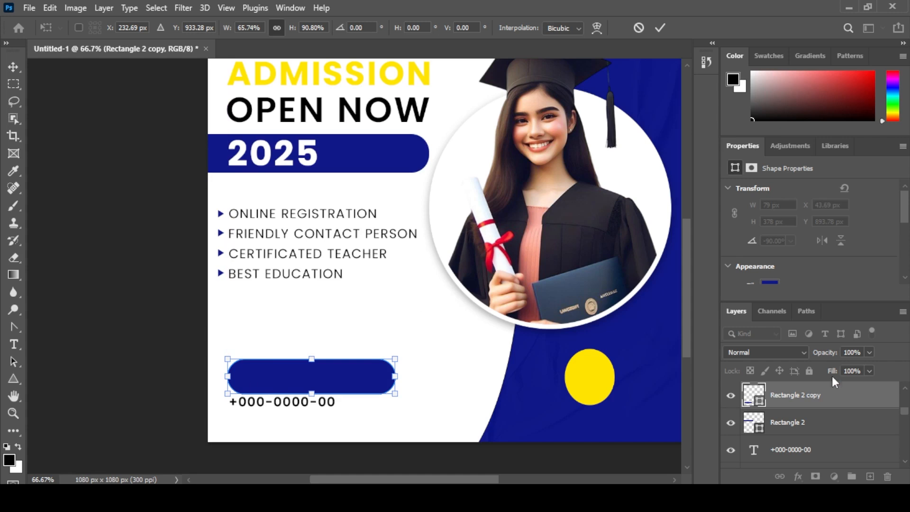
pyautogui.scroll(8, 812, 395)
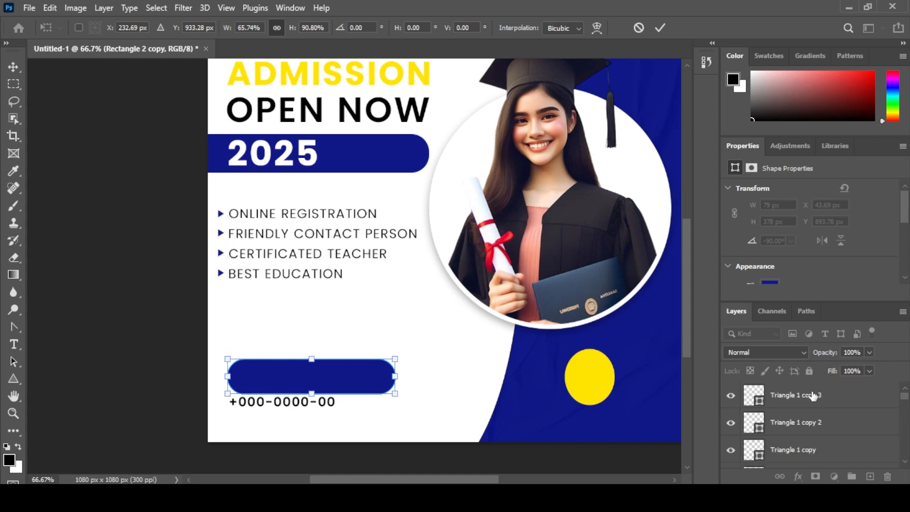
pyautogui.scroll(4, 813, 395)
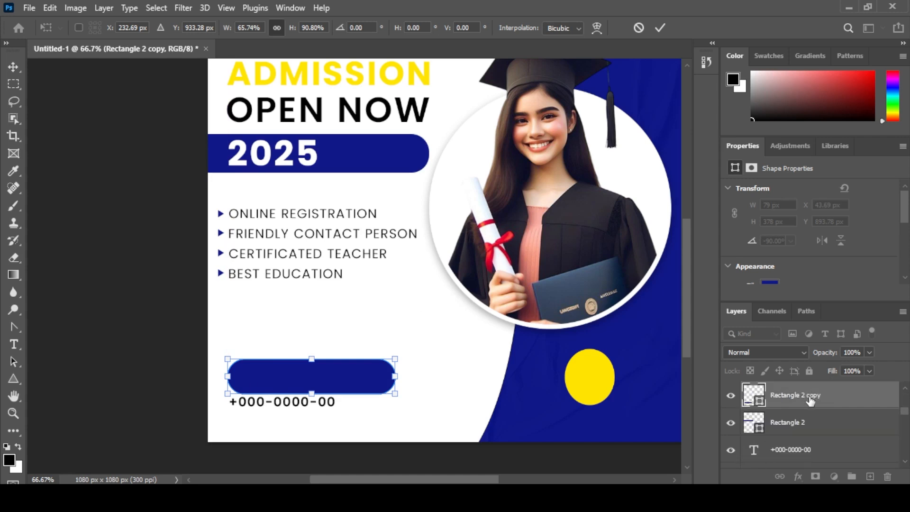
pyautogui.press('Return')
# Step: Place the navy pill's layer beneath the CONTACT FOR US: text and center the text on the pill
pyautogui.click(811, 422)
pyautogui.moveTo(813, 402); pyautogui.dragTo(796, 439)
pyautogui.moveTo(322, 387); pyautogui.dragTo(339, 382)
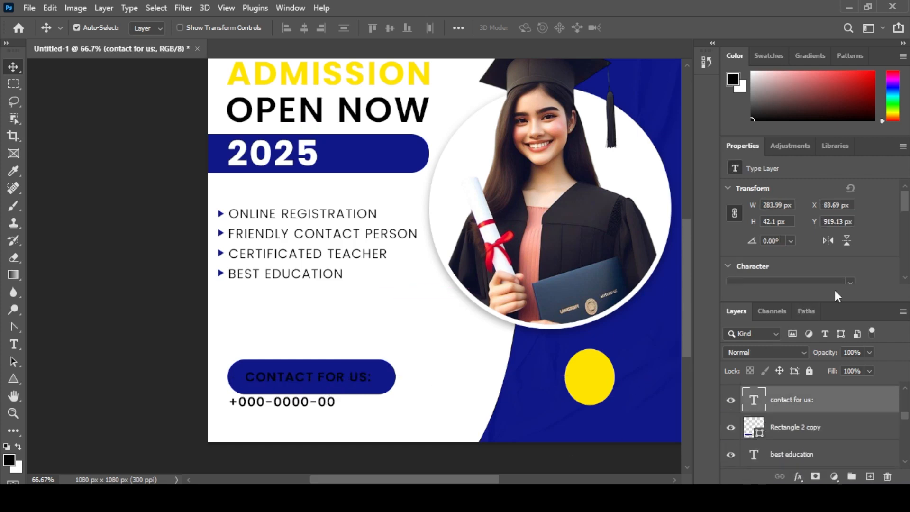
# Step: Recolor the CONTACT FOR US: text with the yellow sampled from the circle, and deselect it
pyautogui.scroll(-5, 836, 289)
pyautogui.click(836, 264)
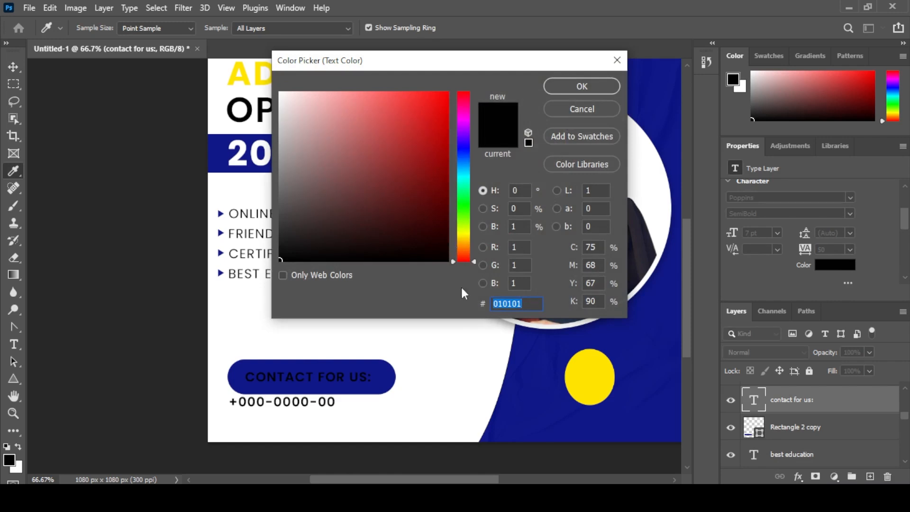
pyautogui.click(590, 360)
pyautogui.click(600, 94)
pyautogui.press('v')
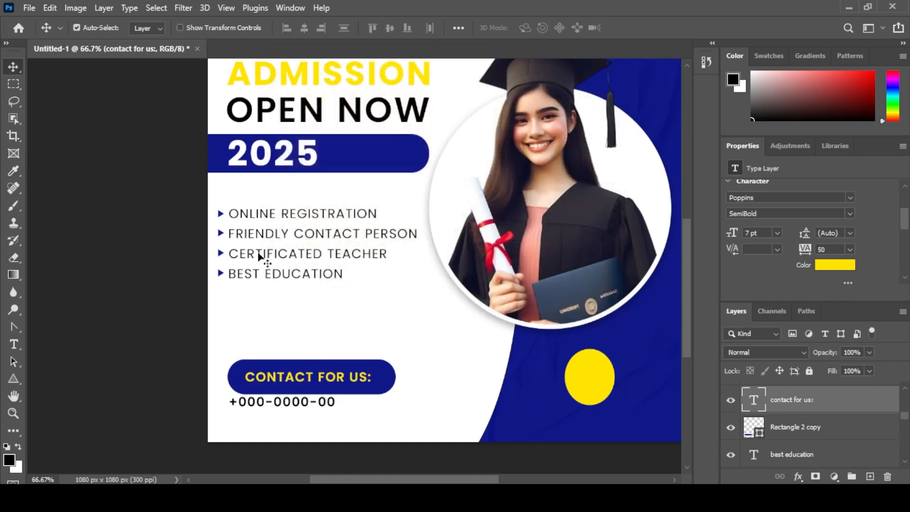
pyautogui.click(126, 268)
# Step: Move the phone number below the navy pill, aligned with the start of CONTACT FOR US:, and set its style to Bold
pyautogui.moveTo(274, 406)
pyautogui.mouseDown()
pyautogui.moveTo(295, 407)
pyautogui.moveTo(285, 415)
pyautogui.mouseUp()
pyautogui.scroll(-3, 812, 226)
pyautogui.click(847, 267)
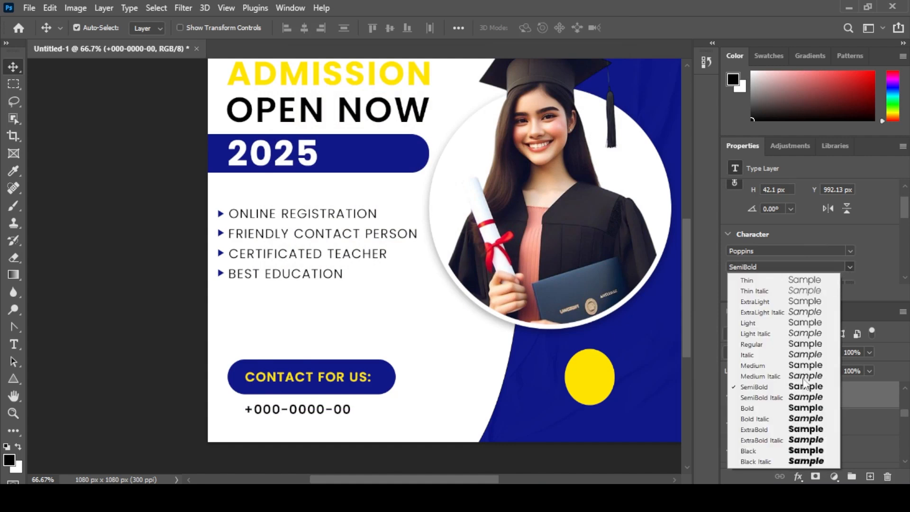
pyautogui.click(782, 413)
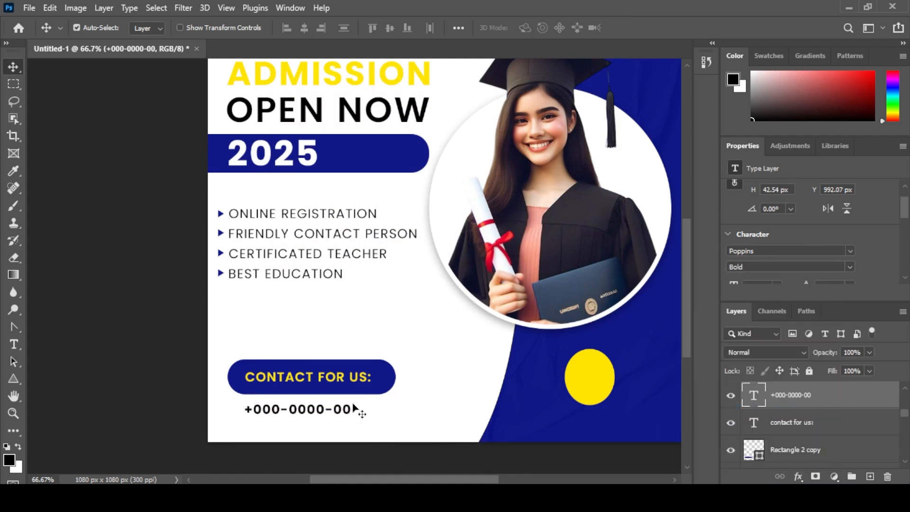
# Step: Enlarge the phone number to about 9.43 pt and reposition it beneath the navy pill
pyautogui.hotkey('ctrl', 't')
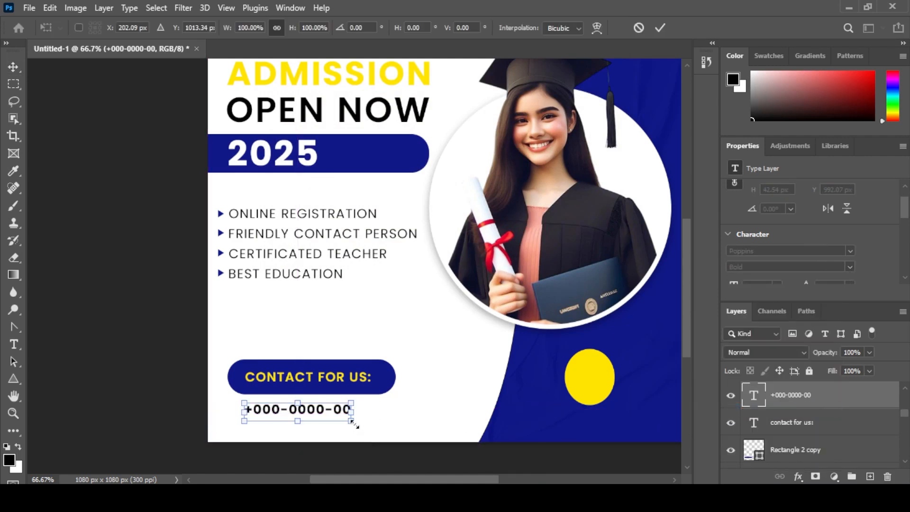
pyautogui.moveTo(351, 421); pyautogui.dragTo(389, 425)
pyautogui.moveTo(310, 415)
pyautogui.mouseDown()
pyautogui.moveTo(315, 409)
pyautogui.moveTo(314, 419)
pyautogui.mouseUp()
pyautogui.press('Return')
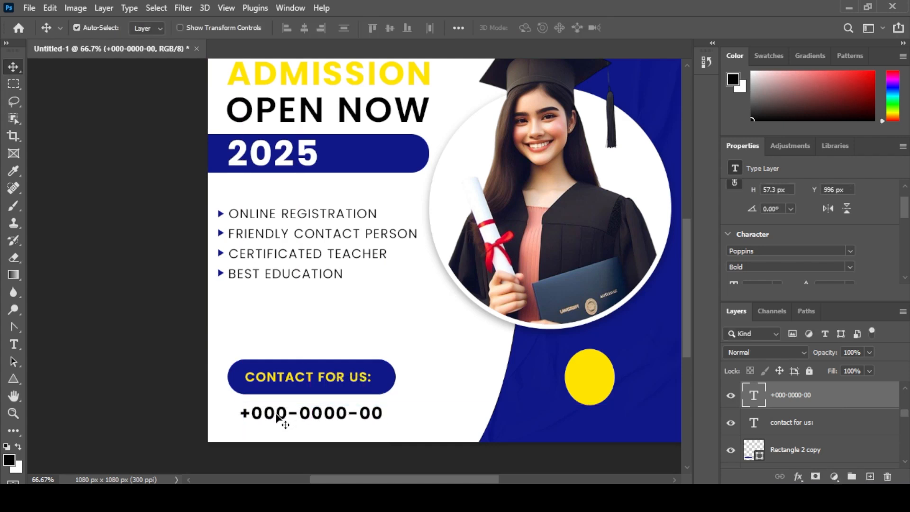
# Step: Replace the zeros in the phone number's first group with new digits and commit the text
pyautogui.doubleClick(277, 416)
pyautogui.click(300, 422)
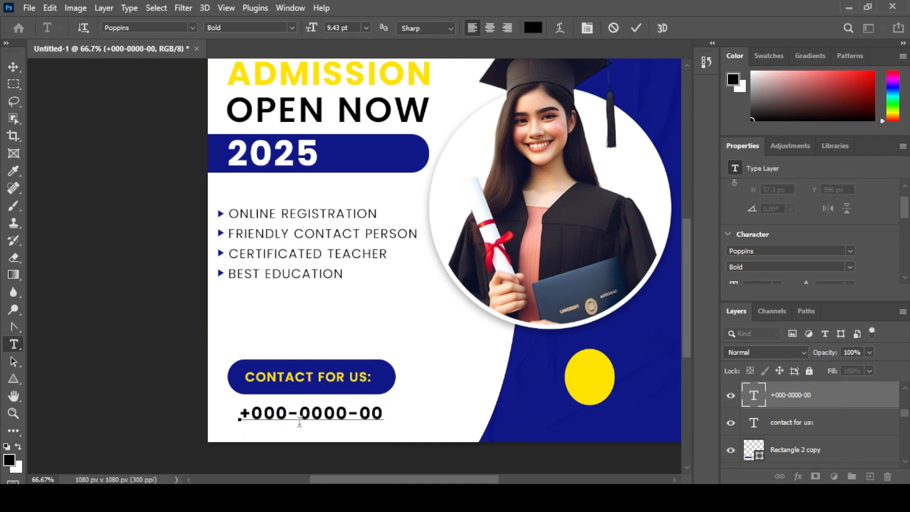
pyautogui.press('BackSpace')
pyautogui.press('BackSpace')
pyautogui.write('12')
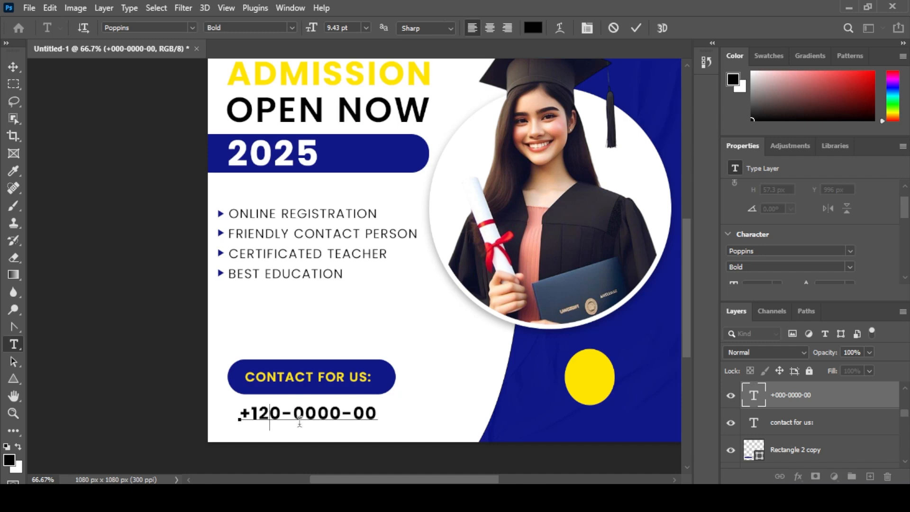
pyautogui.press('Delete')
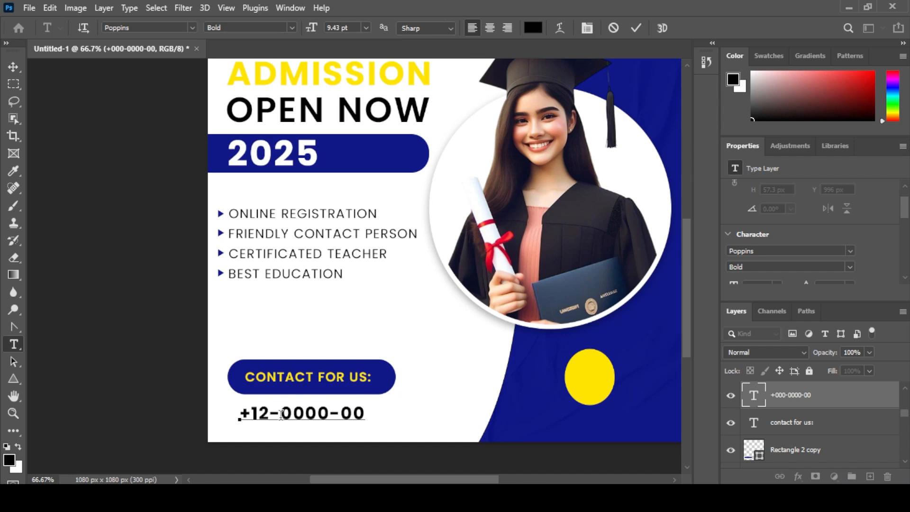
pyautogui.write('3')
pyautogui.click(13, 67)
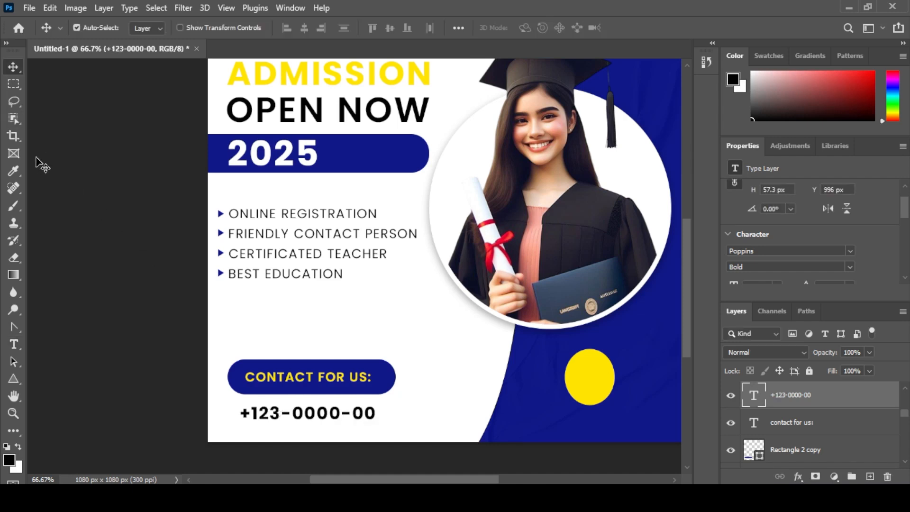
# Step: Set the phone number's Poppins font style to Medium
pyautogui.click(337, 417)
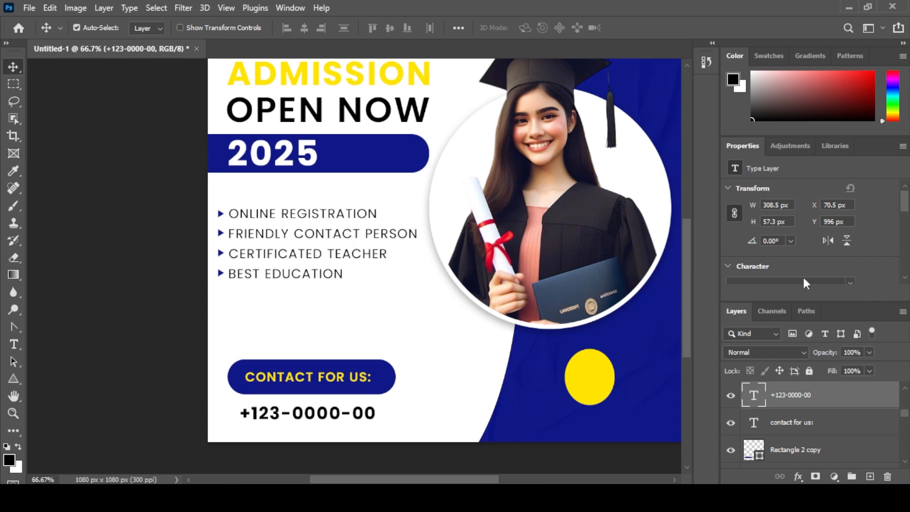
pyautogui.scroll(-1, 829, 266)
pyautogui.click(848, 266)
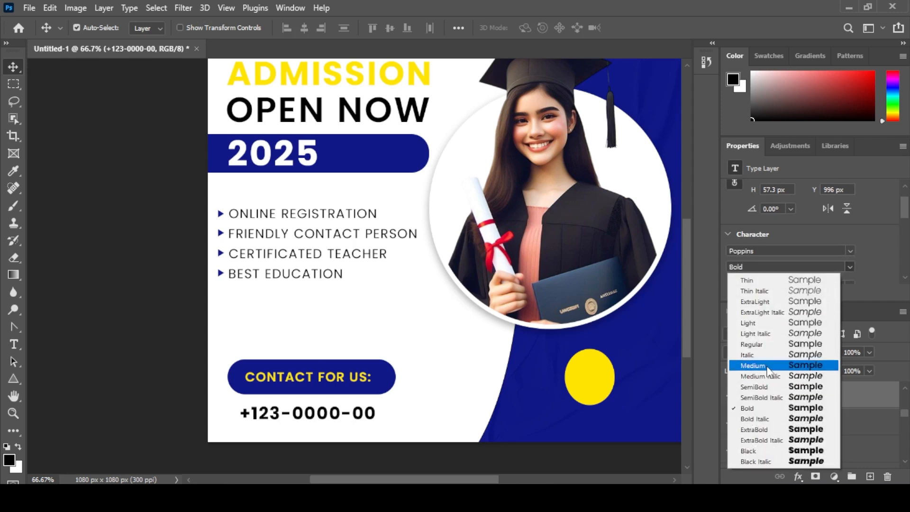
pyautogui.click(753, 366)
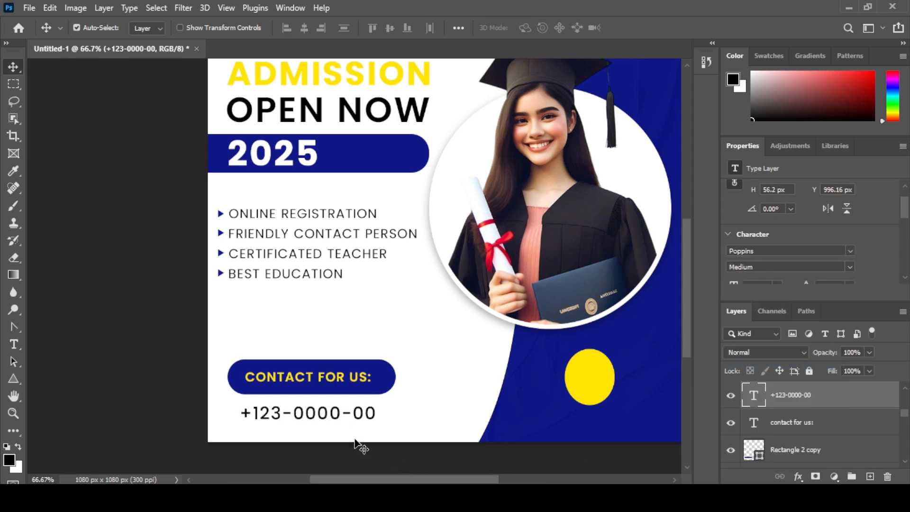
# Step: Shrink the navy pill behind CONTACT FOR US: around its centre to about 342 x 61 px
pyautogui.click(351, 393)
pyautogui.hotkey('ctrl', 't')
pyautogui.moveTo(396, 395); pyautogui.dragTo(388, 393)
pyautogui.press('Return')
pyautogui.click(81, 251)
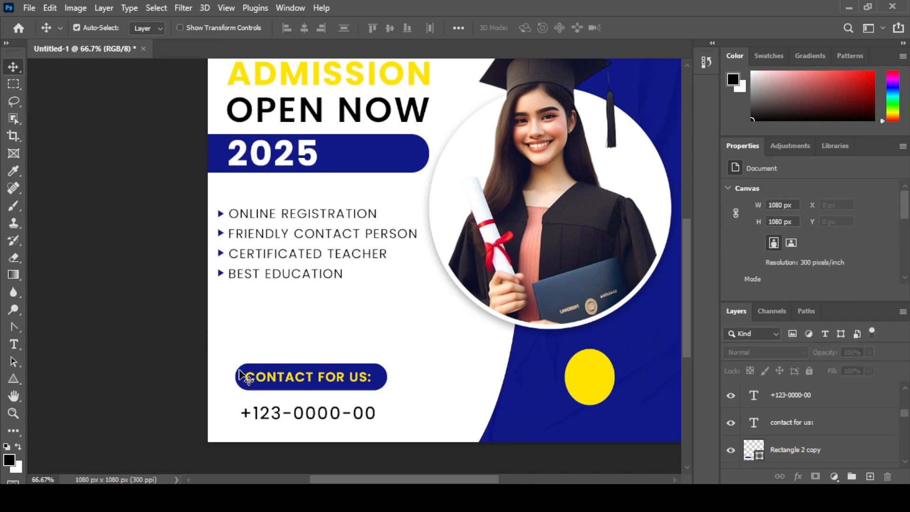
# Step: Move the CONTACT FOR US: text and its pill together to align with the 2025 text's left edge, then lower them about 8 px
pyautogui.click(248, 386)
pyautogui.keyDown('shift'); pyautogui.click(263, 383); pyautogui.keyUp('shift')
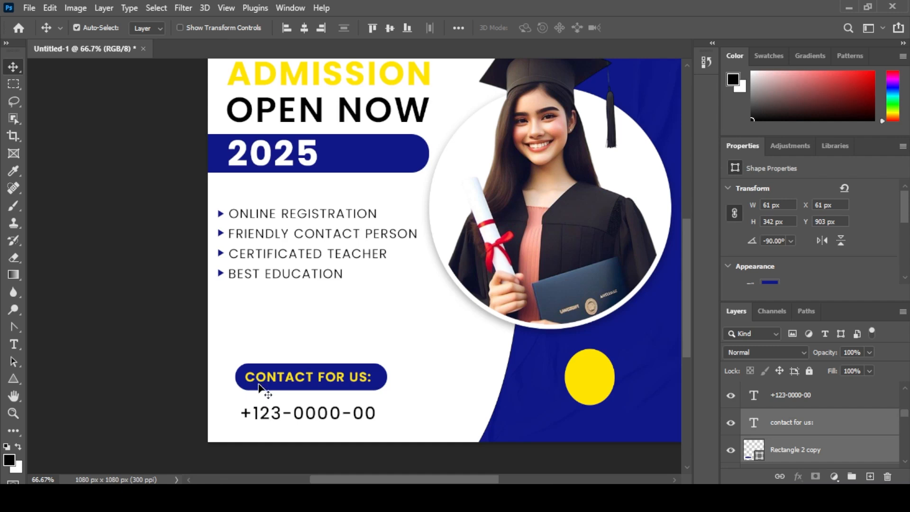
pyautogui.hotkey('ctrl', 't')
pyautogui.moveTo(273, 379); pyautogui.dragTo(265, 378)
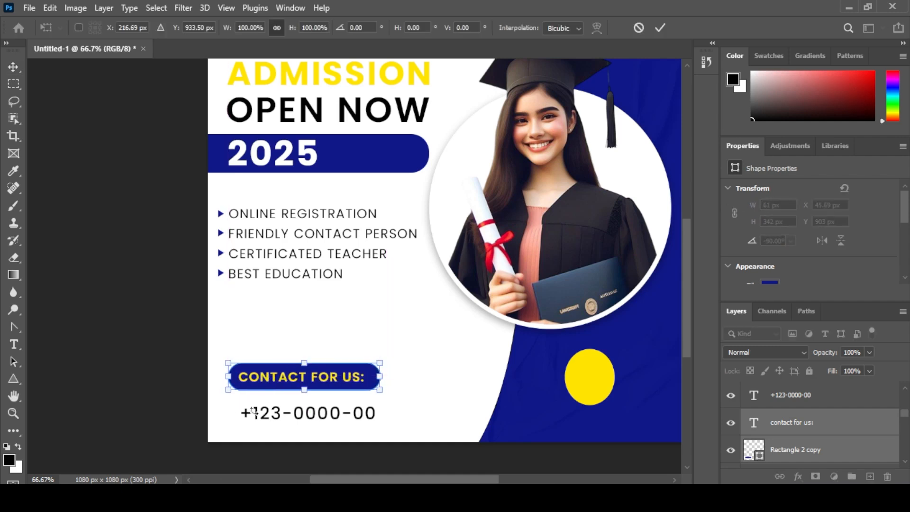
pyautogui.press('Down')
pyautogui.press('Down')
pyautogui.press('Down')
pyautogui.press('Down')
pyautogui.press('Down')
pyautogui.press('Down')
pyautogui.press('Down')
pyautogui.press('Down')
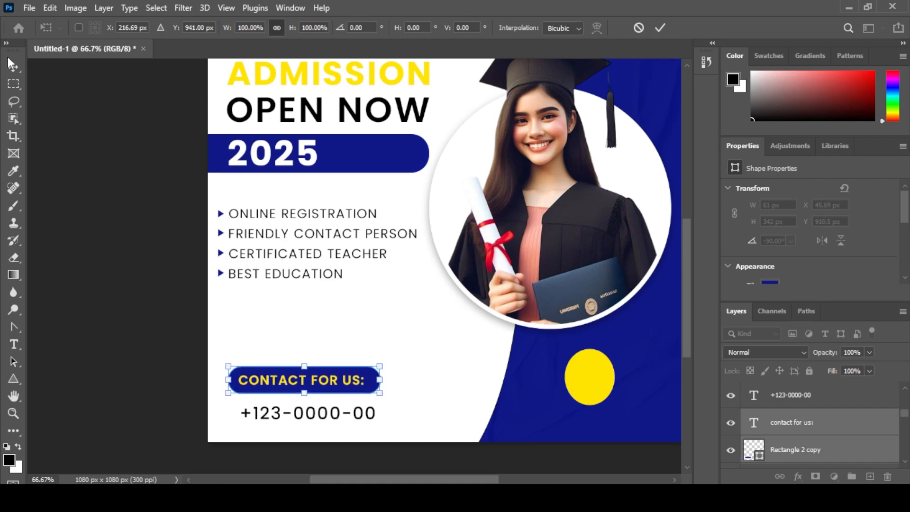
pyautogui.press('Return')
# Step: Move the phone number closer beneath the navy pill, roughly aligned with the start of the CONTACT FOR US: text
pyautogui.click(84, 172)
pyautogui.moveTo(311, 422); pyautogui.dragTo(300, 418)
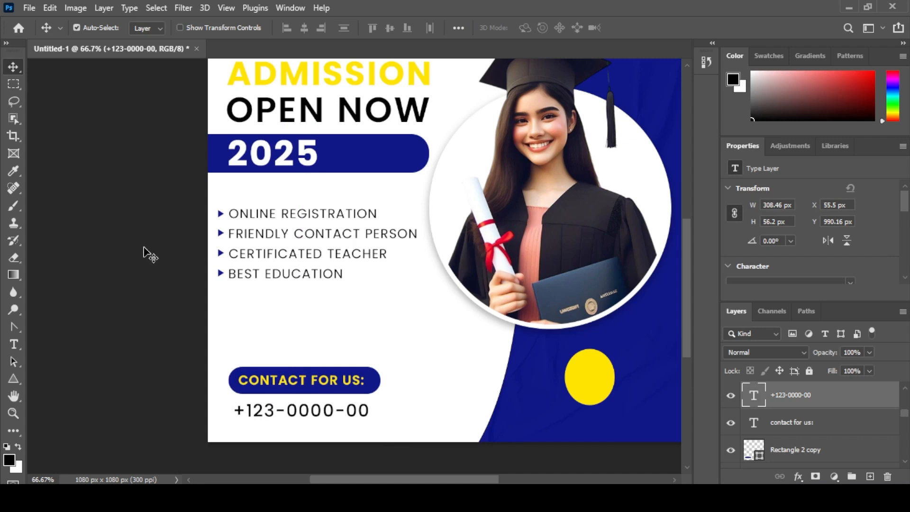
pyautogui.click(78, 308)
pyautogui.hotkey('ctrl', '0')
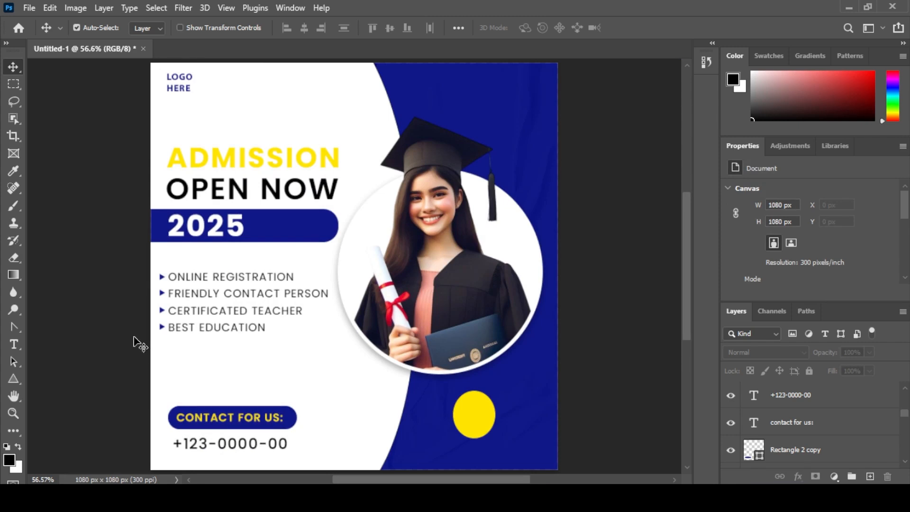
# Step: Move the whole feature list with its triangle bullets down and slightly right, widening the gap below the 2025 band
pyautogui.moveTo(117, 338); pyautogui.dragTo(308, 237)
pyautogui.moveTo(244, 279); pyautogui.dragTo(248, 293)
pyautogui.click(83, 242)
pyautogui.click(175, 238)
pyautogui.keyDown('shift'); pyautogui.click(180, 236); pyautogui.keyUp('shift')
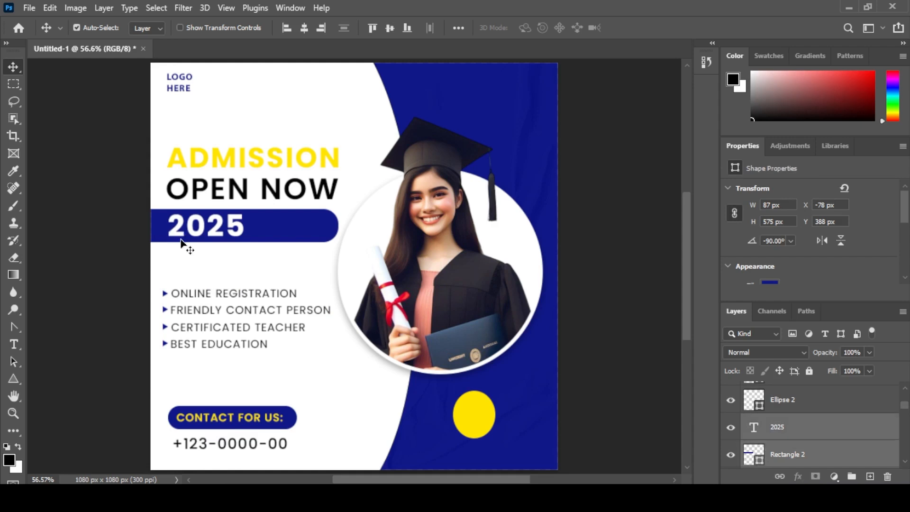
pyautogui.press('Down')
pyautogui.press('Down')
pyautogui.press('Down')
pyautogui.press('Down')
pyautogui.press('Down')
pyautogui.press('Down')
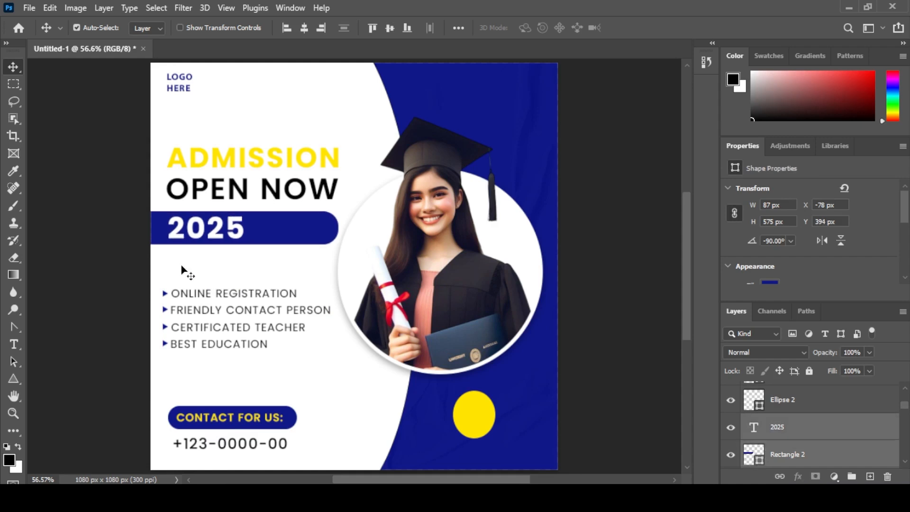
pyautogui.press('Up')
pyautogui.press('Up')
pyautogui.press('Up')
pyautogui.press('Up')
pyautogui.press('Up')
pyautogui.press('Up')
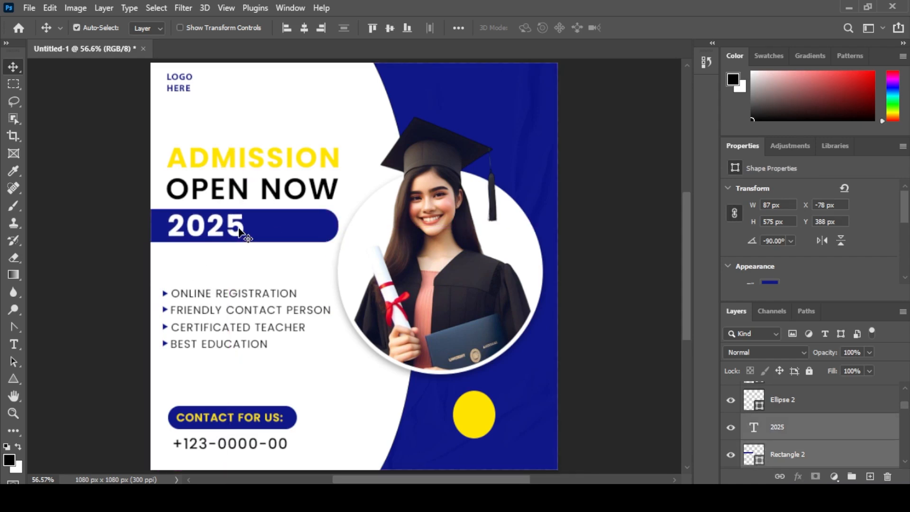
# Step: Move the 2025 text and its navy band together down 3 px
pyautogui.click(250, 236)
pyautogui.keyDown('shift'); pyautogui.click(242, 232); pyautogui.keyUp('shift')
pyautogui.press('Down')
pyautogui.press('Down')
pyautogui.press('Down')
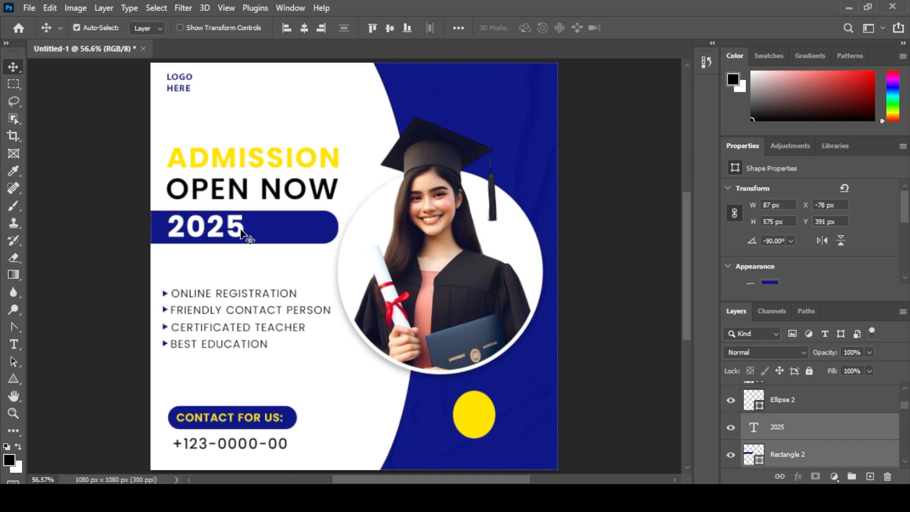
pyautogui.click(121, 237)
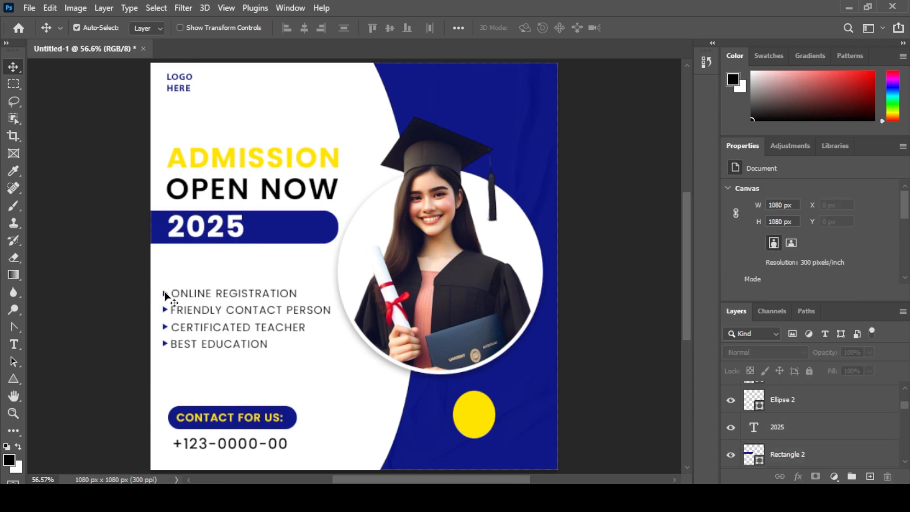
# Step: Move the ONLINE REGISTRATION line and its triangle bullet up about 13 px
pyautogui.click(166, 294)
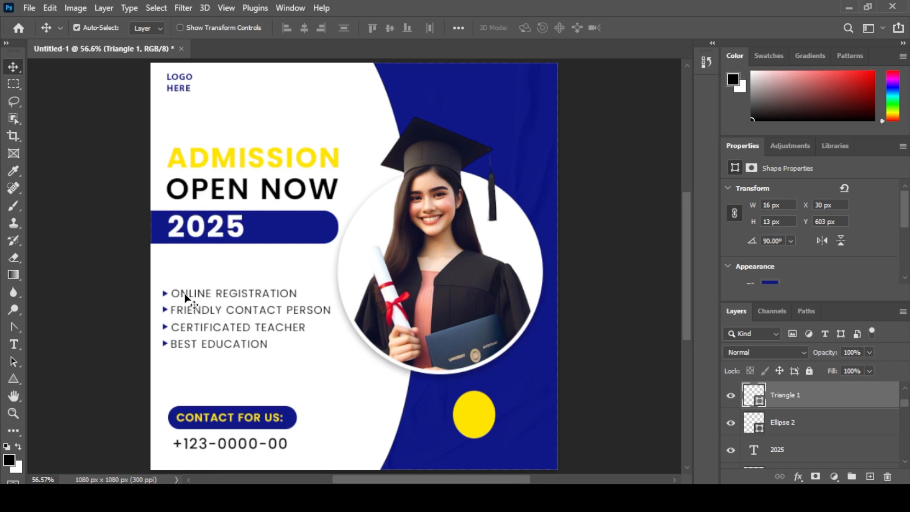
pyautogui.keyDown('shift'); pyautogui.click(185, 294); pyautogui.keyUp('shift')
pyautogui.press('Up')
pyautogui.press('Up')
pyautogui.press('Up')
pyautogui.press('Up')
pyautogui.press('Up')
pyautogui.press('Up')
pyautogui.press('Up')
pyautogui.press('Up')
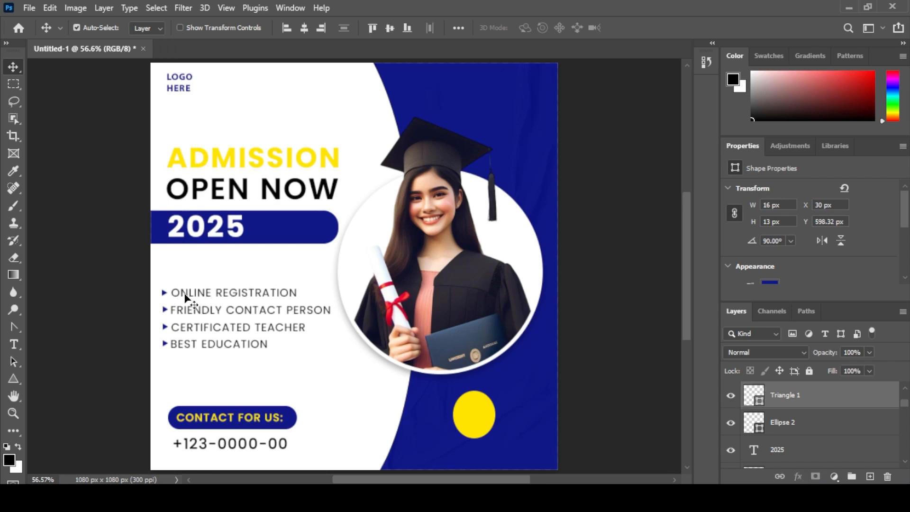
pyautogui.press('Up')
pyautogui.press('Up')
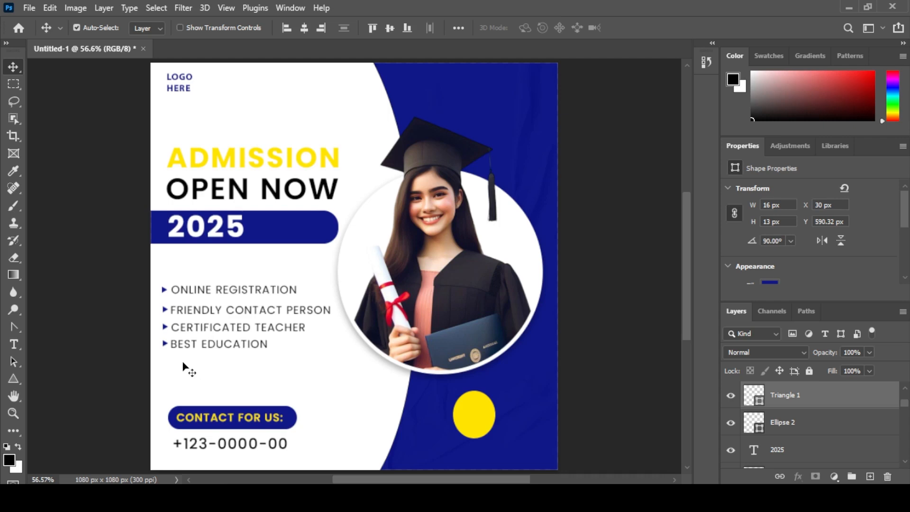
# Step: Nudge the BEST EDUCATION line and its triangle bullet slightly down
pyautogui.moveTo(160, 359); pyautogui.dragTo(287, 334)
pyautogui.press('Down')
pyautogui.press('Down')
pyautogui.press('Down')
pyautogui.press('Down')
pyautogui.press('Down')
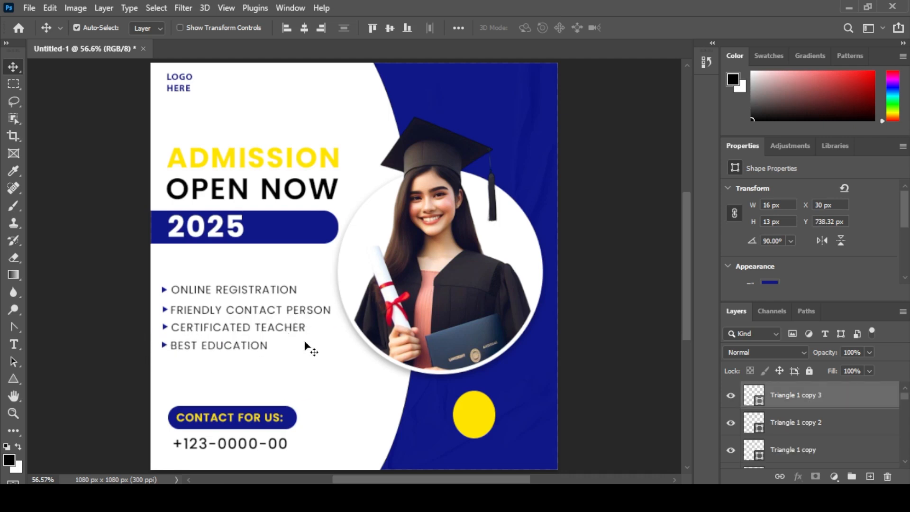
# Step: Nudge the CERTIFICATED TEACHER and FRIENDLY CONTACT PERSON lines with their bullets vertically to even out the list spacing
pyautogui.moveTo(121, 338); pyautogui.dragTo(313, 320)
pyautogui.press('Down')
pyautogui.press('Down')
pyautogui.press('Down')
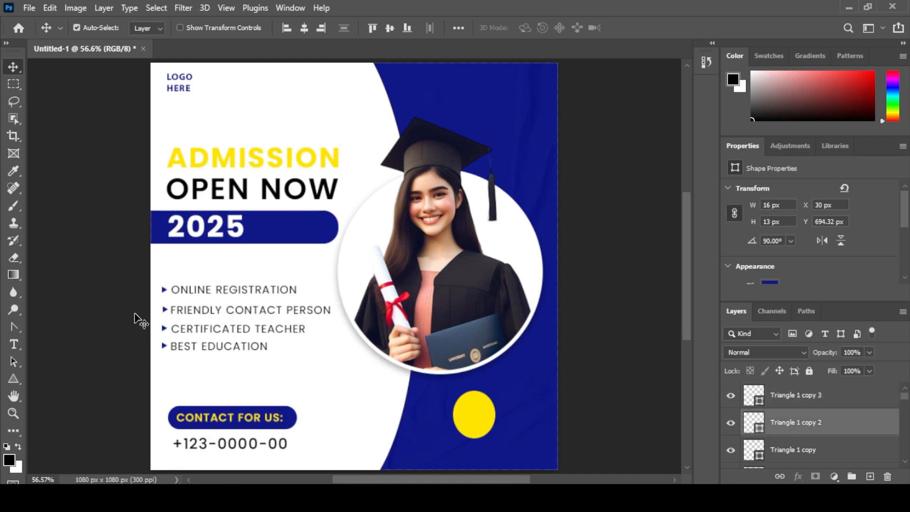
pyautogui.moveTo(119, 314); pyautogui.dragTo(334, 309)
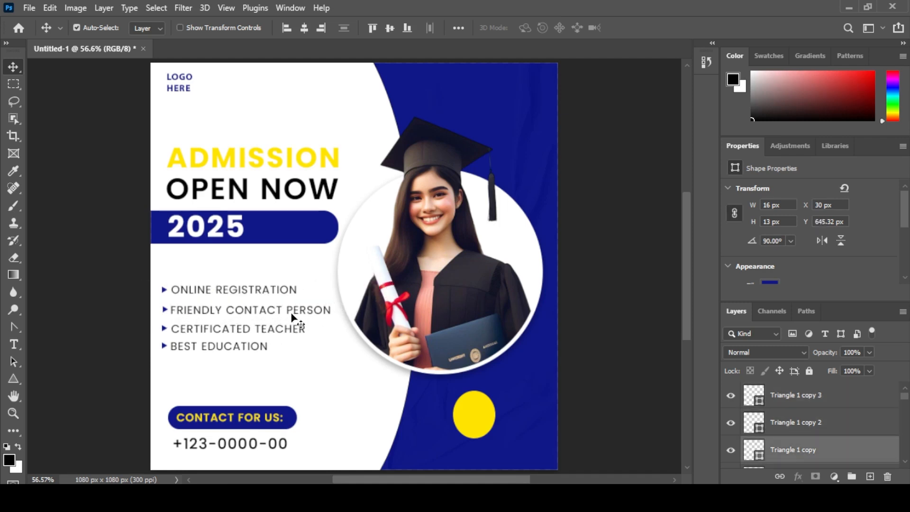
pyautogui.moveTo(139, 319); pyautogui.dragTo(329, 341)
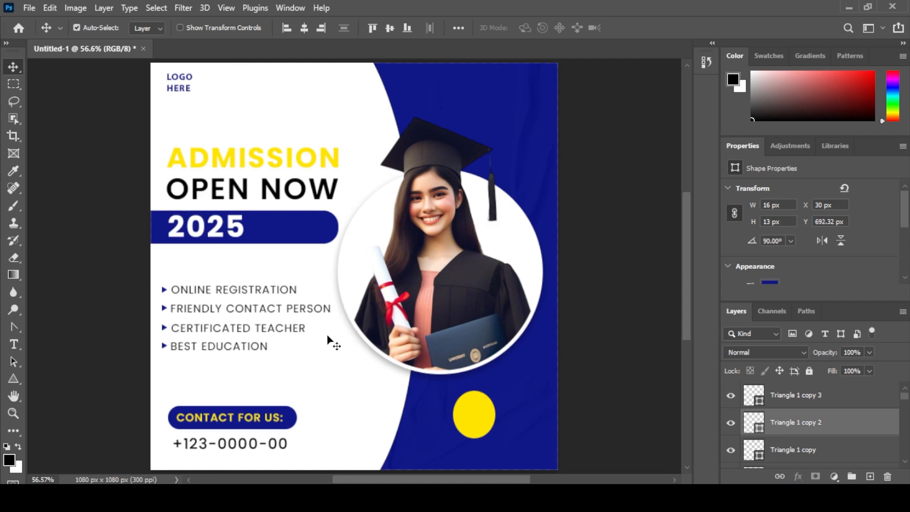
# Step: Move the yellow ellipse to the upper-right part of the navy shape, above the graduation cap's tassel
pyautogui.click(69, 326)
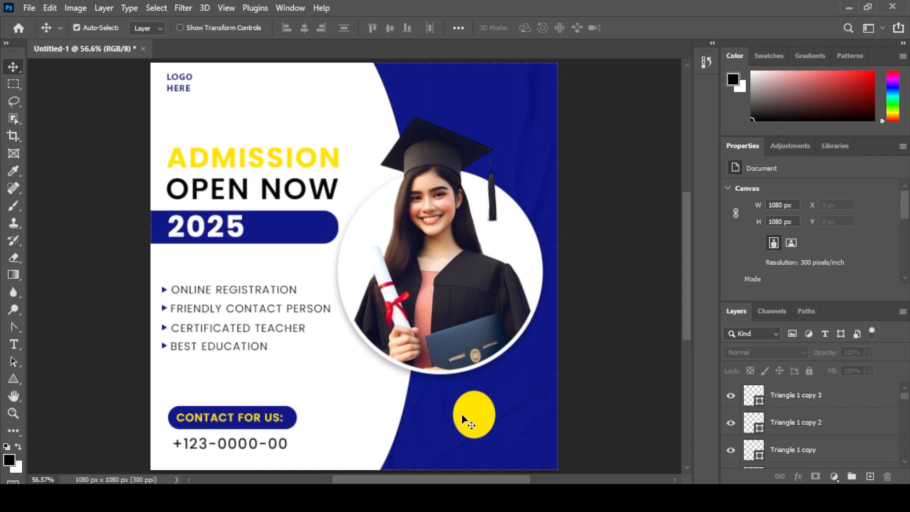
pyautogui.moveTo(460, 415); pyautogui.dragTo(502, 113)
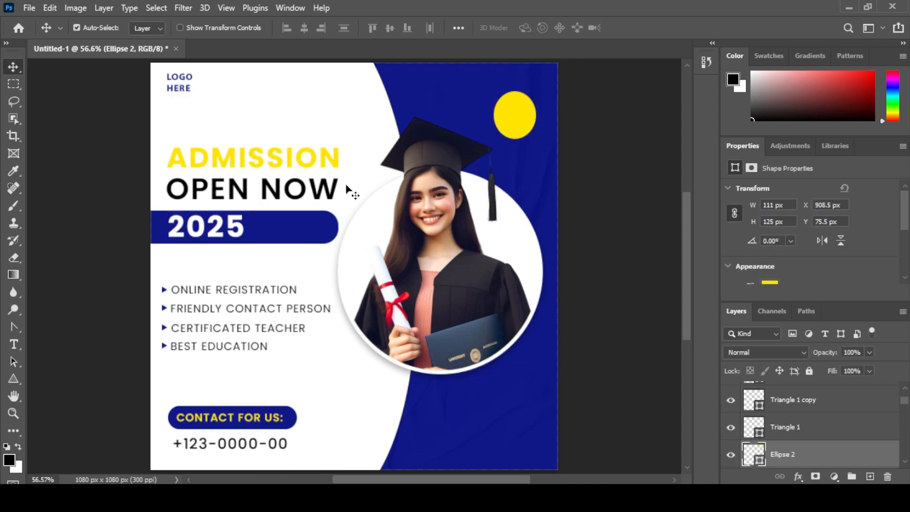
# Step: Duplicate the navy contact pill onto the navy area below the graduate photo and narrow the copy to 76.02% width
pyautogui.moveTo(245, 426); pyautogui.dragTo(520, 434)
pyautogui.press('ctrl')
pyautogui.hotkey('ctrl', 't')
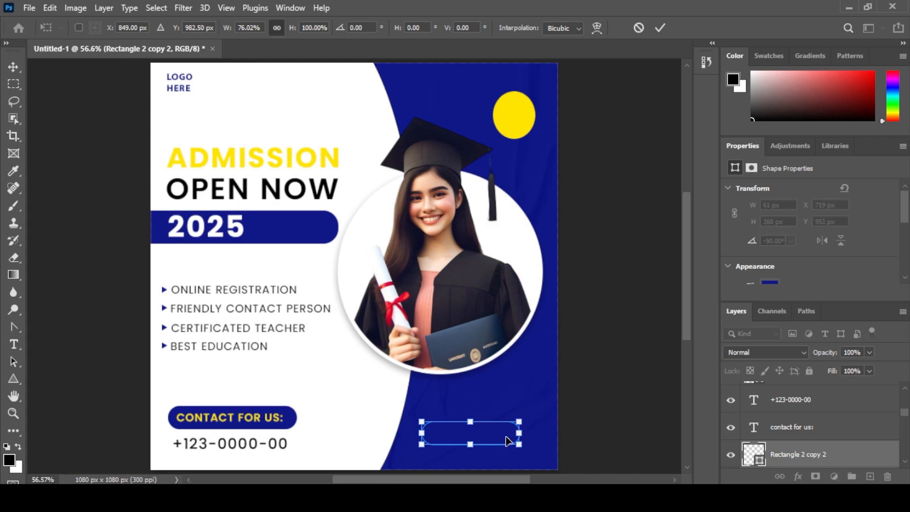
pyautogui.click(654, 27)
# Step: Fill the copied pill with the recently used yellow
pyautogui.scroll(-2, 841, 256)
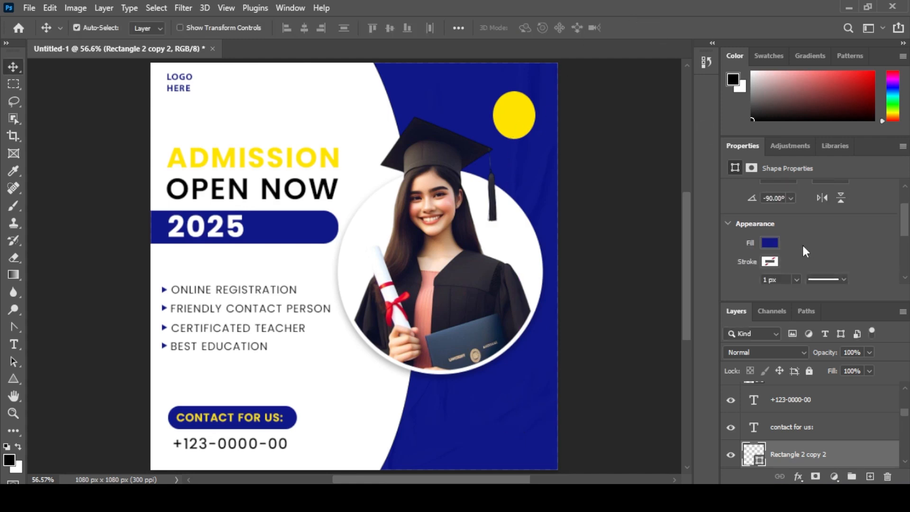
pyautogui.click(778, 242)
pyautogui.click(778, 243)
pyautogui.click(769, 243)
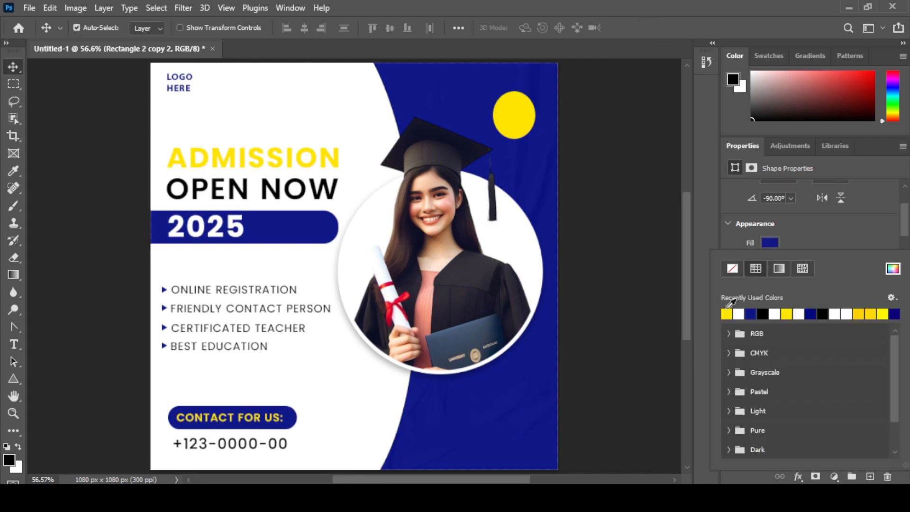
pyautogui.click(726, 314)
pyautogui.click(14, 69)
pyautogui.click(59, 156)
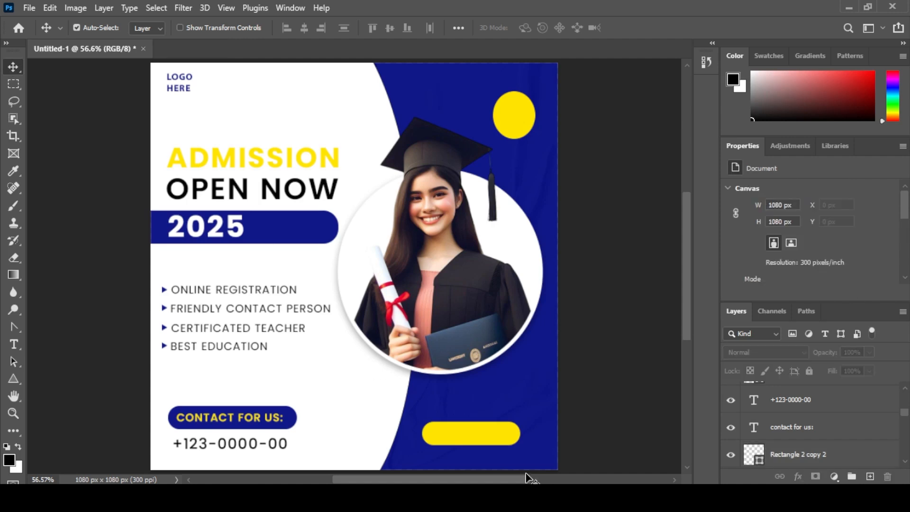
# Step: Duplicate the phone number text onto the yellow pill and replace its content with APPLY NOW
pyautogui.scroll(3, 451, 460)
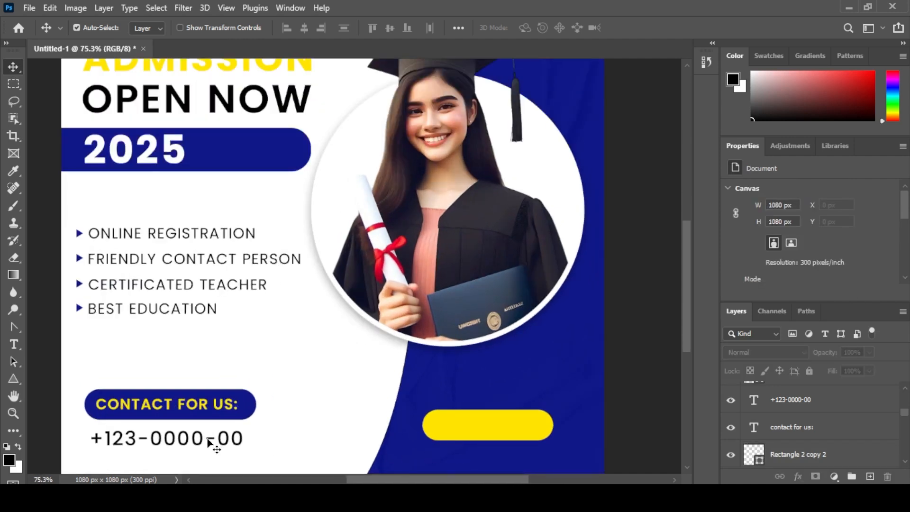
pyautogui.moveTo(201, 441); pyautogui.dragTo(530, 429)
pyautogui.doubleClick(520, 427)
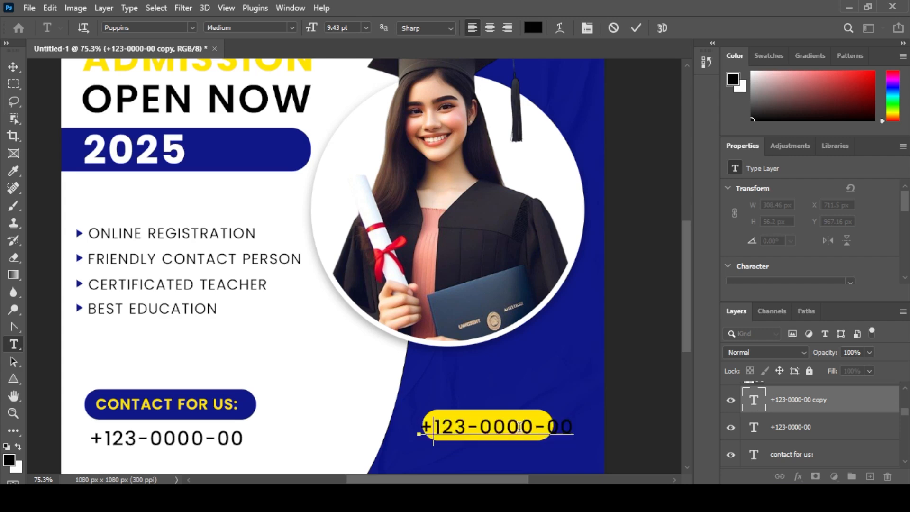
pyautogui.write('APPLY')
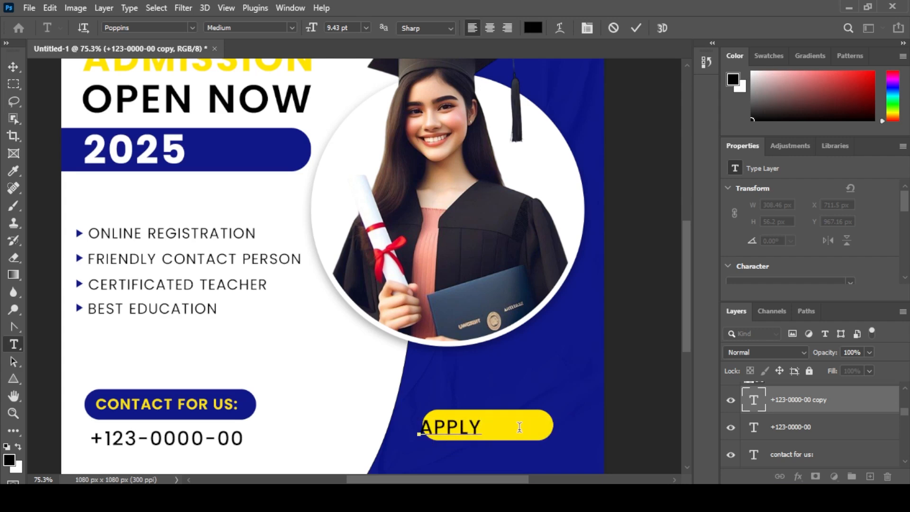
pyautogui.write(' NOW')
pyautogui.click(14, 67)
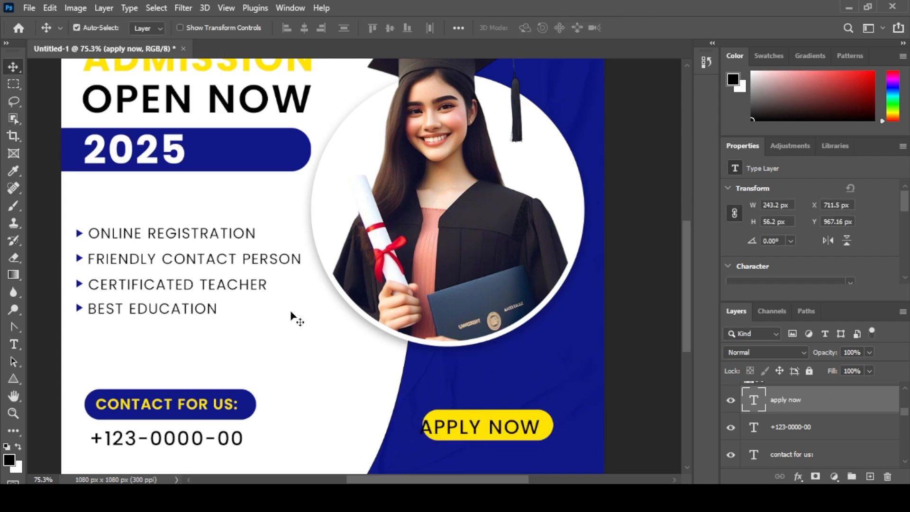
# Step: Centre the APPLY NOW text on the yellow pill and set its Poppins style to SemiBold
pyautogui.moveTo(500, 430); pyautogui.dragTo(508, 428)
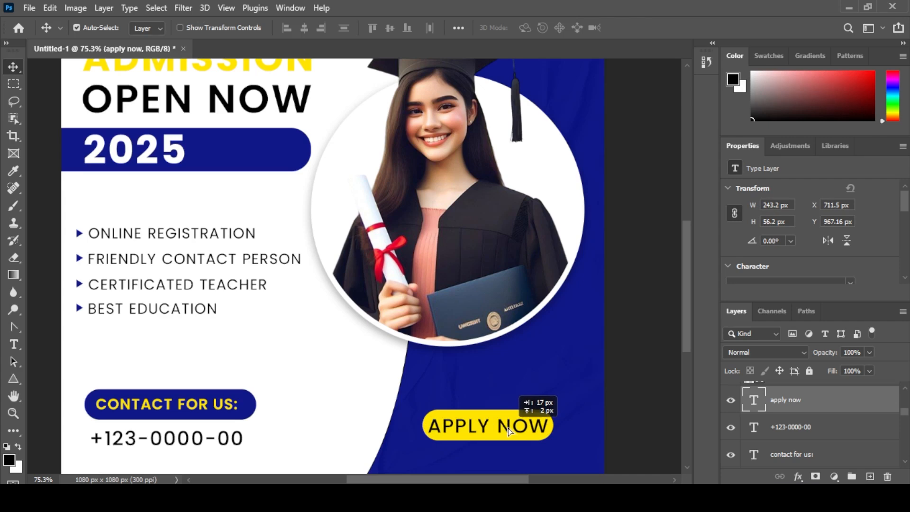
pyautogui.scroll(-2, 866, 280)
pyautogui.click(848, 267)
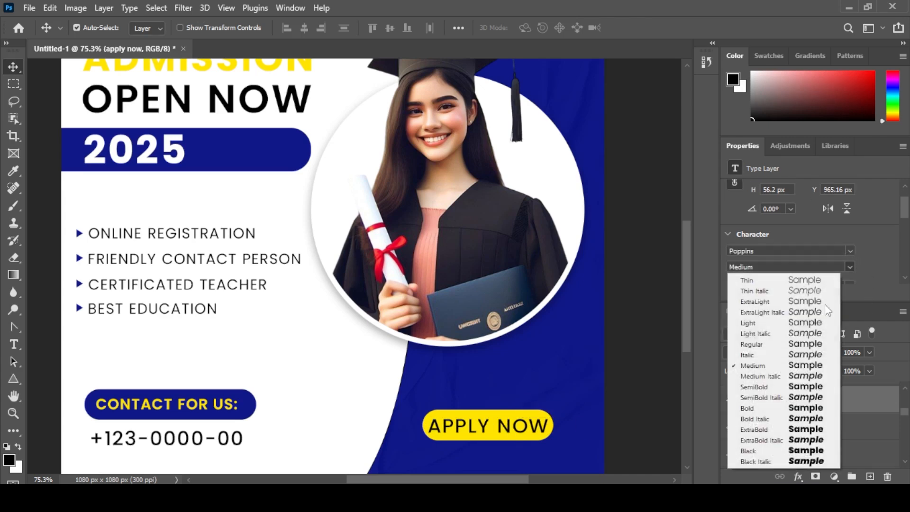
pyautogui.click(784, 387)
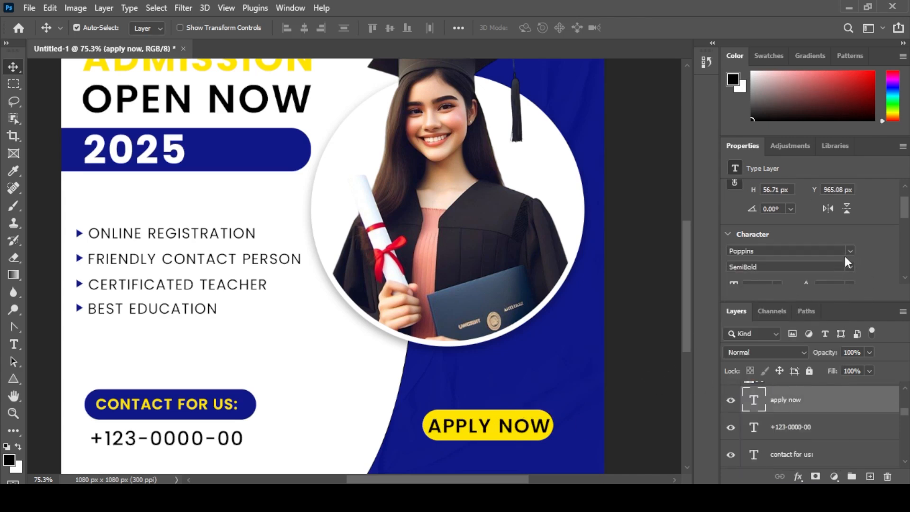
# Step: Set the APPLY NOW text to 8 pt Bold and recentre it on the yellow pill
pyautogui.scroll(-1, 846, 255)
pyautogui.click(758, 264)
pyautogui.write('8')
pyautogui.press('Return')
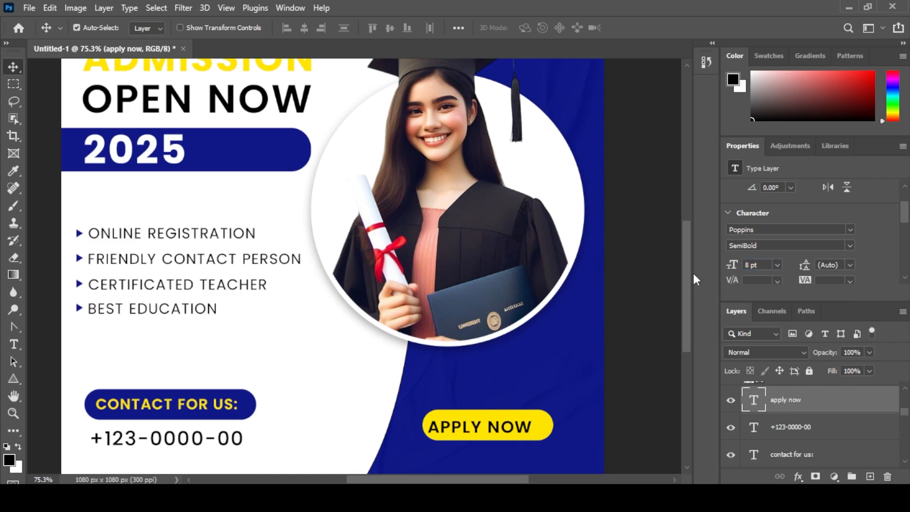
pyautogui.click(852, 246)
pyautogui.click(763, 385)
pyautogui.moveTo(496, 429); pyautogui.dragTo(503, 428)
pyautogui.keyDown('shift'); pyautogui.click(545, 411); pyautogui.keyUp('shift')
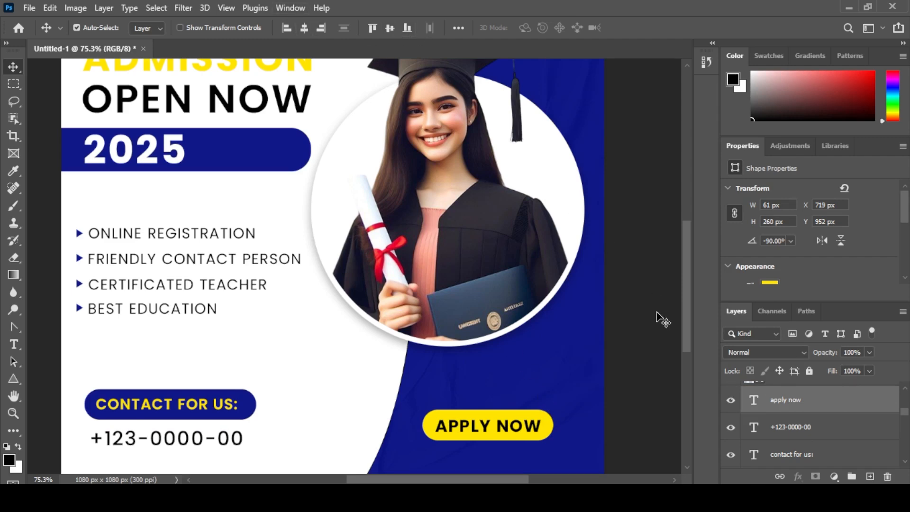
# Step: Add a black Multiply drop shadow to the yellow pill, adjusting its opacity and size for a soft edge
pyautogui.click(548, 426)
pyautogui.click(798, 477)
pyautogui.click(806, 466)
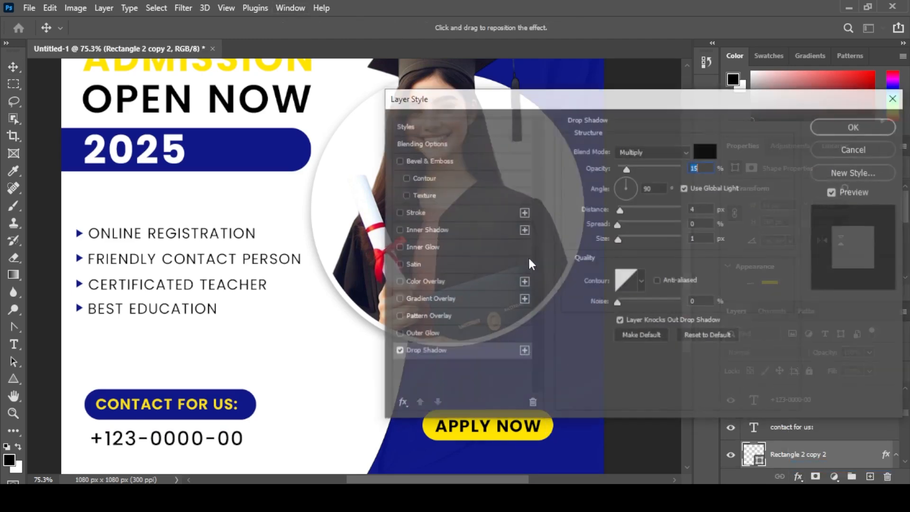
pyautogui.moveTo(594, 100); pyautogui.dragTo(607, 70)
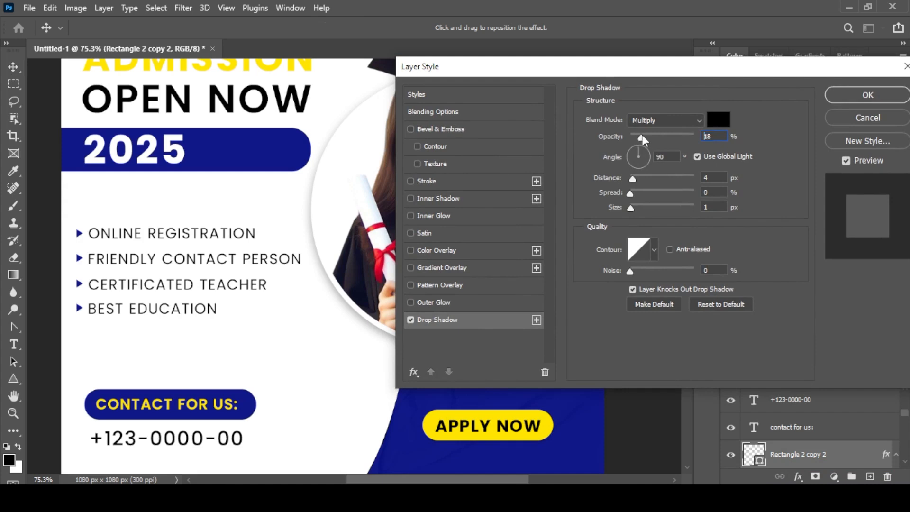
pyautogui.moveTo(644, 135); pyautogui.dragTo(643, 137)
pyautogui.moveTo(634, 179); pyautogui.dragTo(634, 209)
pyautogui.moveTo(643, 136); pyautogui.dragTo(651, 136)
pyautogui.click(867, 95)
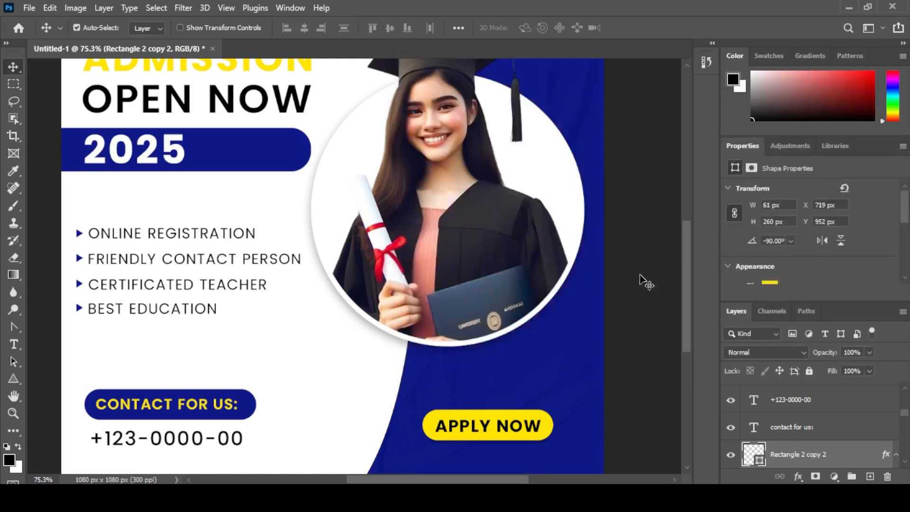
# Step: Apply a drop shadow to the APPLY NOW text, with the outer glow effect turned off
pyautogui.click(526, 435)
pyautogui.click(799, 476)
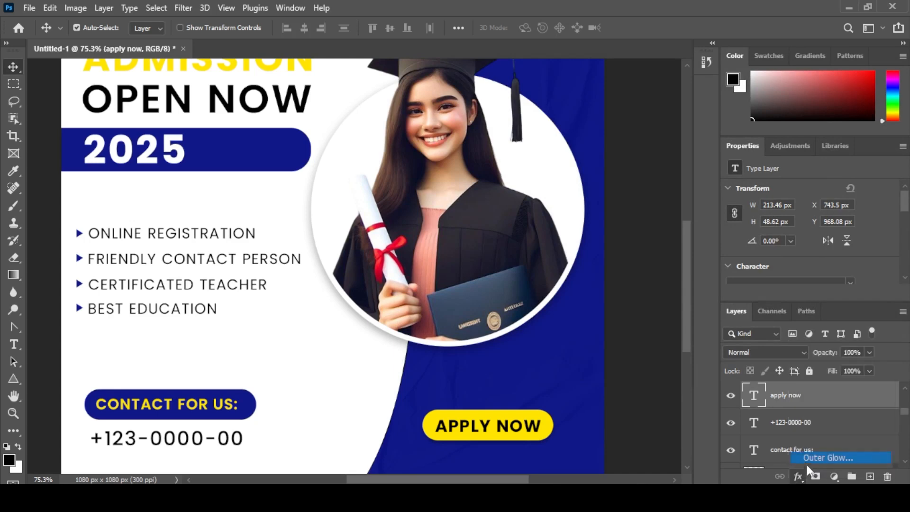
pyautogui.click(807, 462)
pyautogui.click(399, 302)
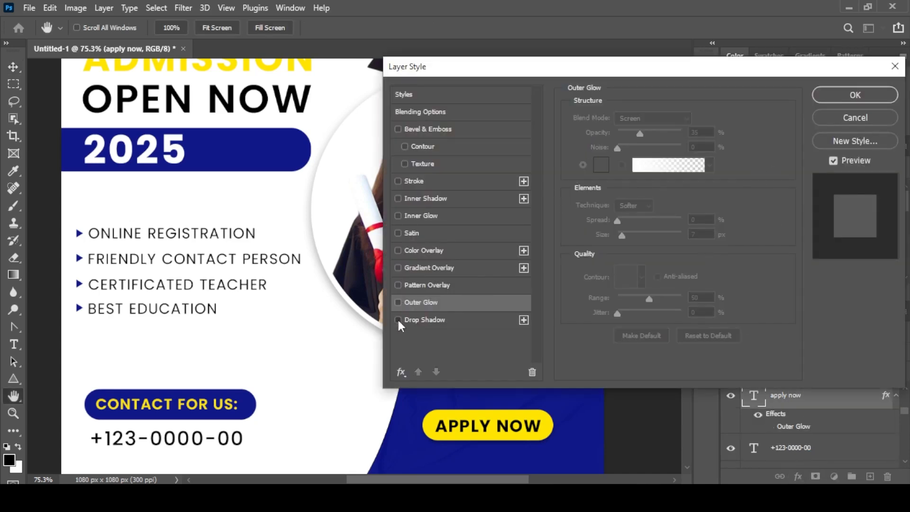
pyautogui.click(398, 320)
pyautogui.click(857, 97)
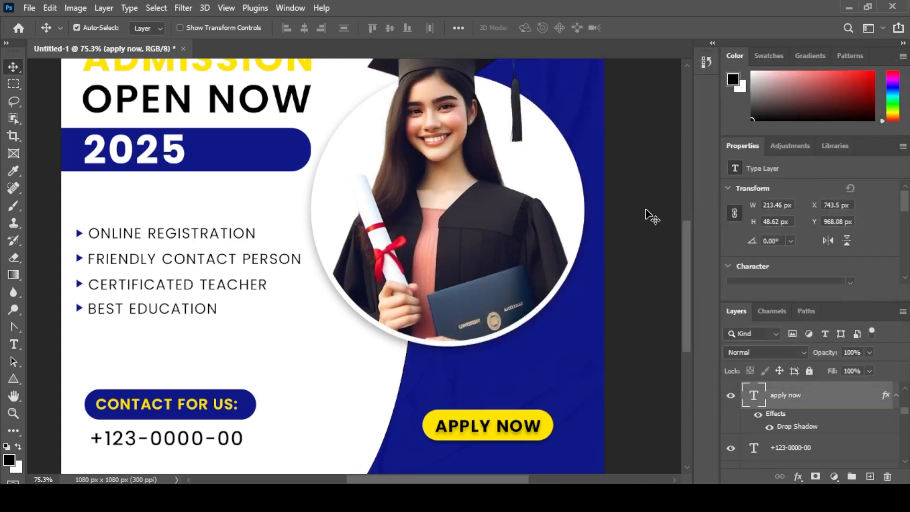
pyautogui.click(638, 226)
pyautogui.hotkey('ctrl', '0')
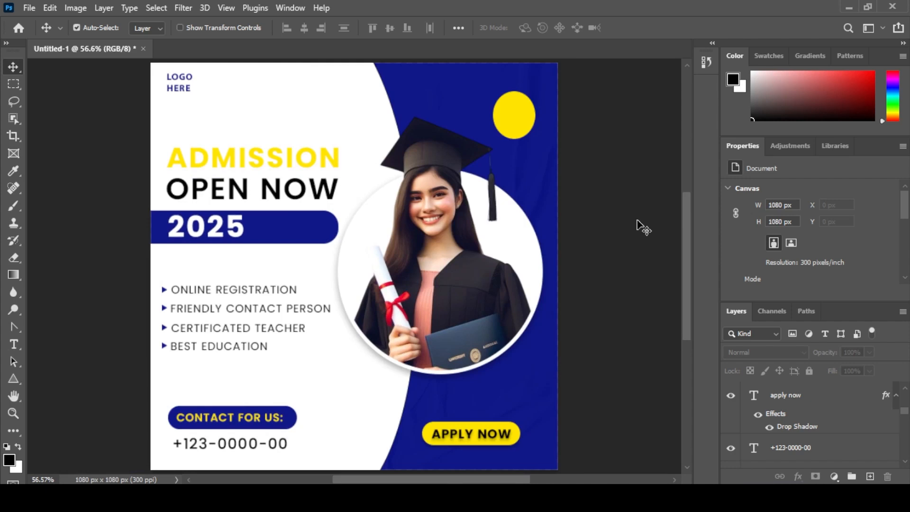
# Step: Move the yellow pill and its APPLY NOW text together about 20 px to the right
pyautogui.click(487, 434)
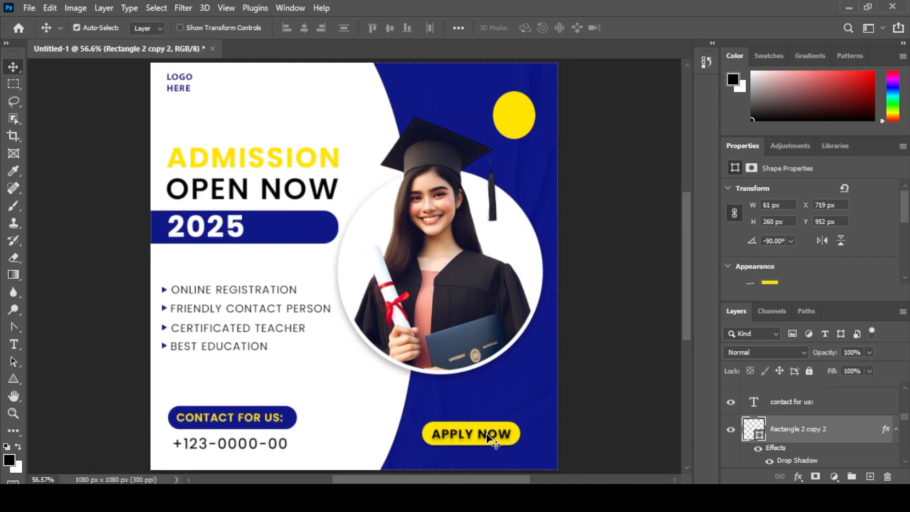
pyautogui.click(491, 437)
pyautogui.hotkey('ctrl', 't')
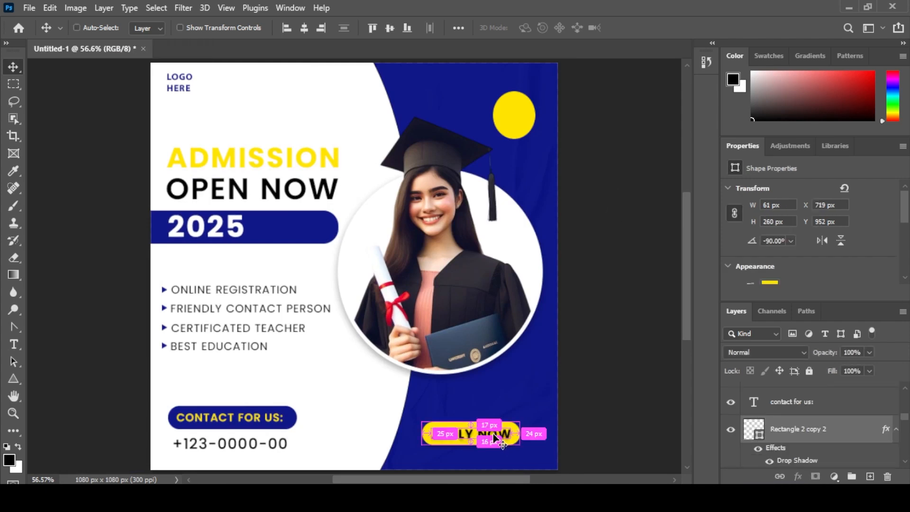
pyautogui.moveTo(494, 434); pyautogui.dragTo(497, 435)
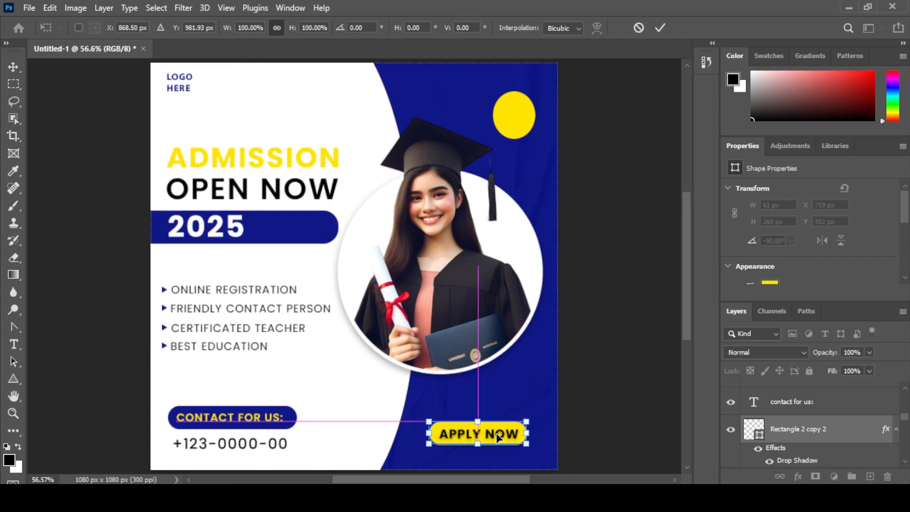
pyautogui.click(13, 67)
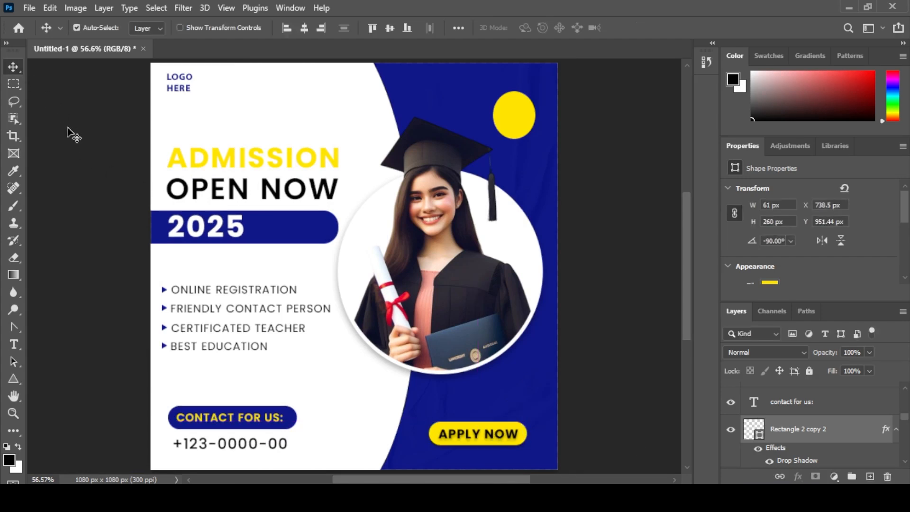
# Step: Delete the yellow circle above the graduate and turn on the Stroke effect of the curved navy shape
pyautogui.moveTo(515, 118); pyautogui.dragTo(541, 90)
pyautogui.press('Delete')
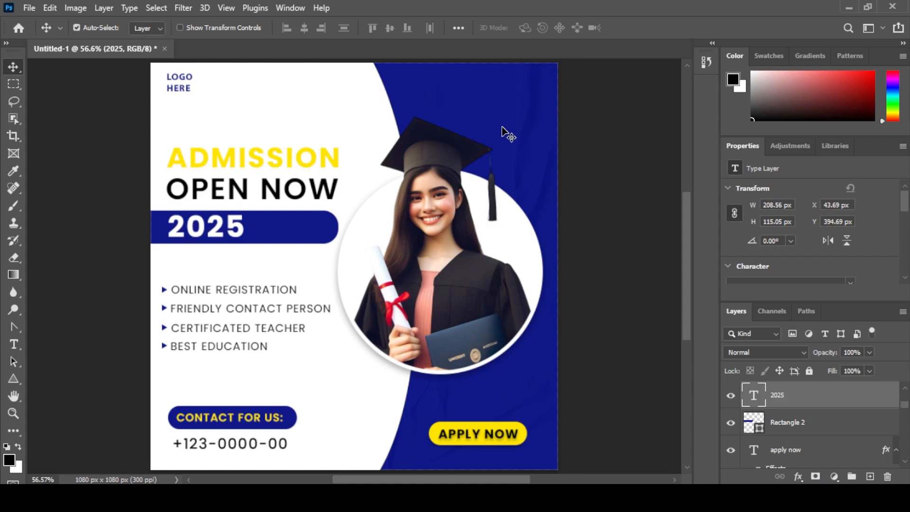
pyautogui.click(502, 131)
pyautogui.scroll(-2, 786, 429)
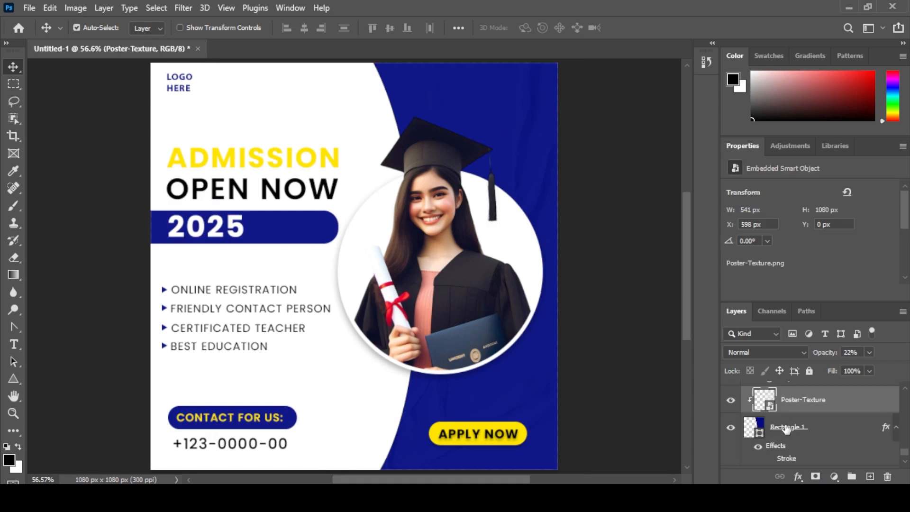
pyautogui.click(769, 459)
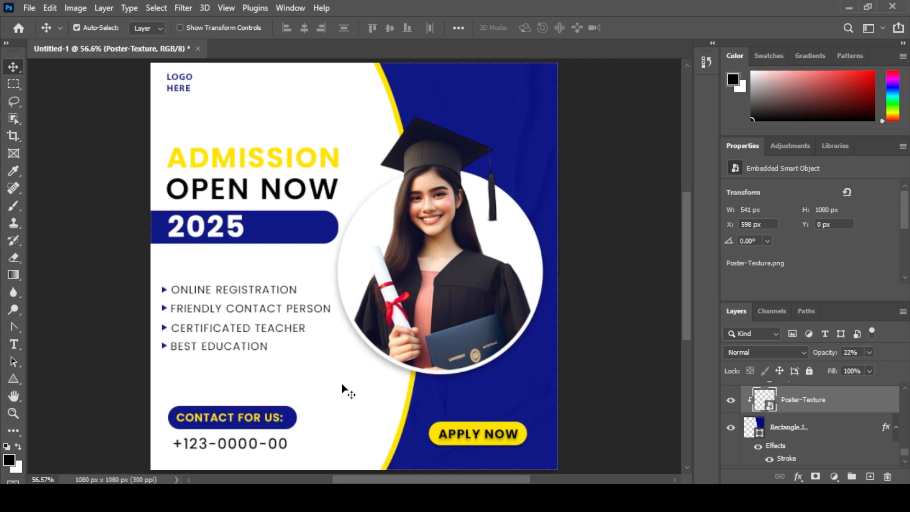
pyautogui.hotkey('ctrl', '-')
pyautogui.hotkey('ctrl', '+')
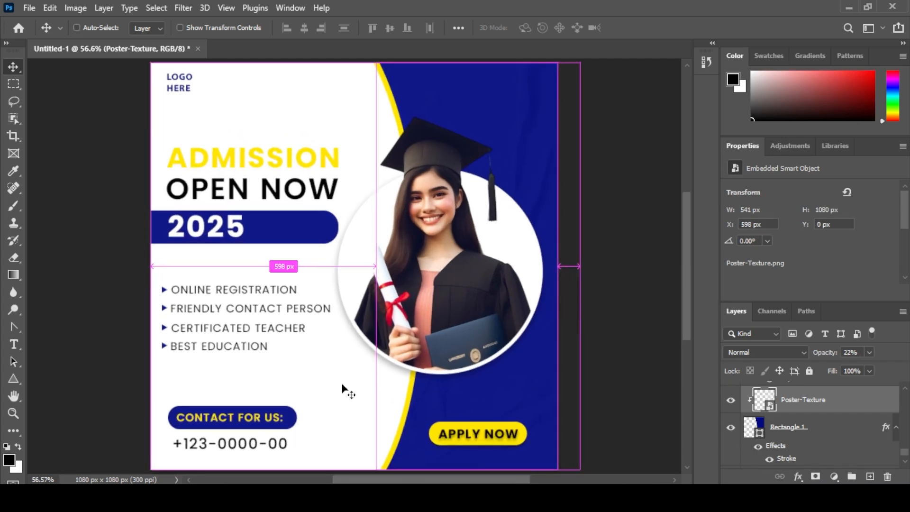
pyautogui.press('Delete')
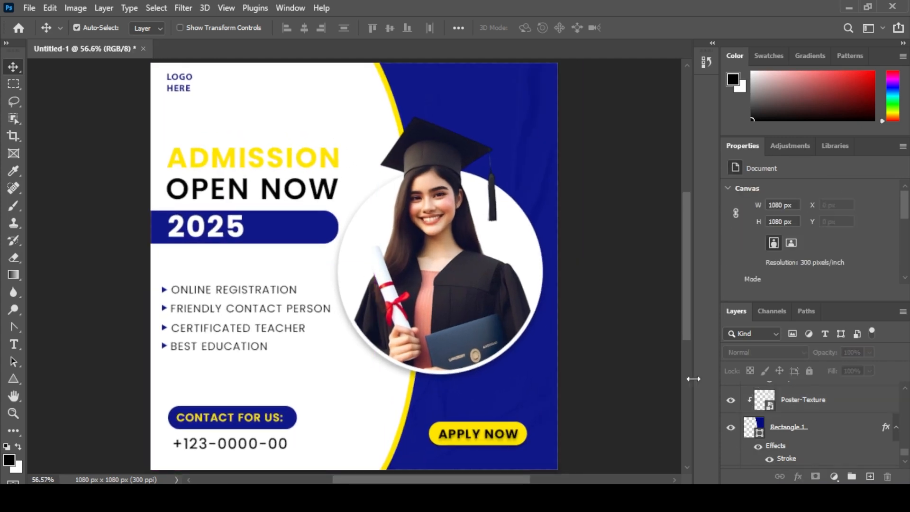
# Step: Add a new layer directly above the Background and fill it with a very light grey
pyautogui.click(774, 456)
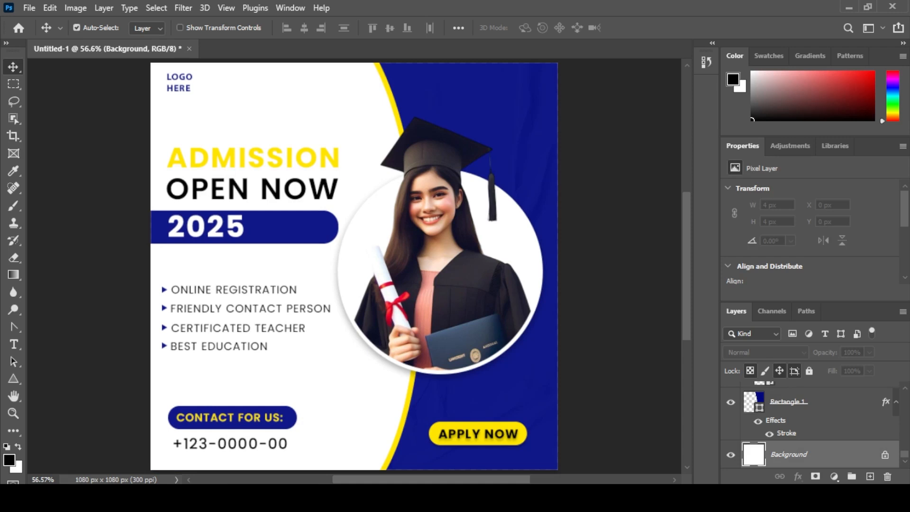
pyautogui.click(870, 477)
pyautogui.click(9, 460)
pyautogui.moveTo(290, 101); pyautogui.dragTo(277, 98)
pyautogui.click(549, 89)
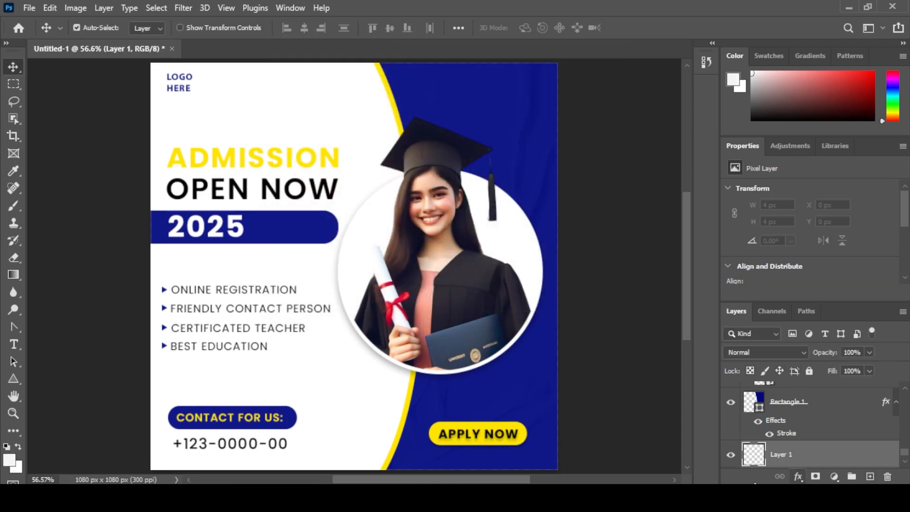
pyautogui.hotkey('alt', 'BackSpace')
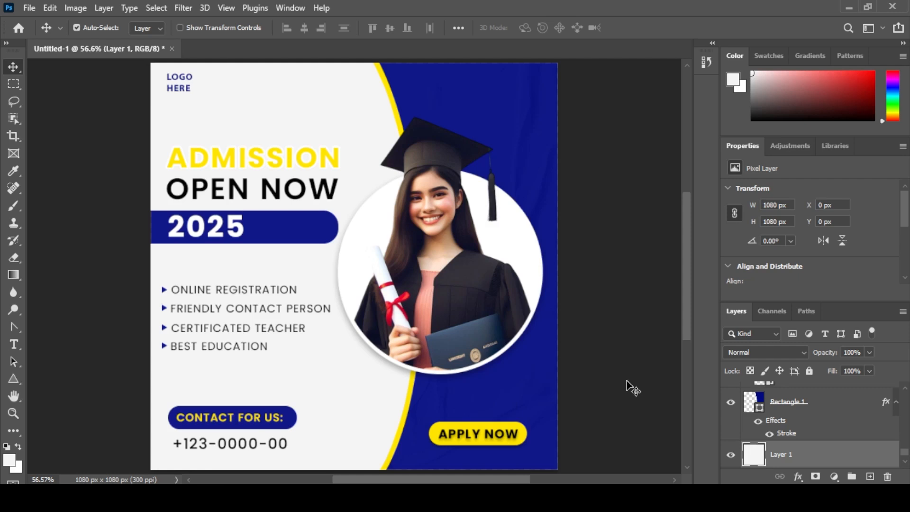
# Step: Nudge the LOGO HERE text slightly downward
pyautogui.click(176, 83)
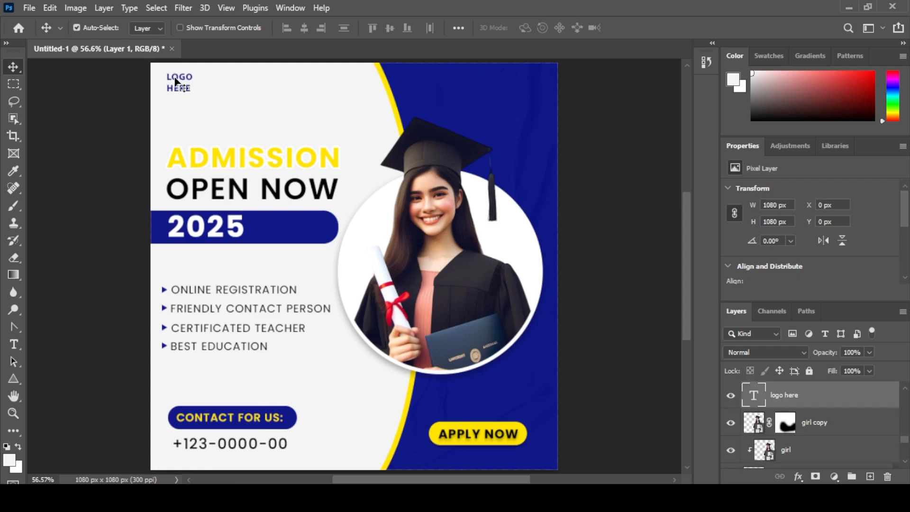
pyautogui.press('Down')
pyautogui.press('Down')
pyautogui.press('Down')
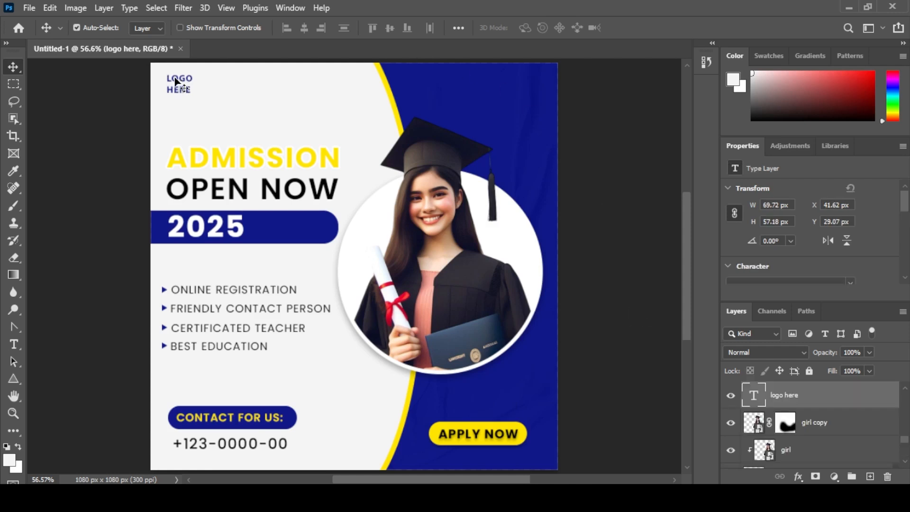
# Step: Set the LOGO HERE text size to 8 pt and shift it slightly to align with the headline's left edge
pyautogui.scroll(-5, 800, 207)
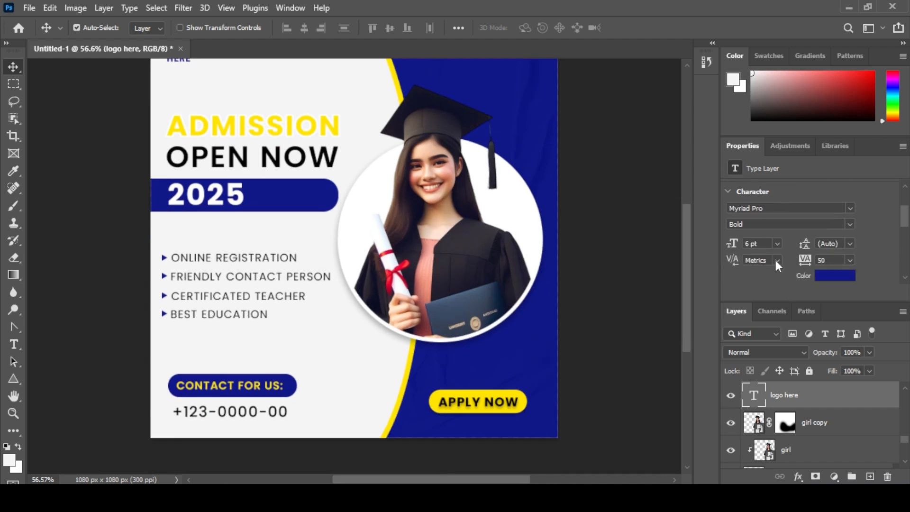
pyautogui.write('8')
pyautogui.press('Return')
pyautogui.scroll(3, 683, 236)
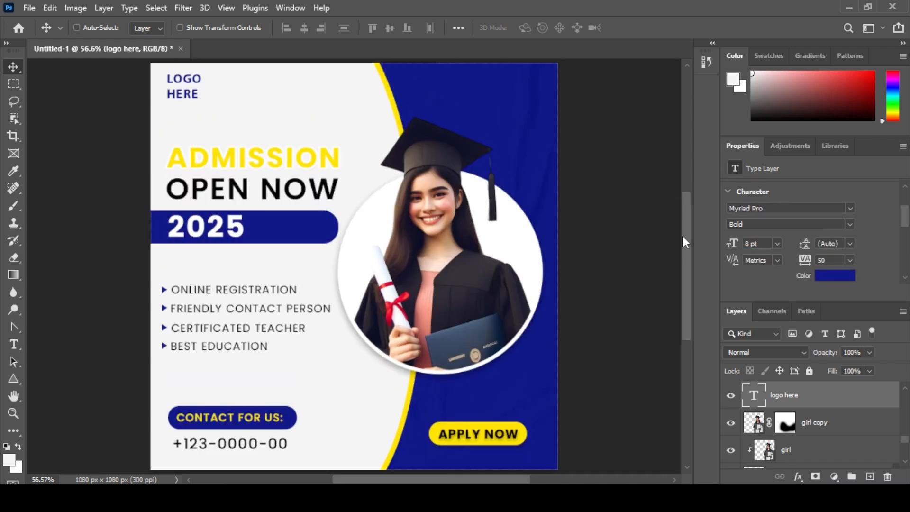
pyautogui.press('ctrl')
pyautogui.moveTo(176, 98); pyautogui.dragTo(179, 99)
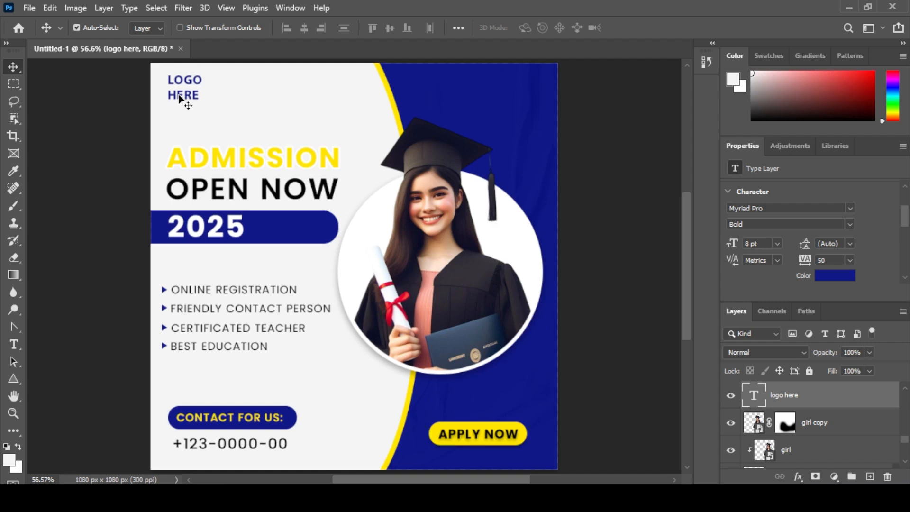
pyautogui.click(91, 133)
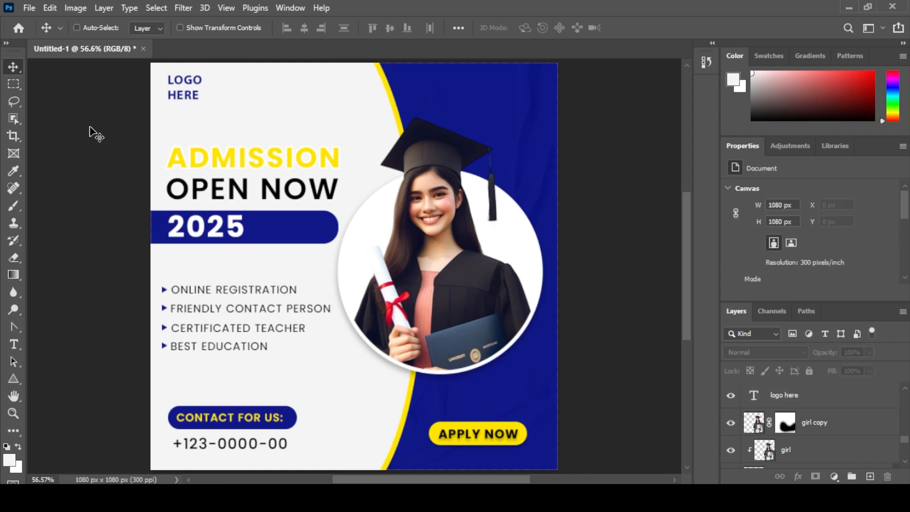
# Step: Open the Save As dialog for the poster and dismiss it without saving
pyautogui.hotkey('ctrl', 's')
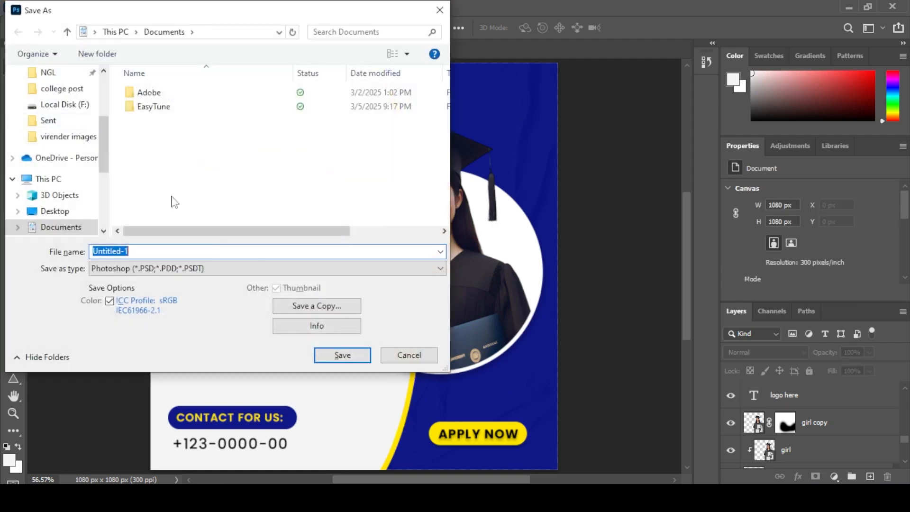
pyautogui.click(404, 354)
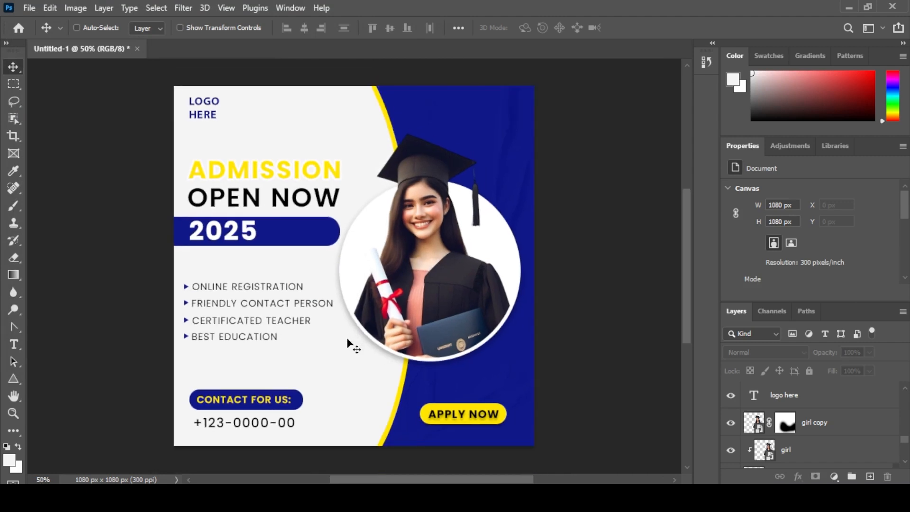